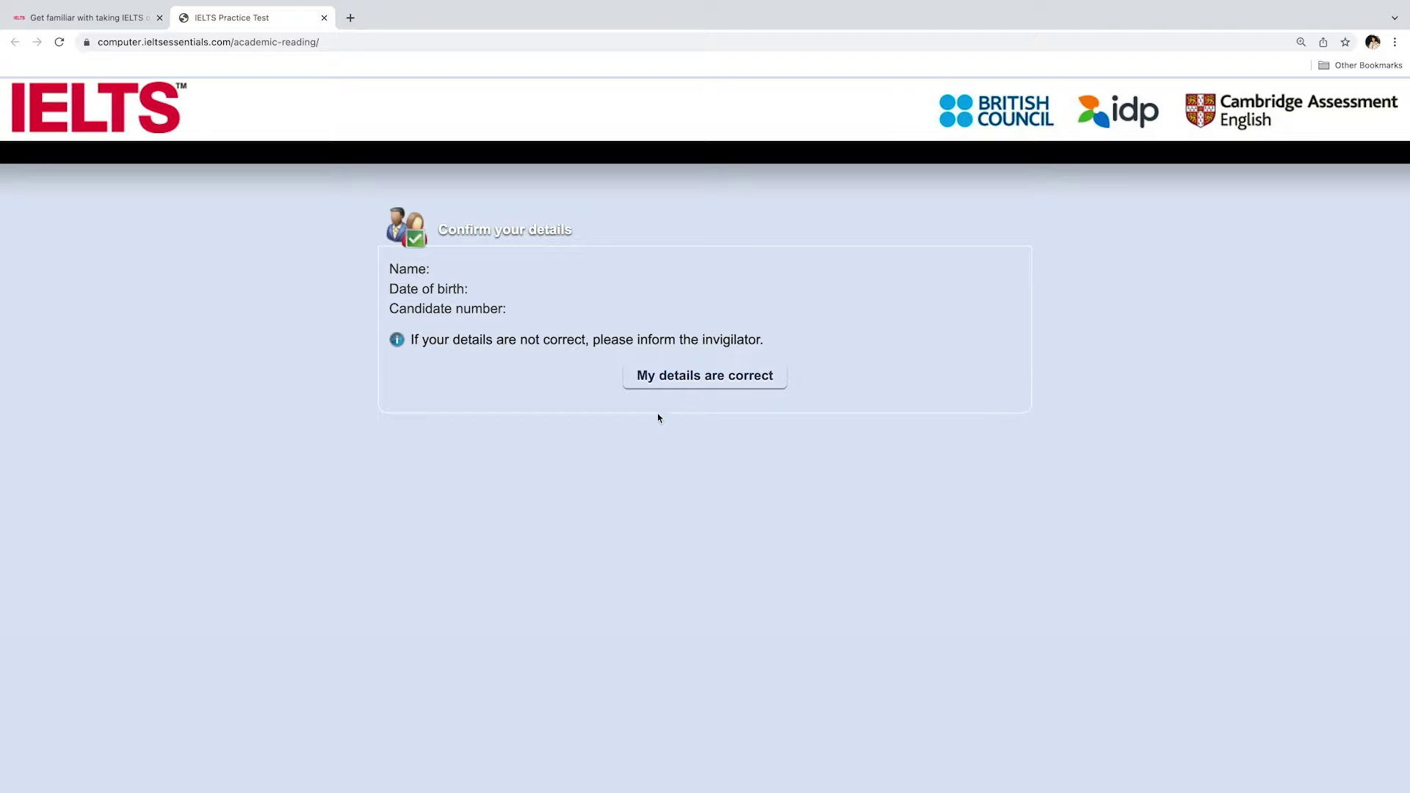
Confirm the candidate details, start the Academic Reading test, and select the page heading words
{"action": "left_click", "coordinate": [686, 385]}
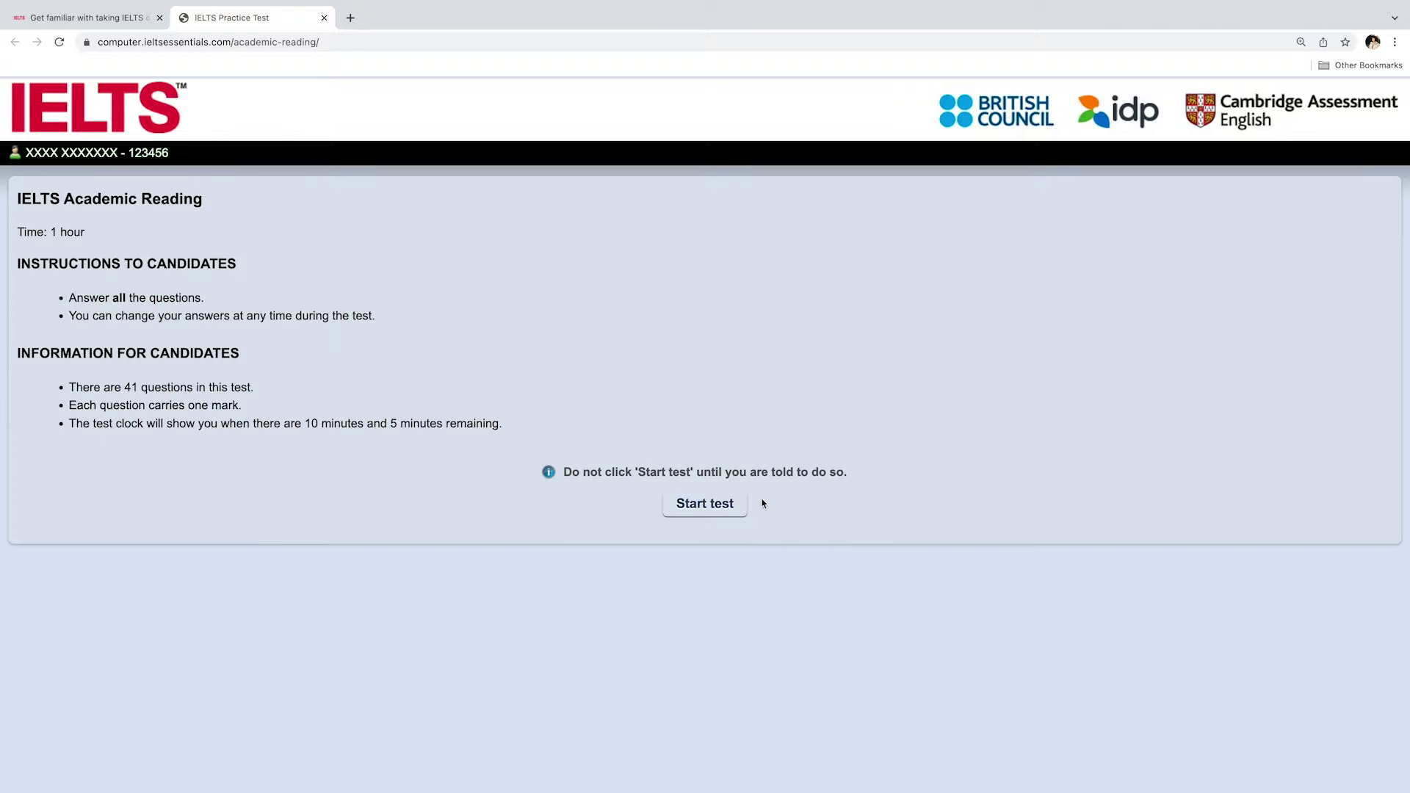
{"action": "left_click", "coordinate": [707, 505]}
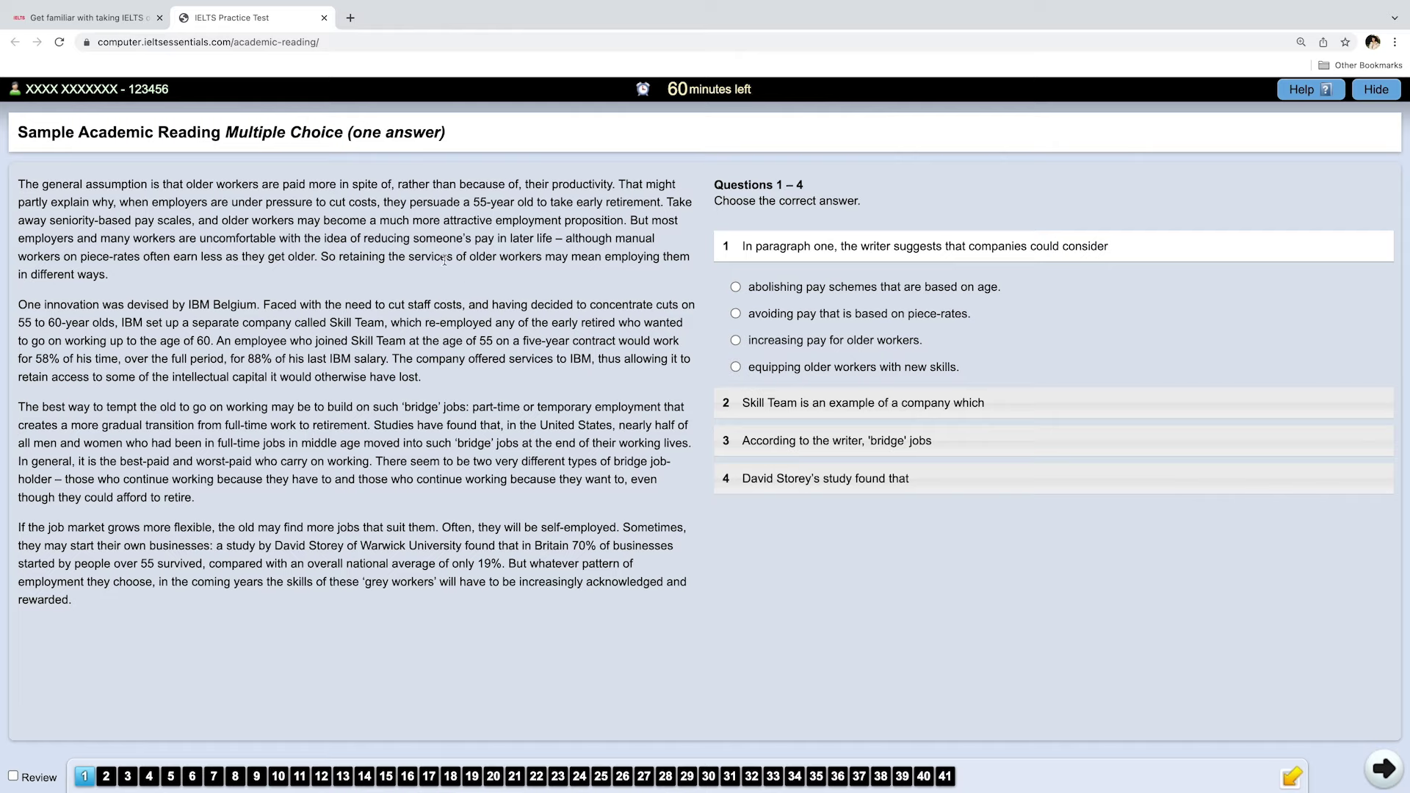
{"action": "left_click_drag", "start_coordinate": [225, 132], "coordinate": [461, 136]}
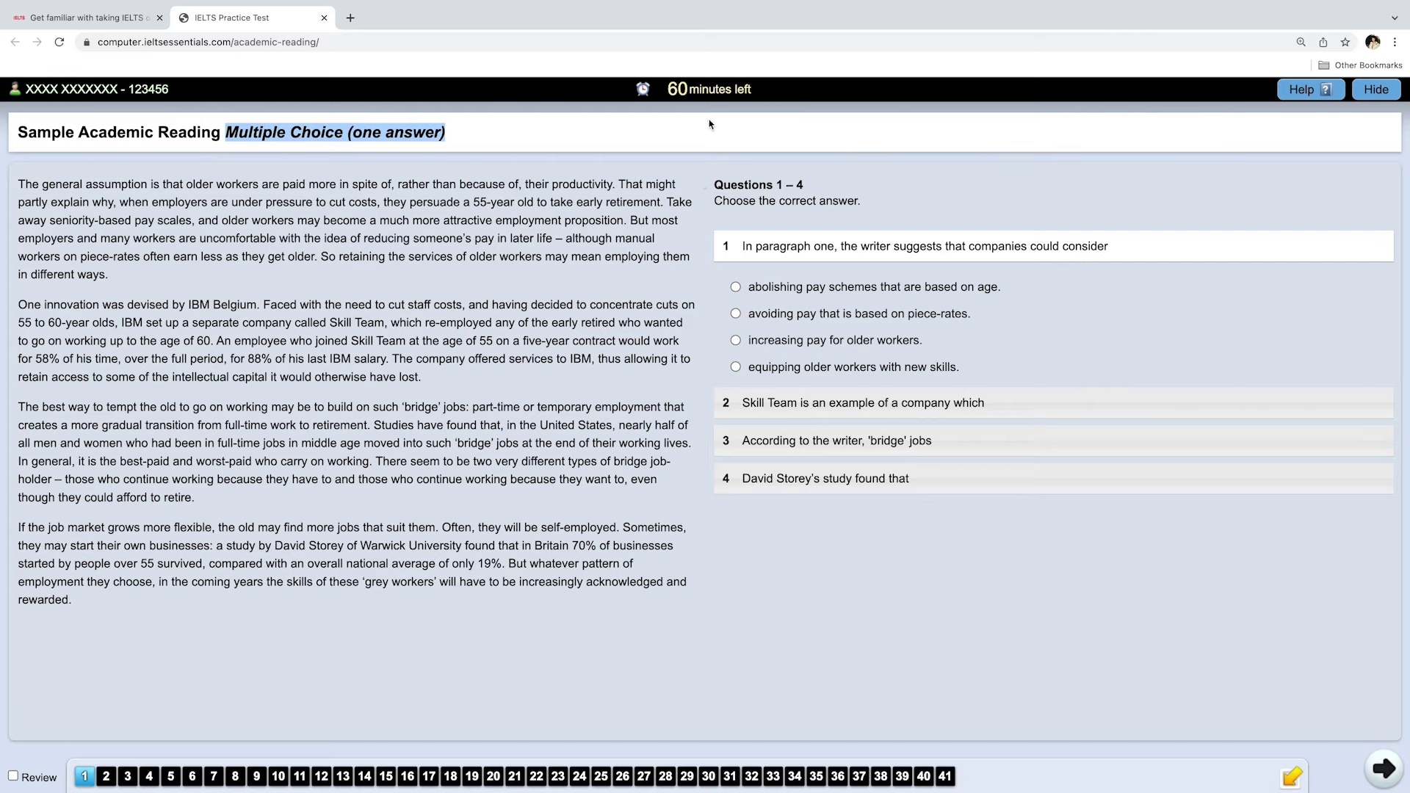
{"action": "mouse_move", "coordinate": [710, 96]}
Jump to question 5, try selecting 'older workers' and 'careless accidents', then deselect
{"action": "left_click", "coordinate": [174, 781]}
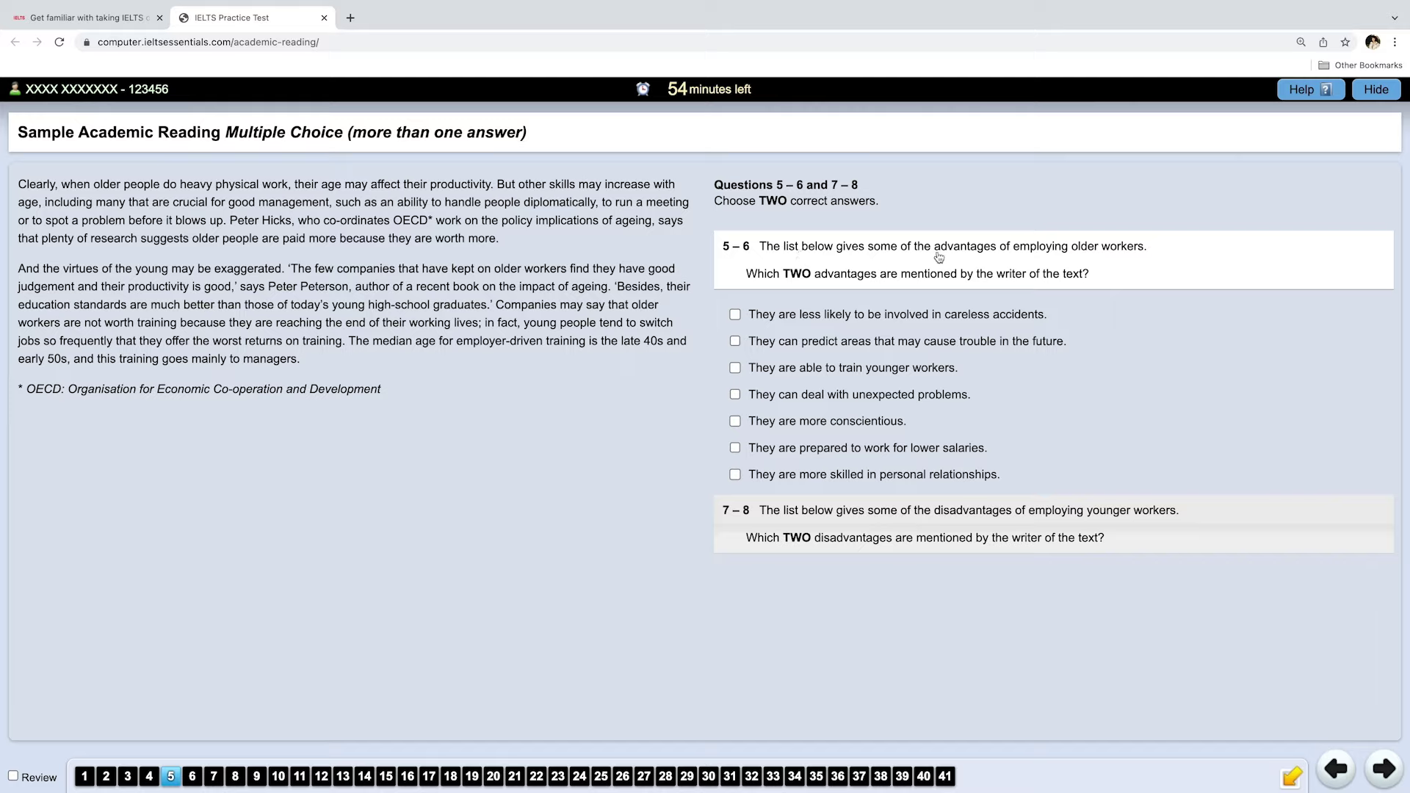
{"action": "left_click_drag", "start_coordinate": [1071, 251], "coordinate": [1143, 252]}
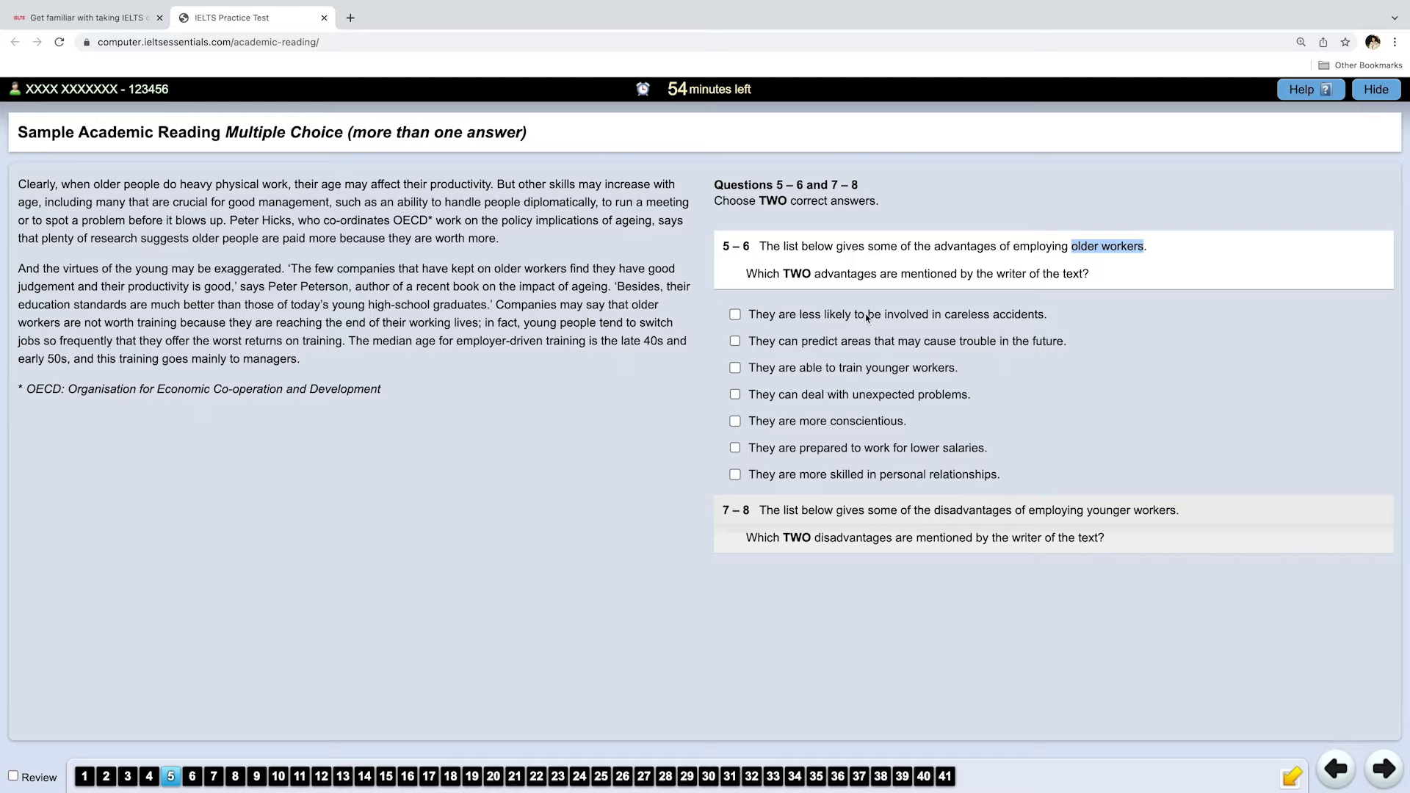
{"action": "left_click_drag", "start_coordinate": [945, 317], "coordinate": [1043, 317]}
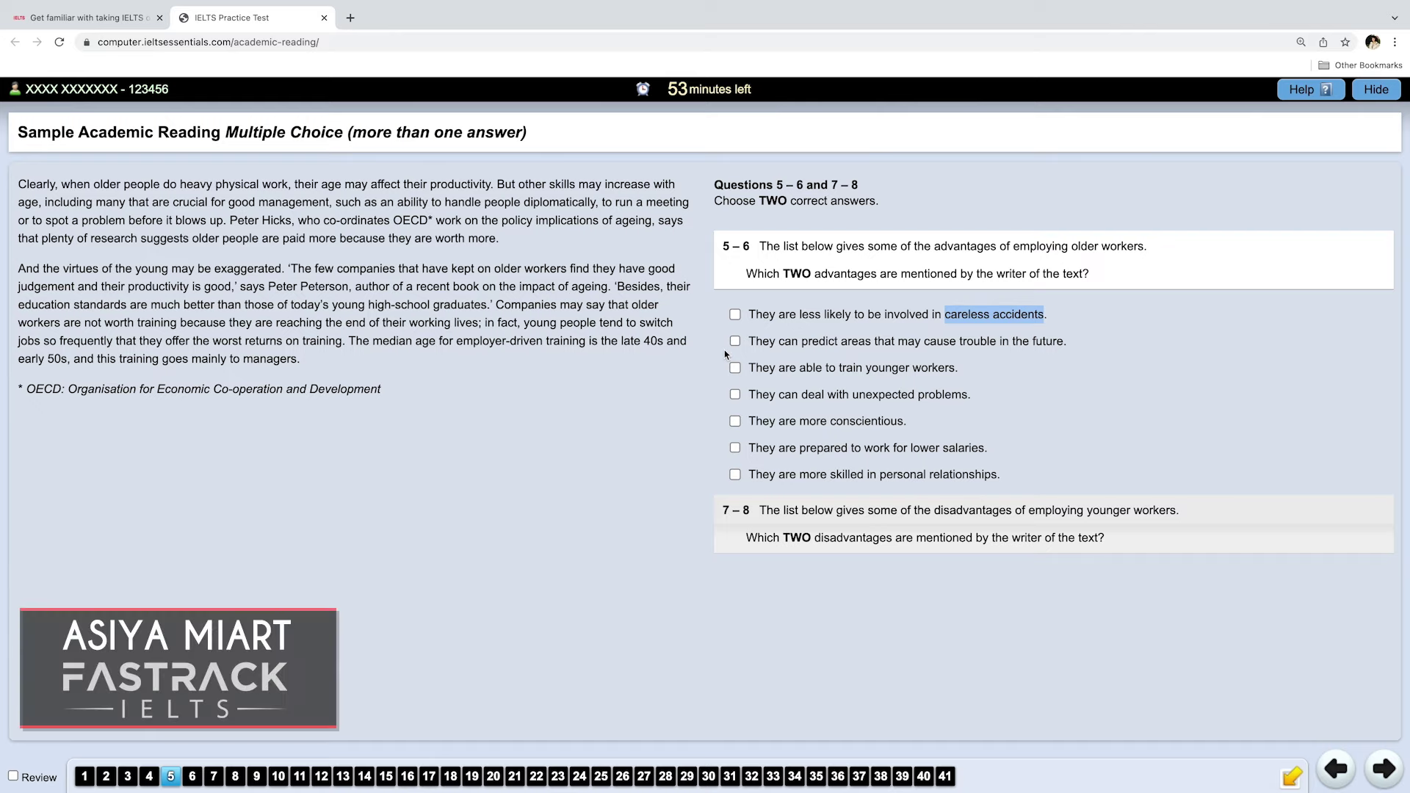
{"action": "left_click", "coordinate": [721, 357]}
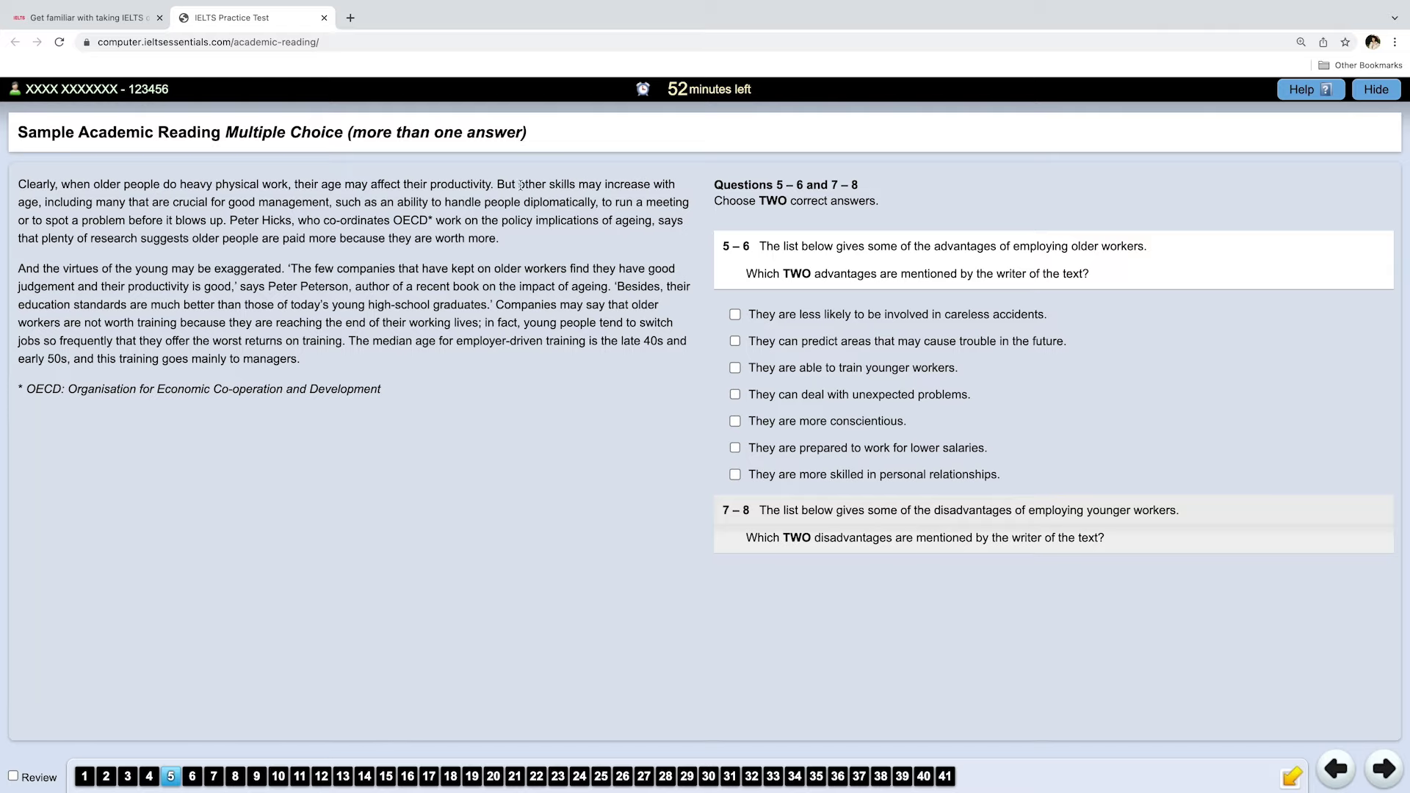
Highlight 'handle people diplomatically' in the passage and 'personal relationships' in the last option yellow
{"action": "left_click_drag", "start_coordinate": [518, 183], "coordinate": [592, 204]}
{"action": "right_click", "coordinate": [590, 207]}
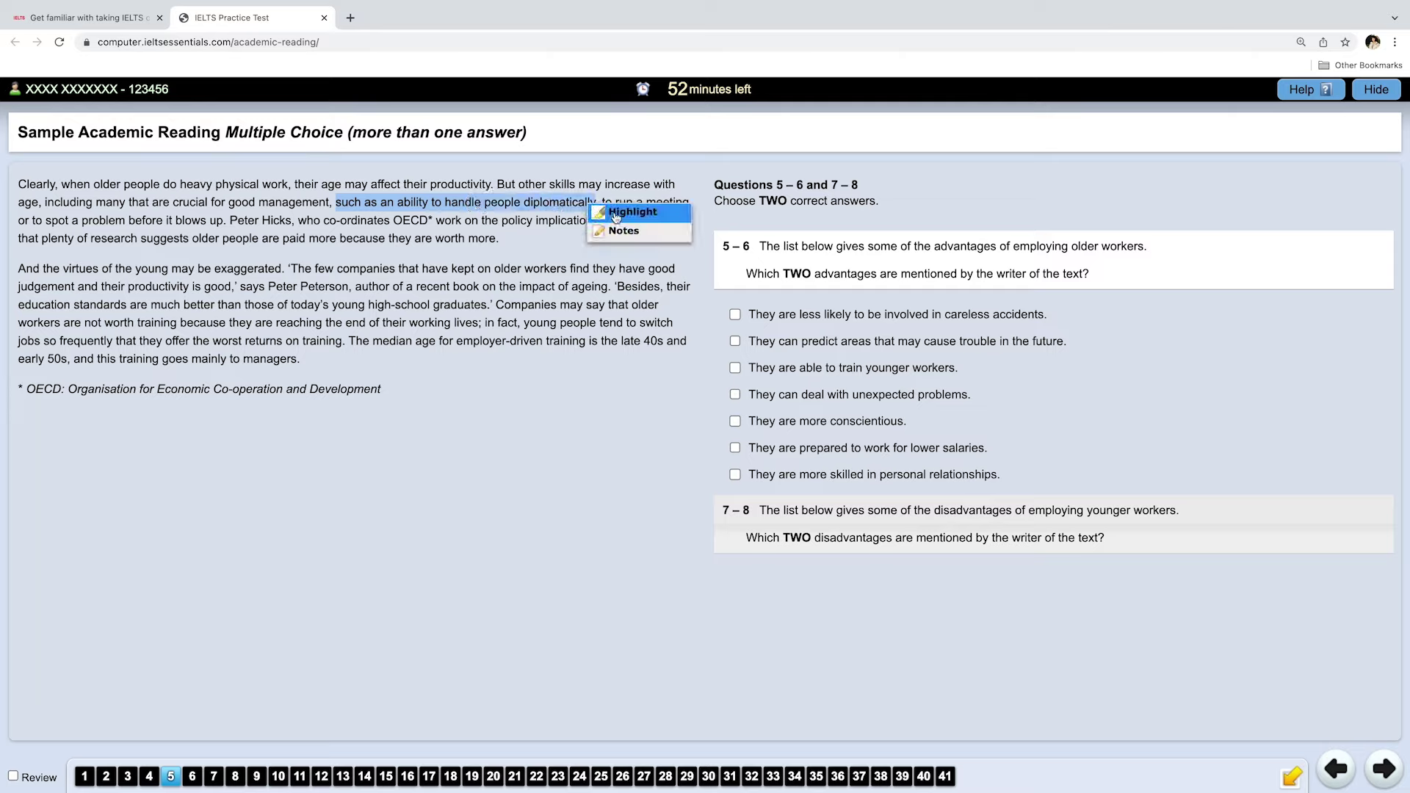
{"action": "left_click", "coordinate": [618, 212]}
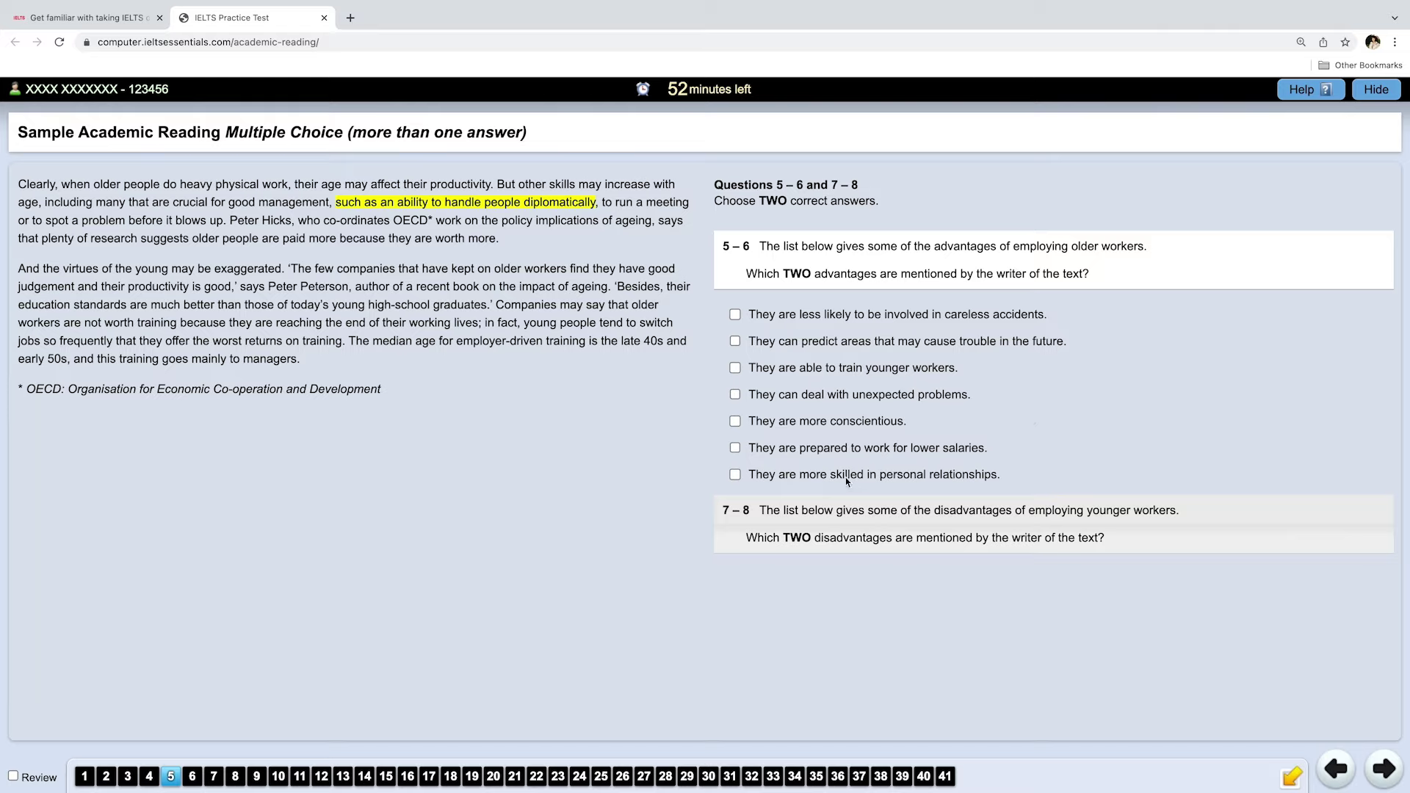
{"action": "left_click_drag", "start_coordinate": [892, 479], "coordinate": [997, 477]}
{"action": "right_click", "coordinate": [947, 481]}
{"action": "left_click", "coordinate": [977, 486]}
Highlight 'spot a problem before it blows up' and 'trouble in the future' yellow, ticking the predicting-trouble option
{"action": "left_click_drag", "start_coordinate": [31, 224], "coordinate": [218, 221]}
{"action": "right_click", "coordinate": [218, 222]}
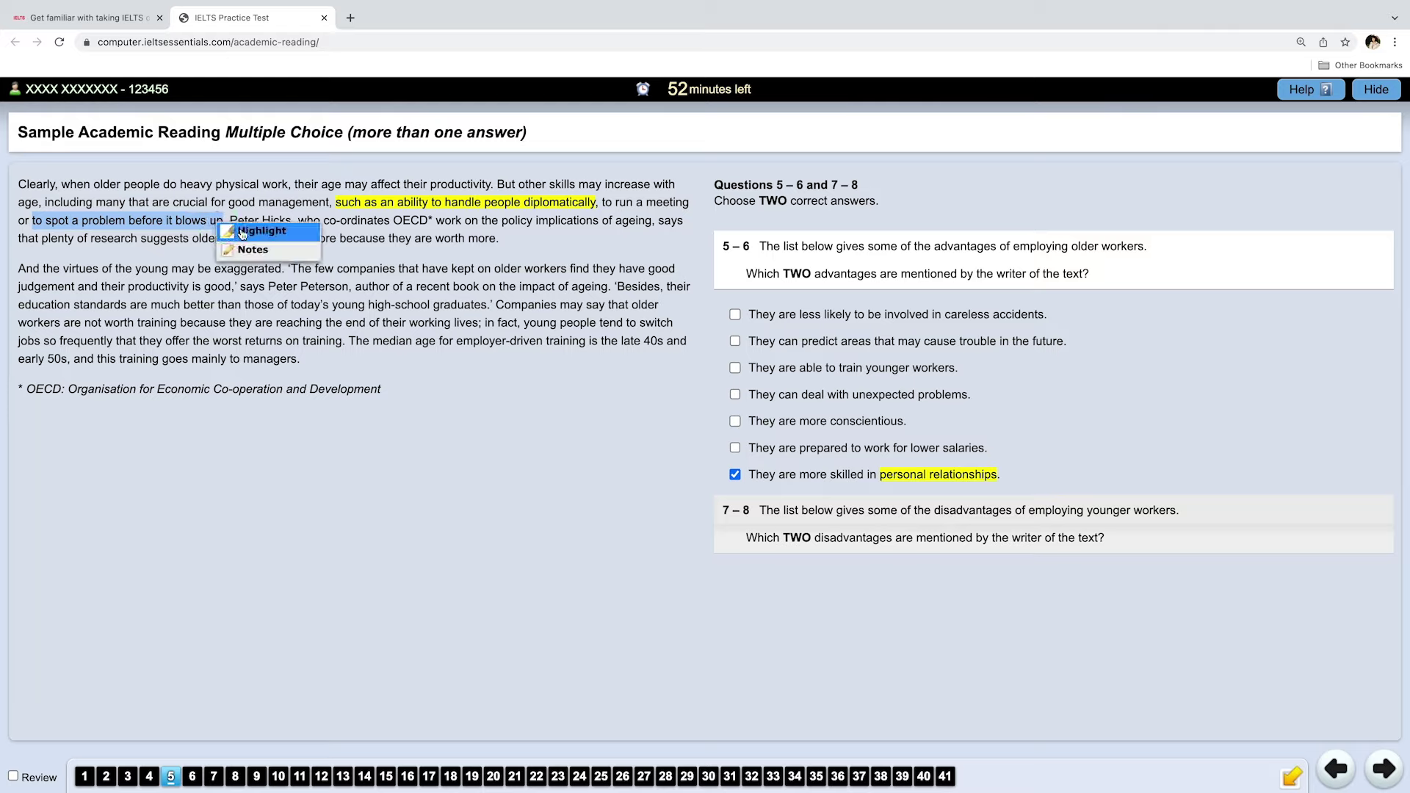
{"action": "left_click", "coordinate": [242, 232]}
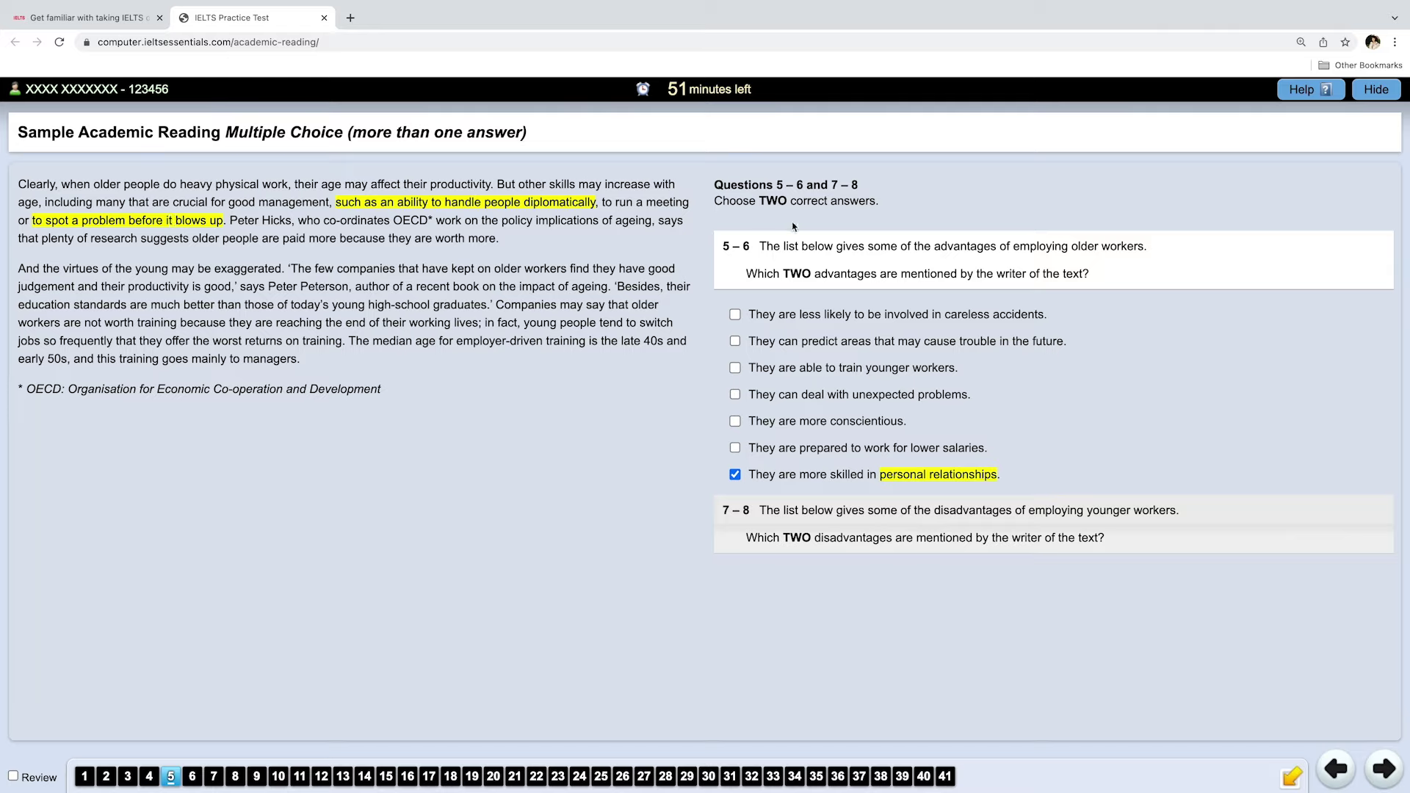
{"action": "left_click", "coordinate": [734, 341]}
{"action": "left_click_drag", "start_coordinate": [961, 347], "coordinate": [1061, 344]}
{"action": "right_click", "coordinate": [1040, 344]}
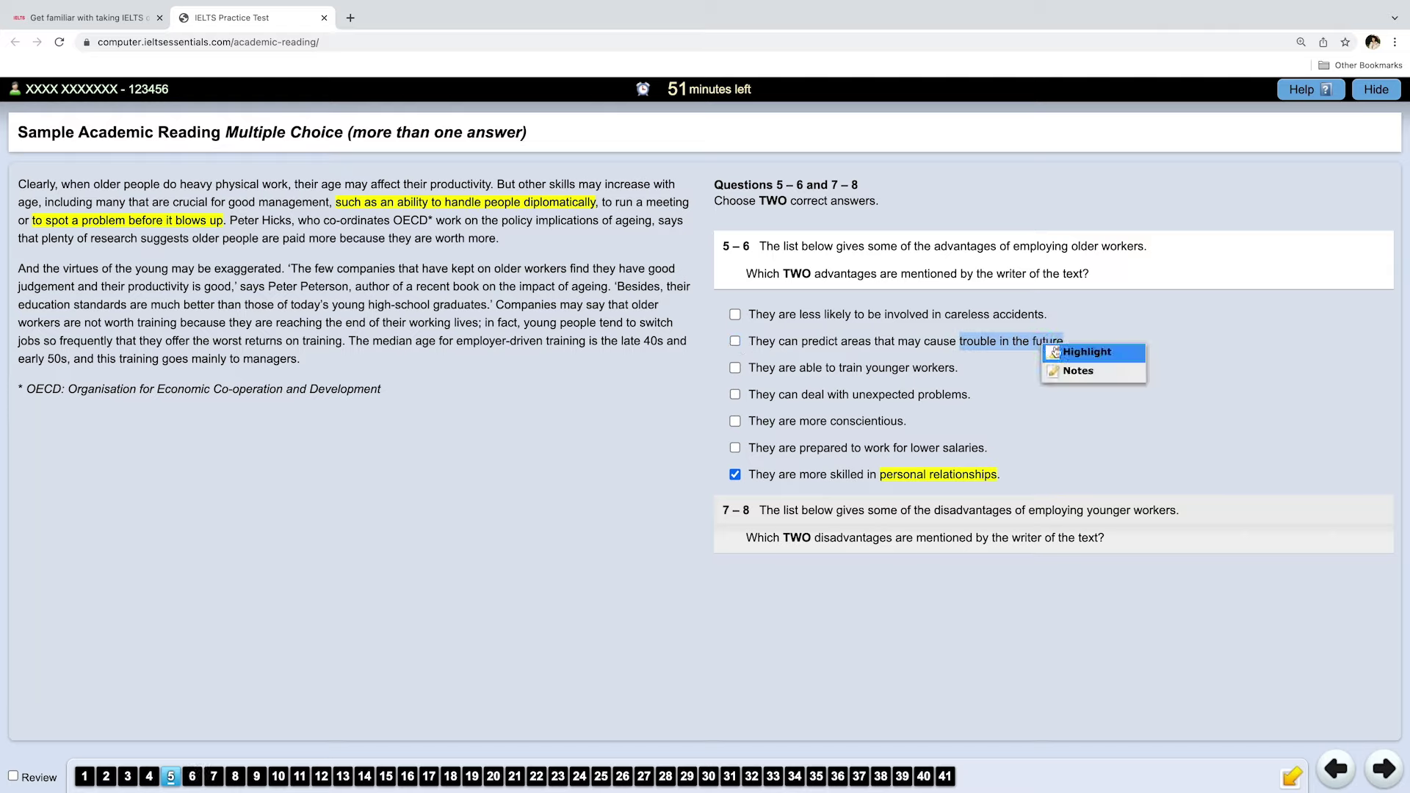
{"action": "left_click", "coordinate": [1080, 353]}
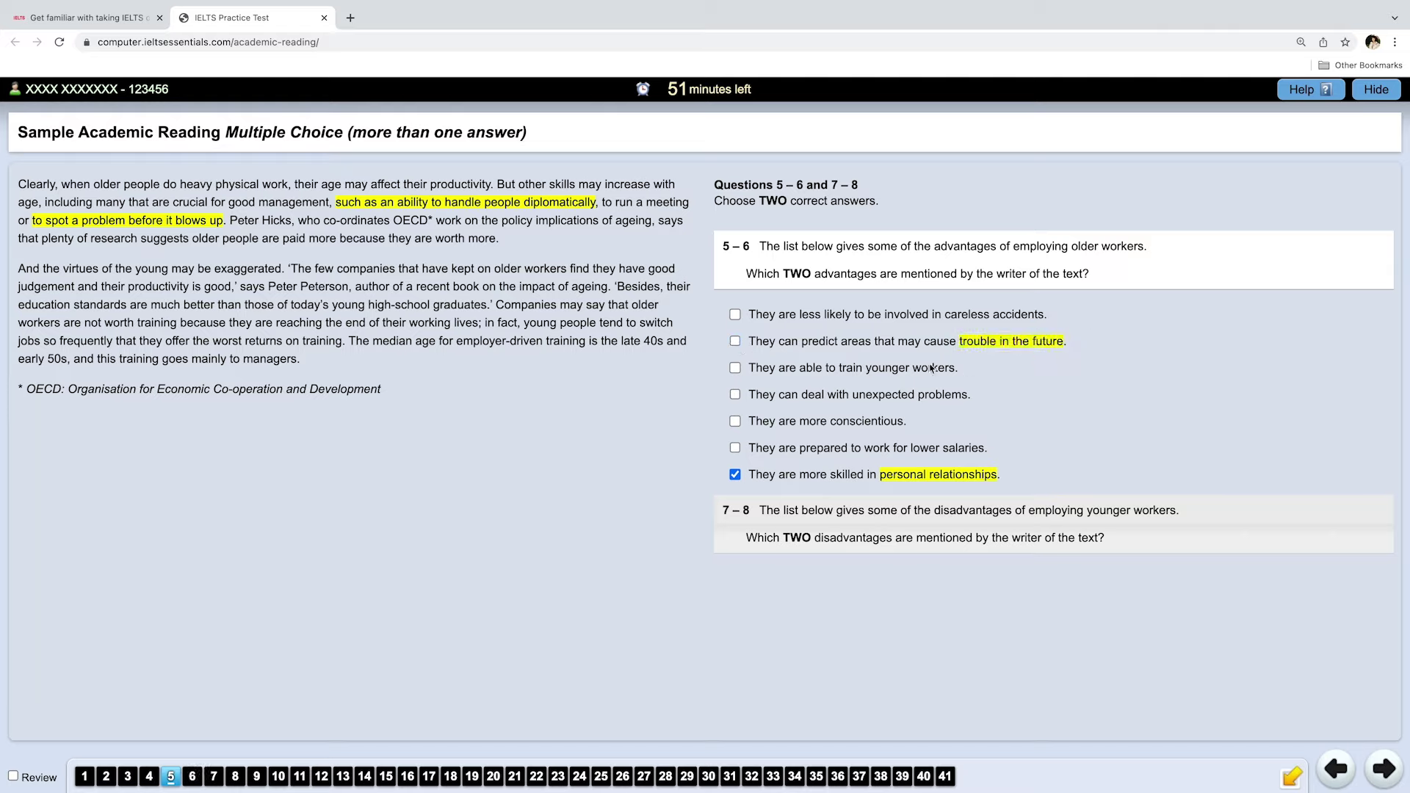
{"action": "left_click", "coordinate": [735, 342]}
Show the Questions 7–8 options and highlight 'younger workers' in that question yellow
{"action": "left_click", "coordinate": [785, 514]}
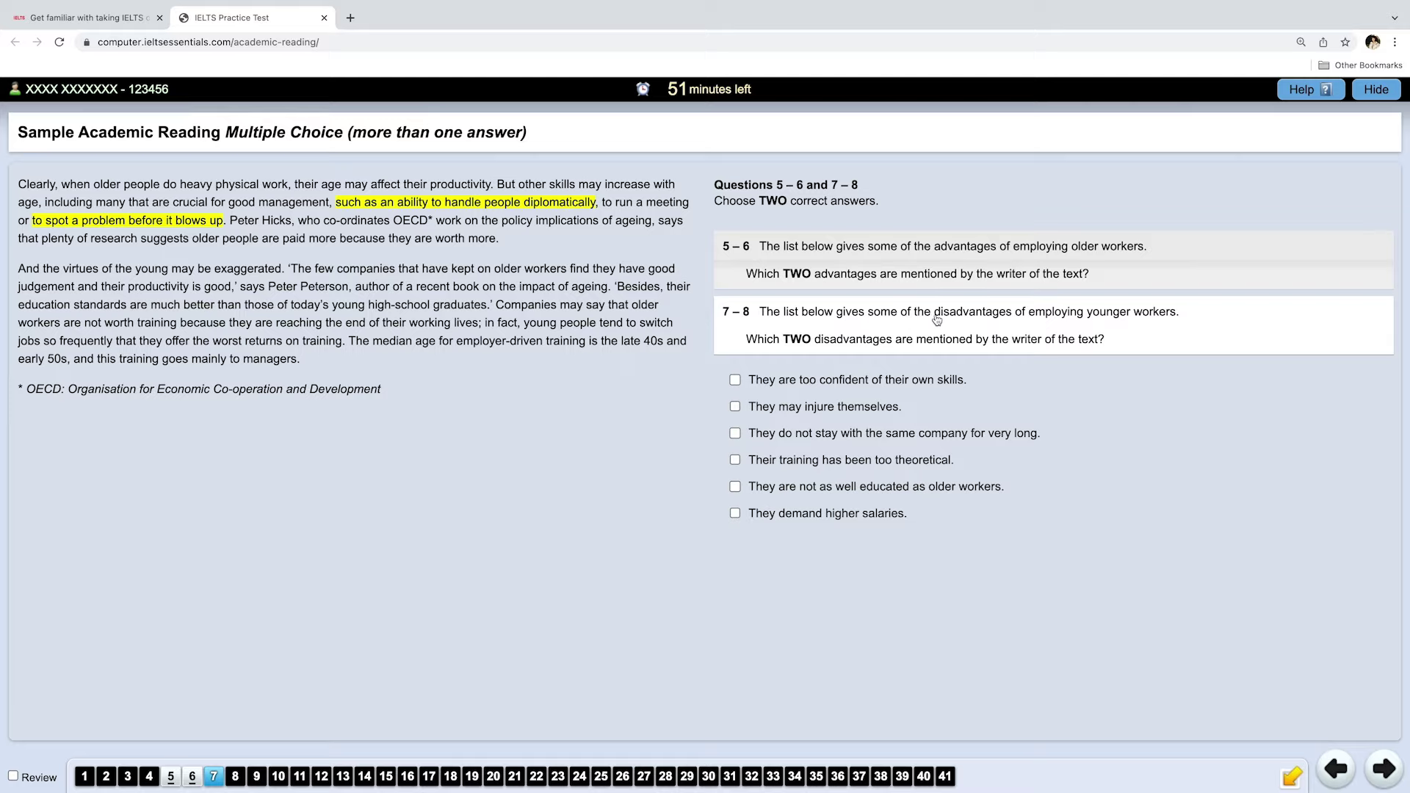
{"action": "left_click_drag", "start_coordinate": [1087, 320], "coordinate": [1170, 321]}
{"action": "right_click", "coordinate": [1169, 321]}
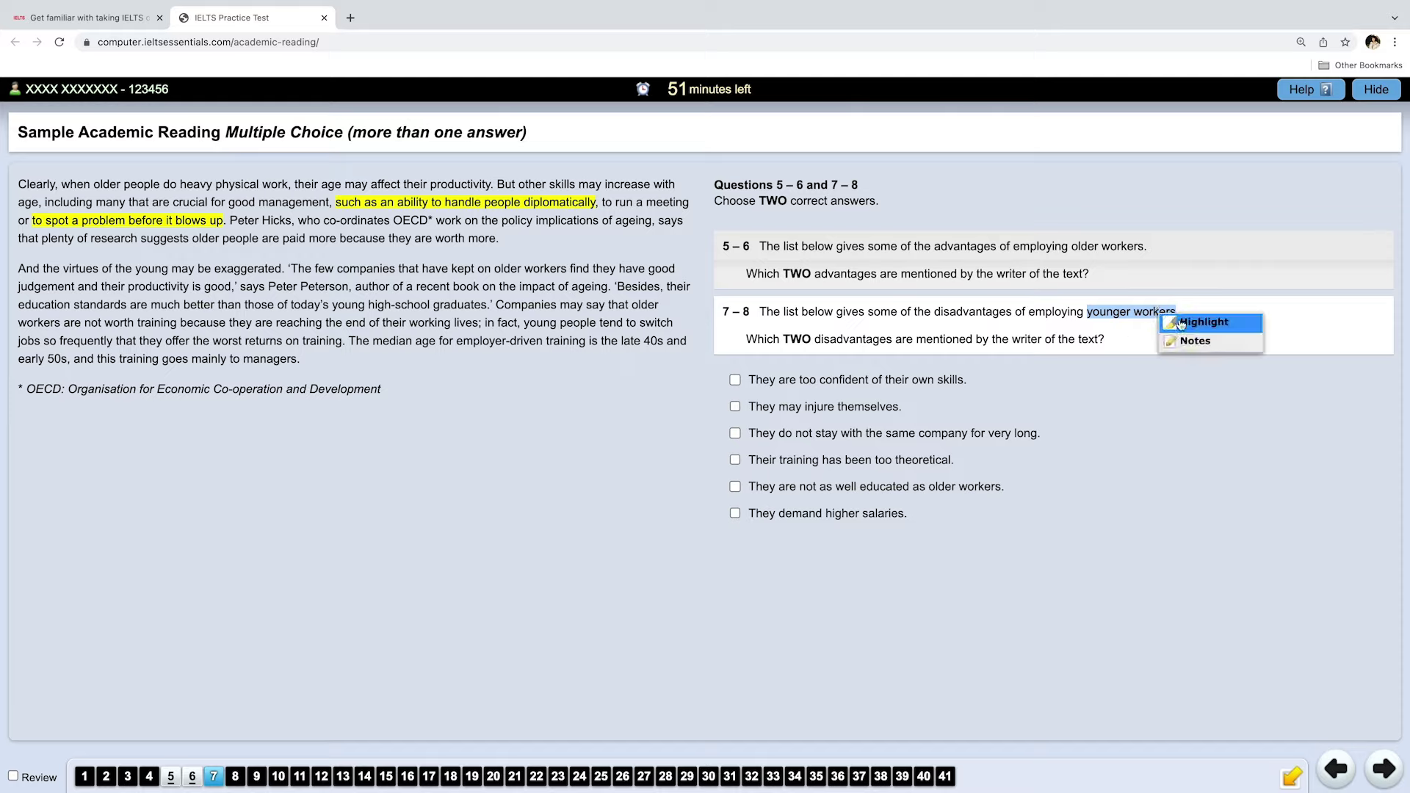
{"action": "left_click", "coordinate": [1188, 323]}
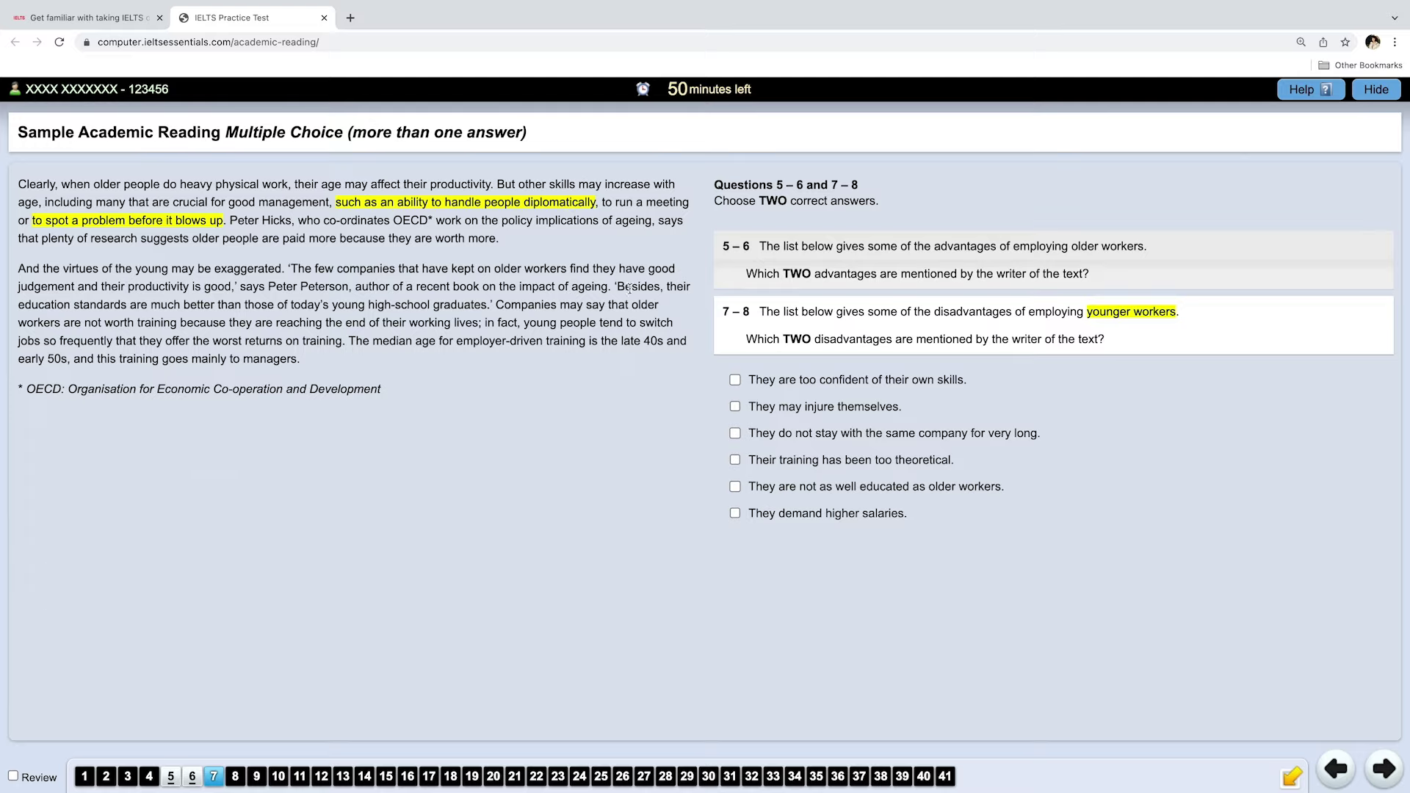
Highlight the education standards sentence yellow and tick 'They are not as well educated as older workers'
{"action": "left_click_drag", "start_coordinate": [665, 287], "coordinate": [487, 306]}
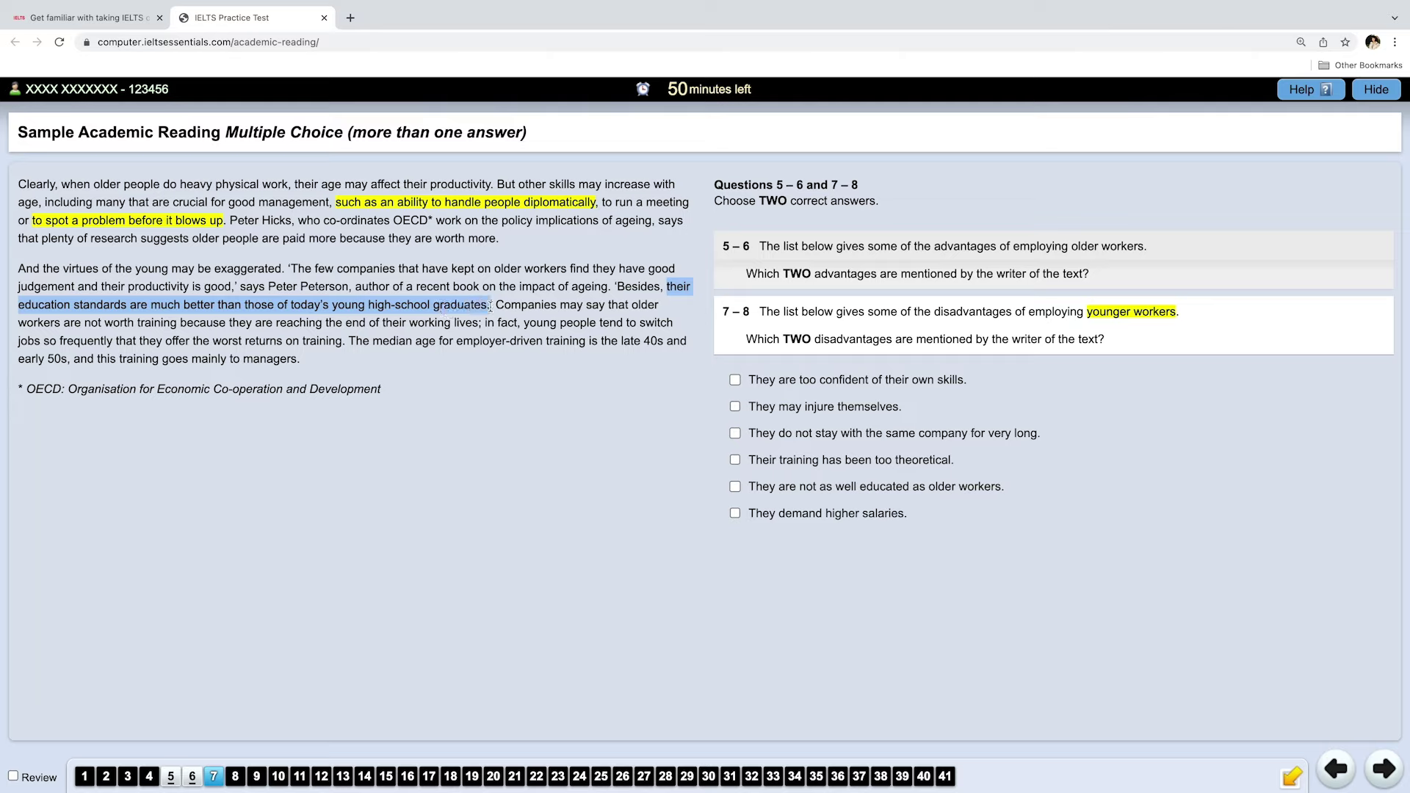
{"action": "right_click", "coordinate": [467, 312]}
{"action": "left_click", "coordinate": [486, 316]}
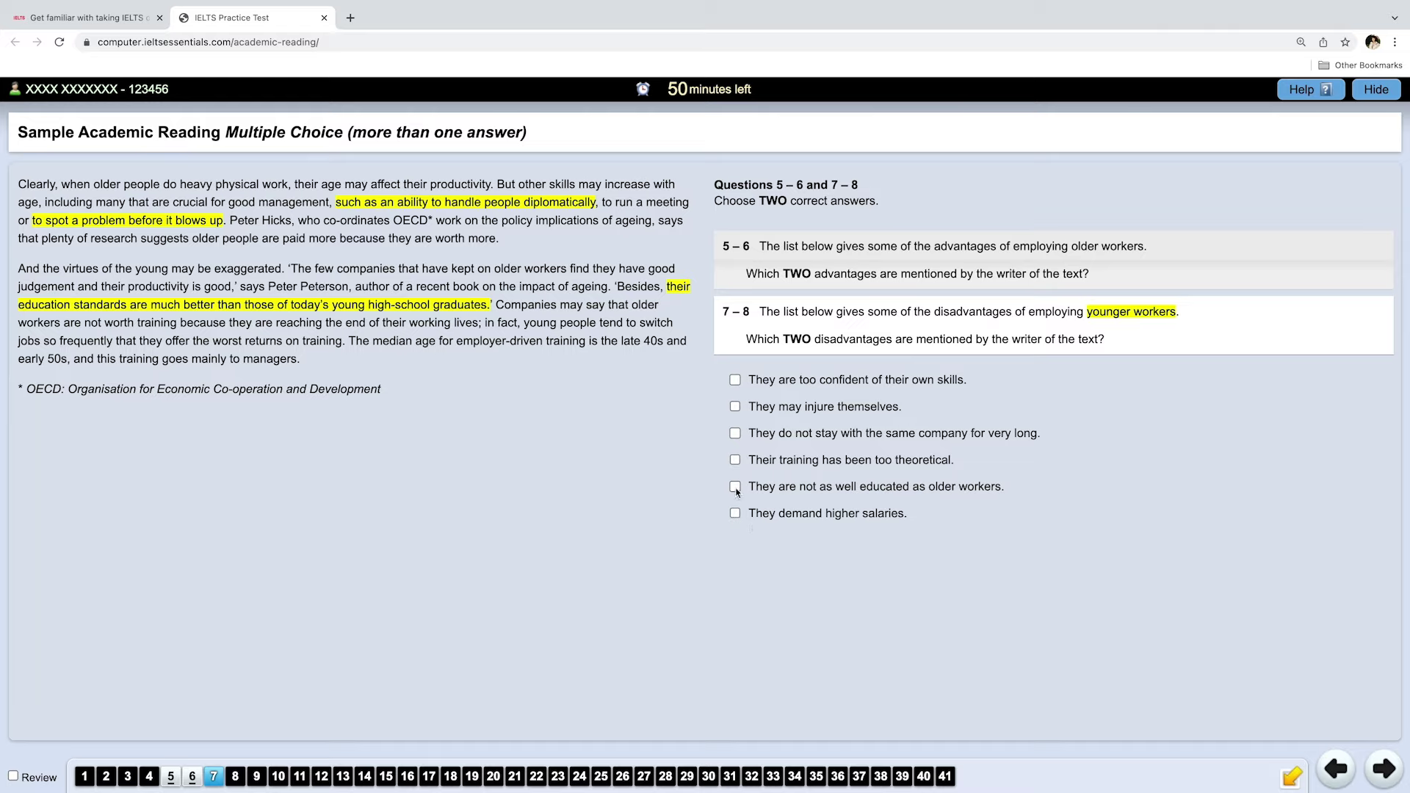
{"action": "left_click", "coordinate": [734, 487]}
Highlight 'young people tend to switch jobs so frequently', tick the not-staying-long option, and flag question 7 for review
{"action": "left_click_drag", "start_coordinate": [523, 324], "coordinate": [340, 347]}
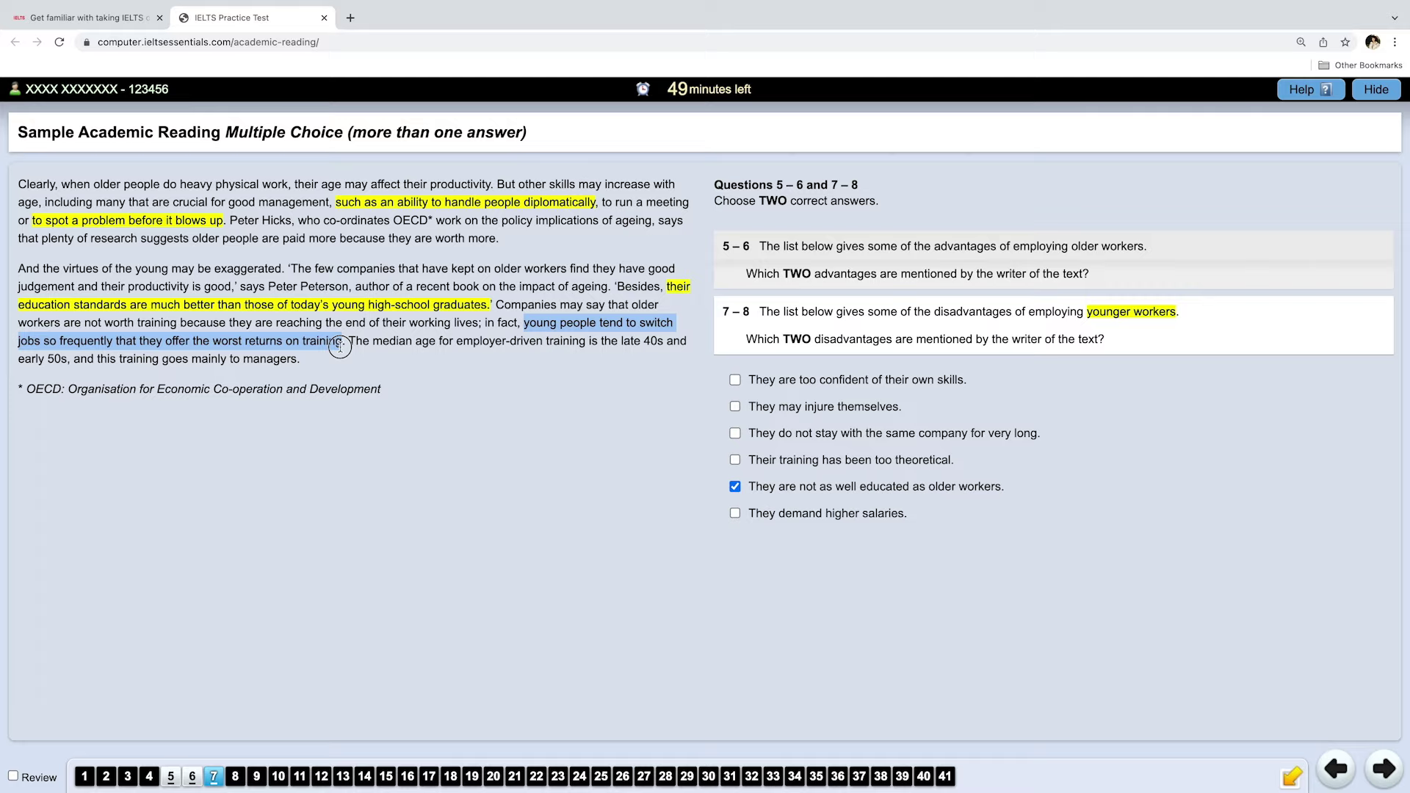
{"action": "left_click_drag", "start_coordinate": [340, 347], "coordinate": [112, 341]}
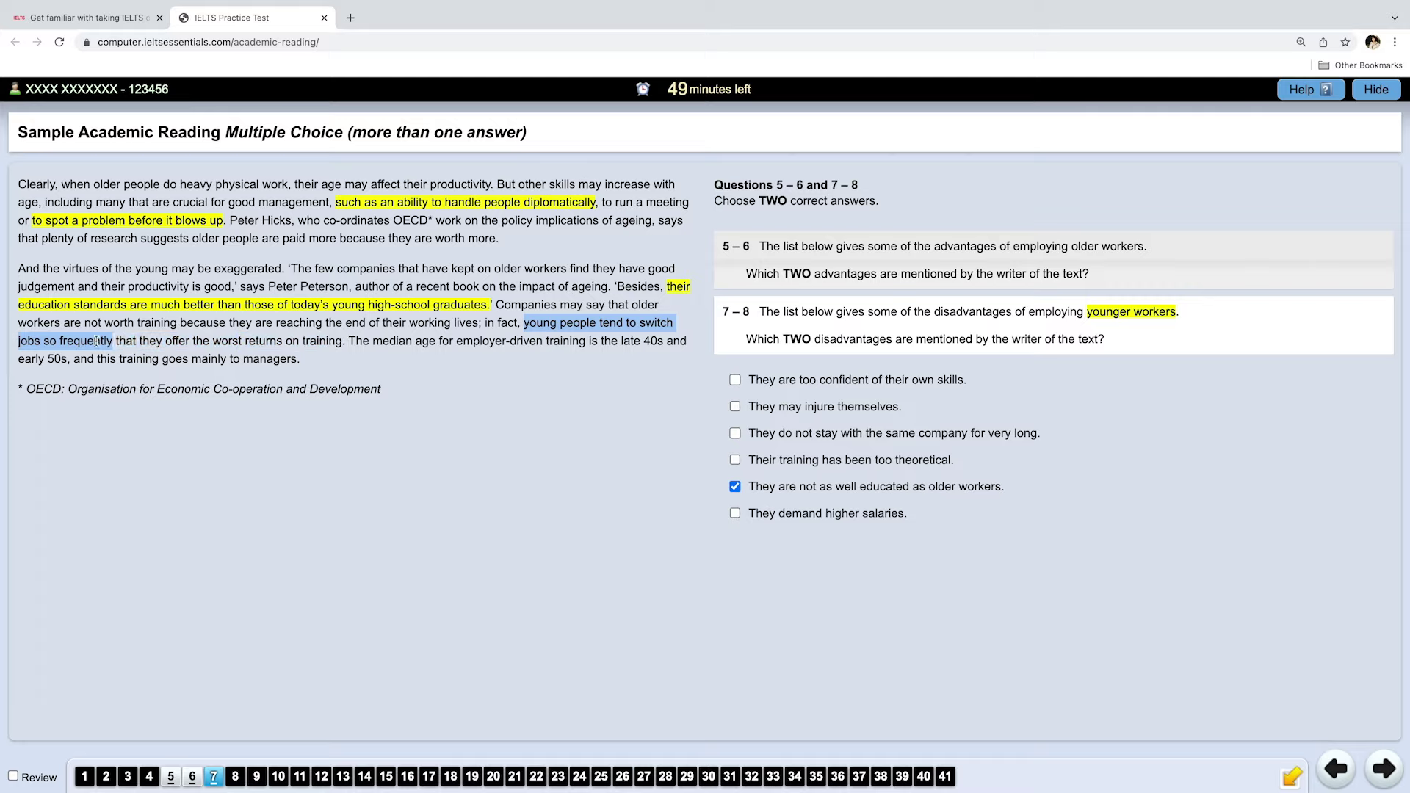
{"action": "right_click", "coordinate": [111, 342]}
{"action": "left_click", "coordinate": [132, 352]}
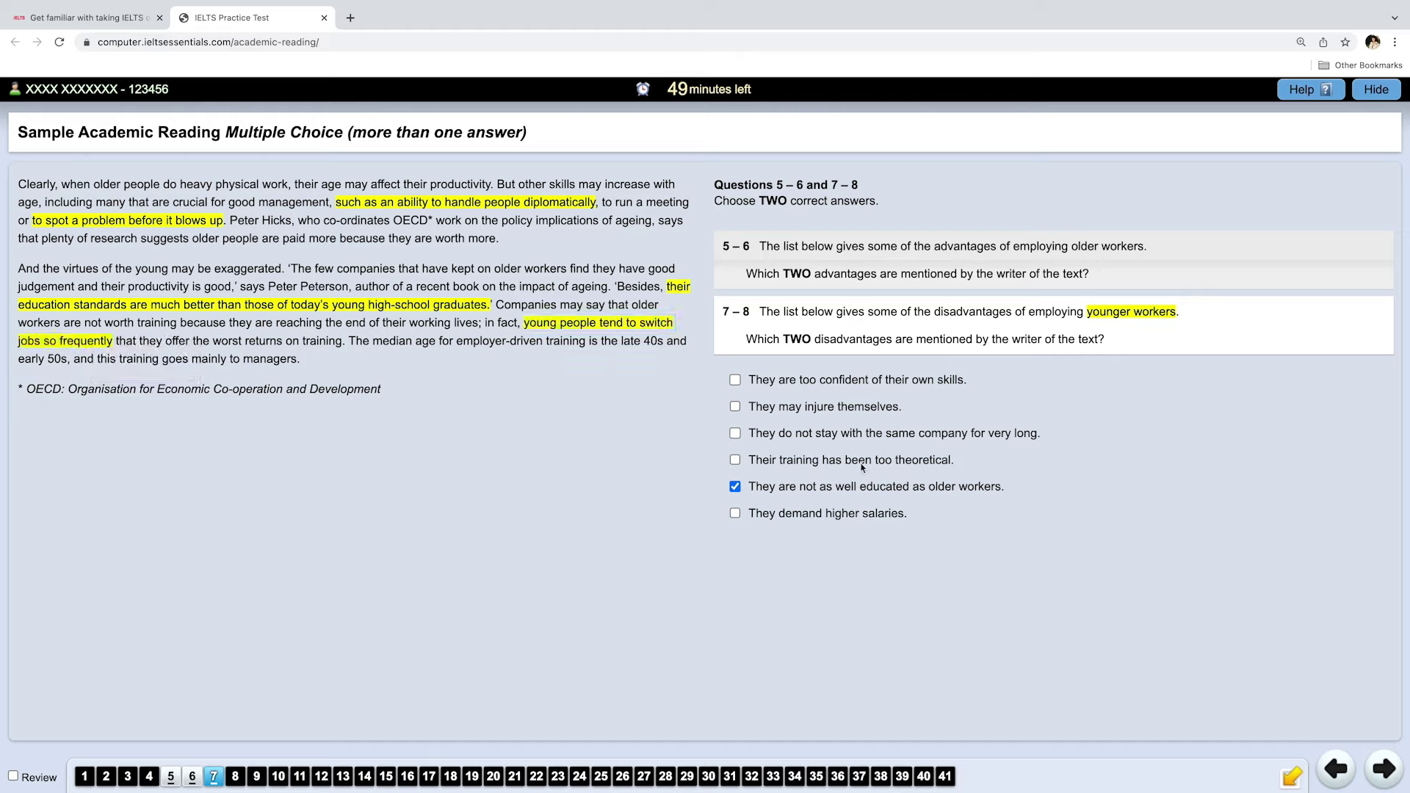
{"action": "left_click", "coordinate": [735, 433]}
{"action": "left_click", "coordinate": [13, 777]}
{"action": "left_click", "coordinate": [257, 778]}
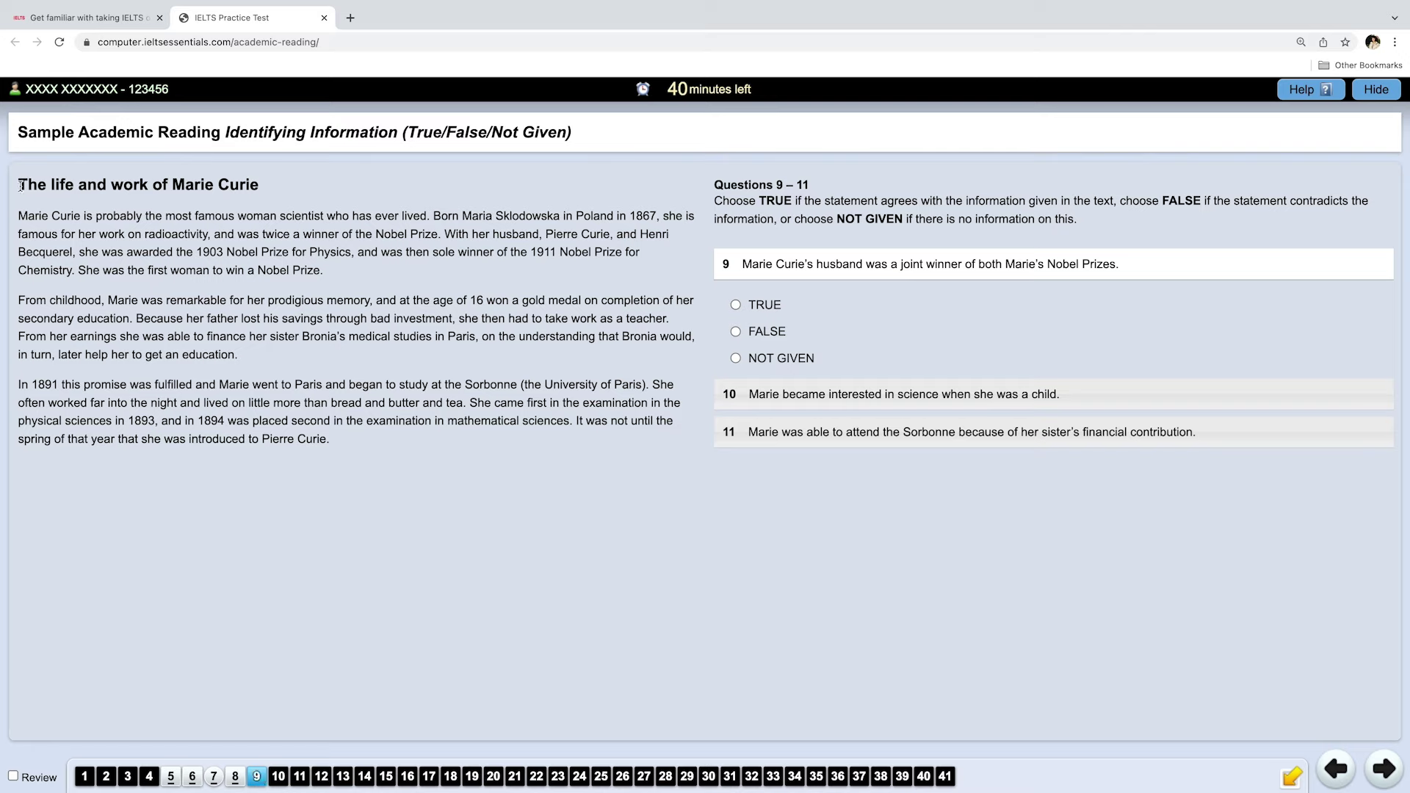
{"action": "left_click_drag", "start_coordinate": [21, 185], "coordinate": [320, 190]}
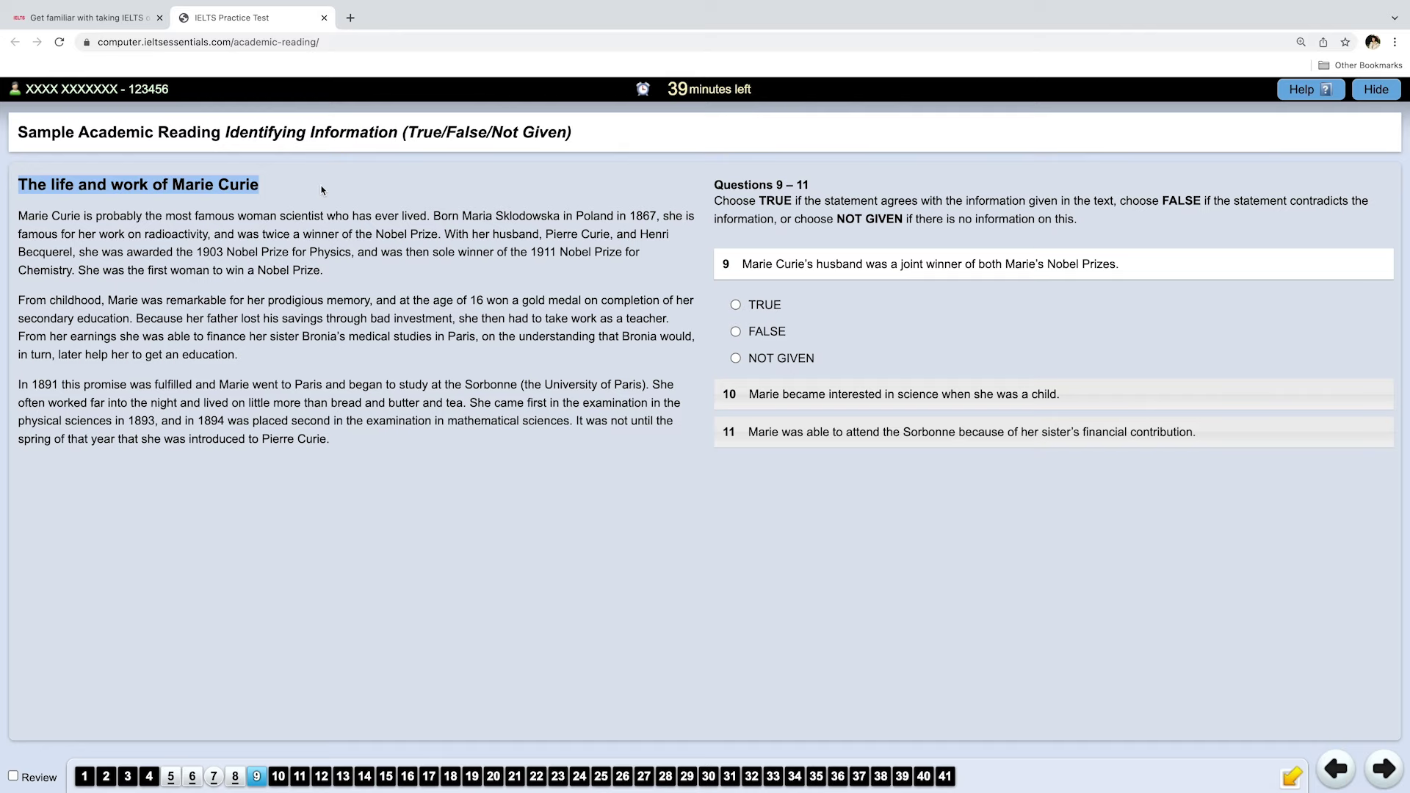
{"action": "left_click", "coordinate": [367, 275]}
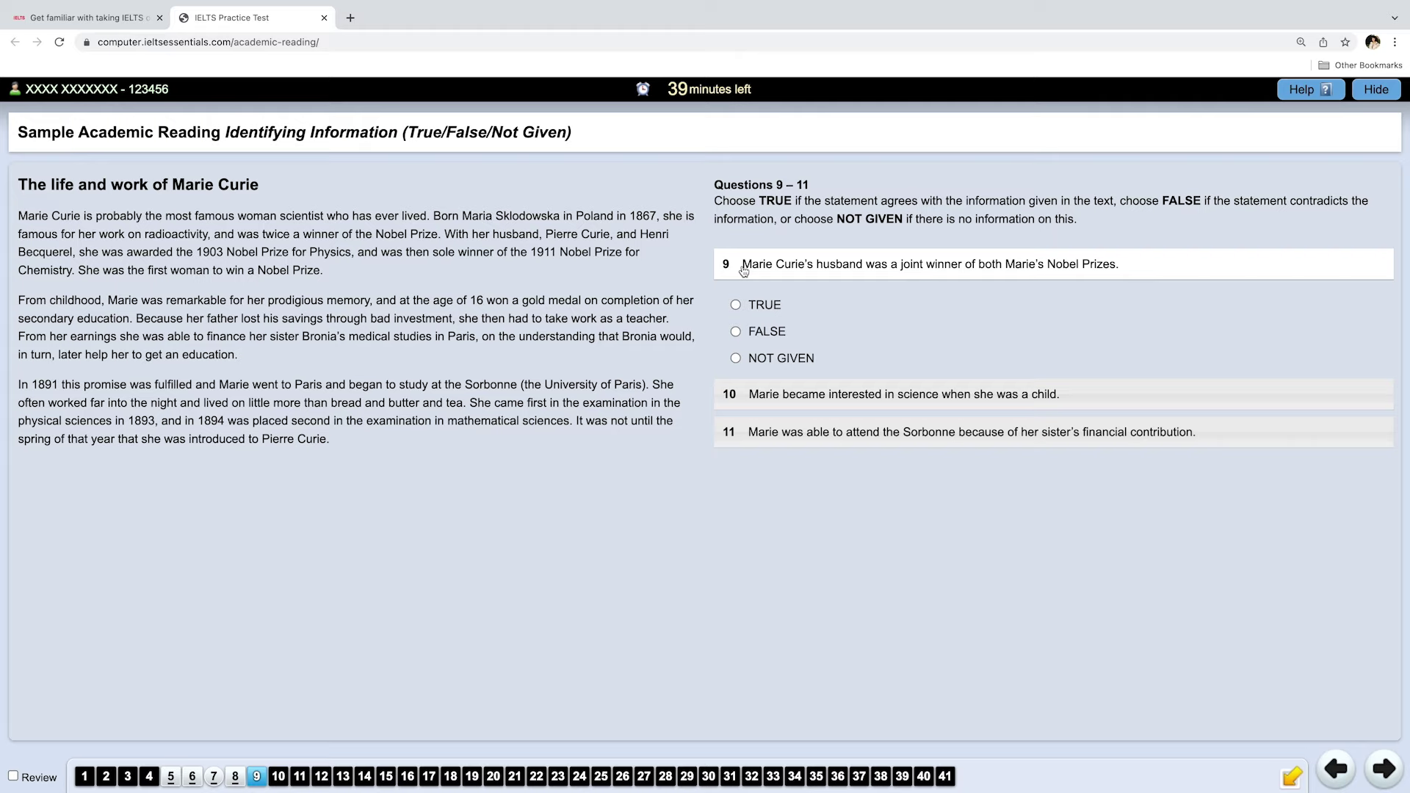
{"action": "left_click_drag", "start_coordinate": [743, 270], "coordinate": [856, 271]}
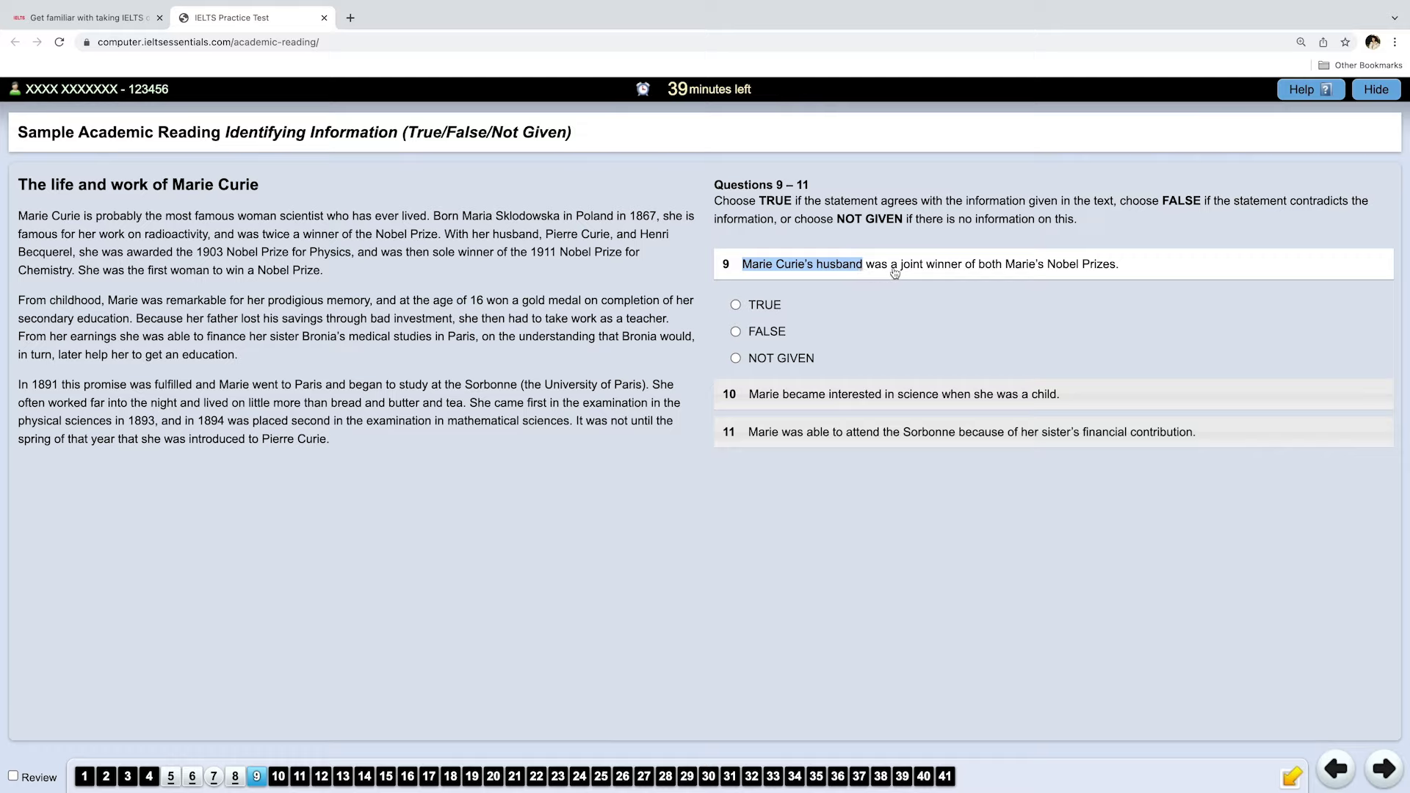
{"action": "left_click_drag", "start_coordinate": [891, 271], "coordinate": [1124, 273]}
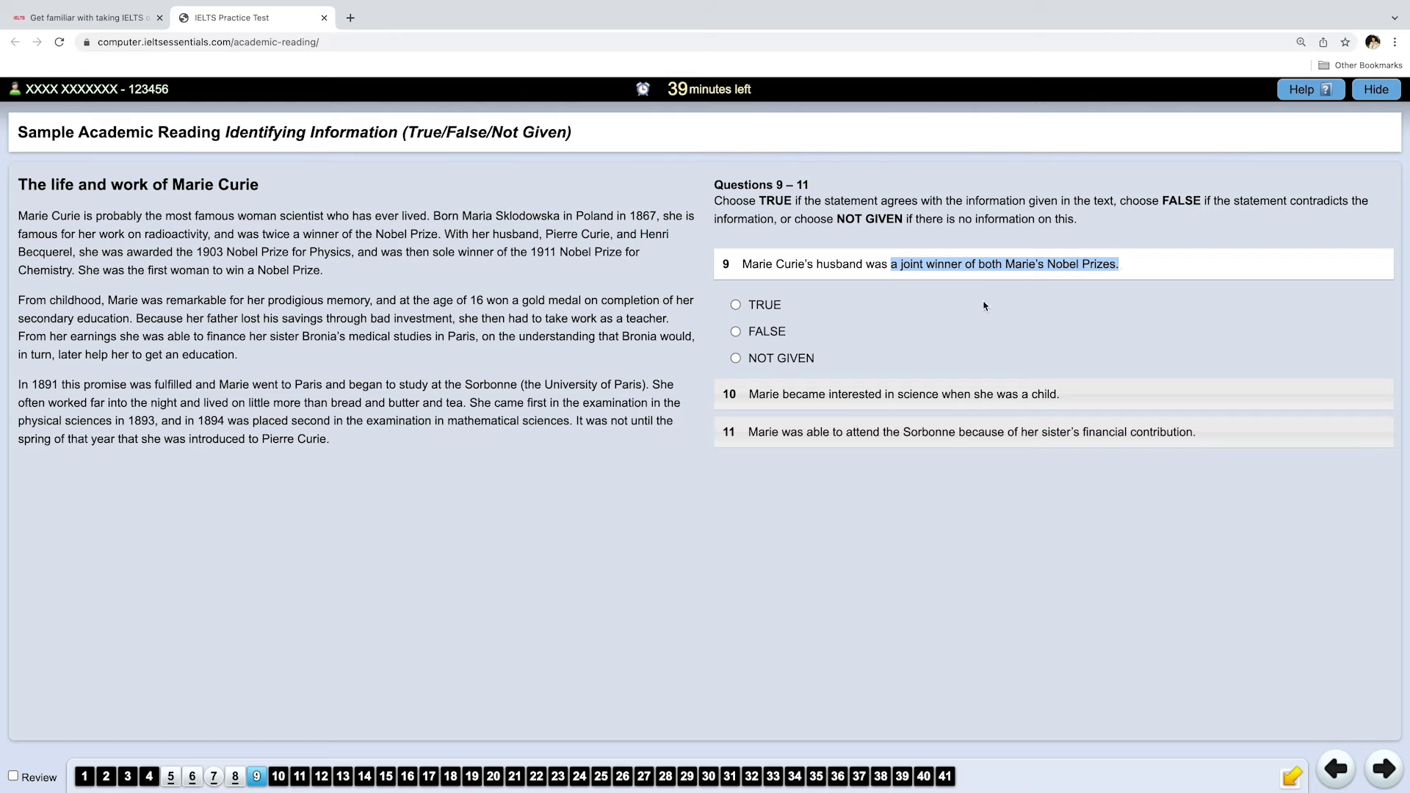
{"action": "left_click", "coordinate": [695, 282]}
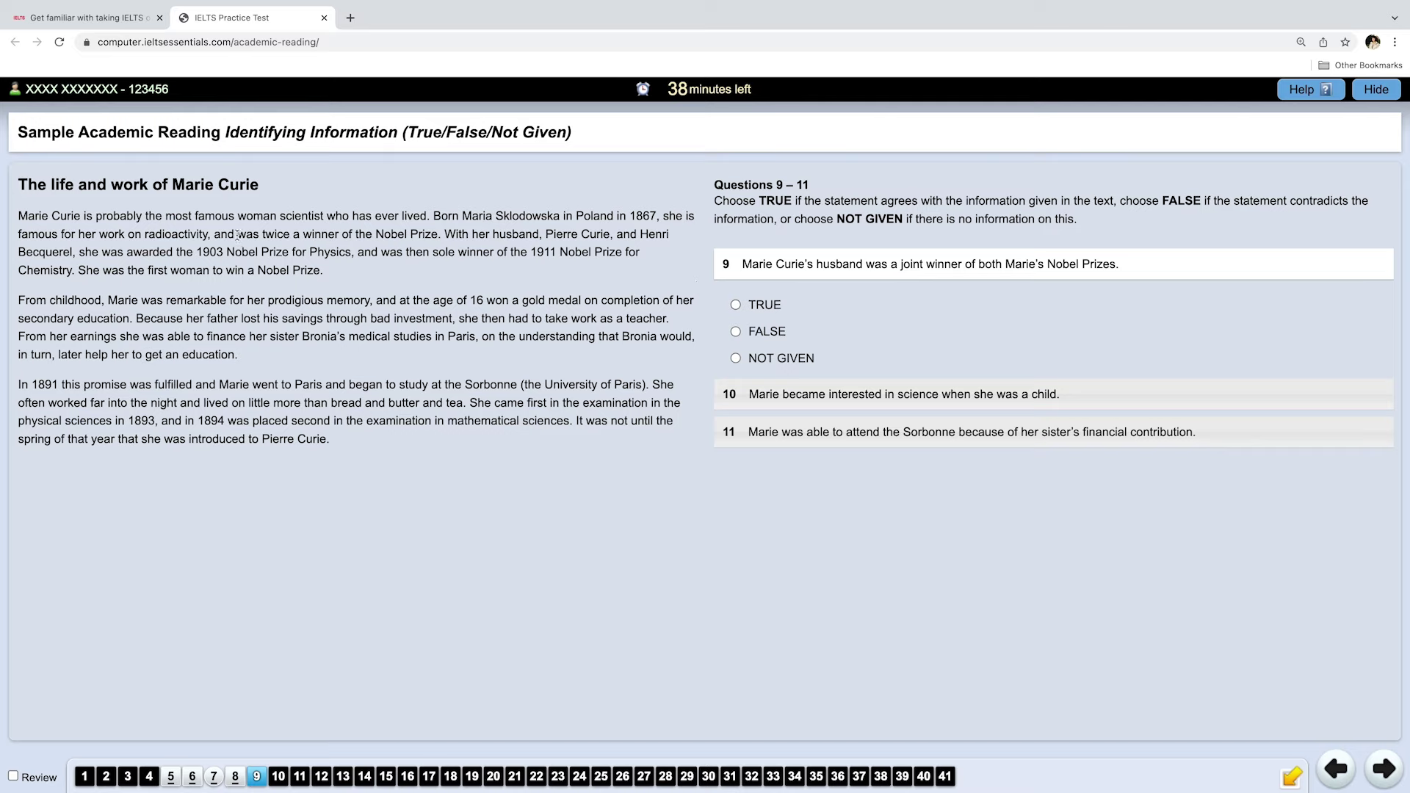
Highlight the sole-winner 1911 Nobel Prize for Chemistry phrase yellow and answer question 9 FALSE
{"action": "left_click_drag", "start_coordinate": [237, 235], "coordinate": [353, 252]}
{"action": "left_click", "coordinate": [444, 234]}
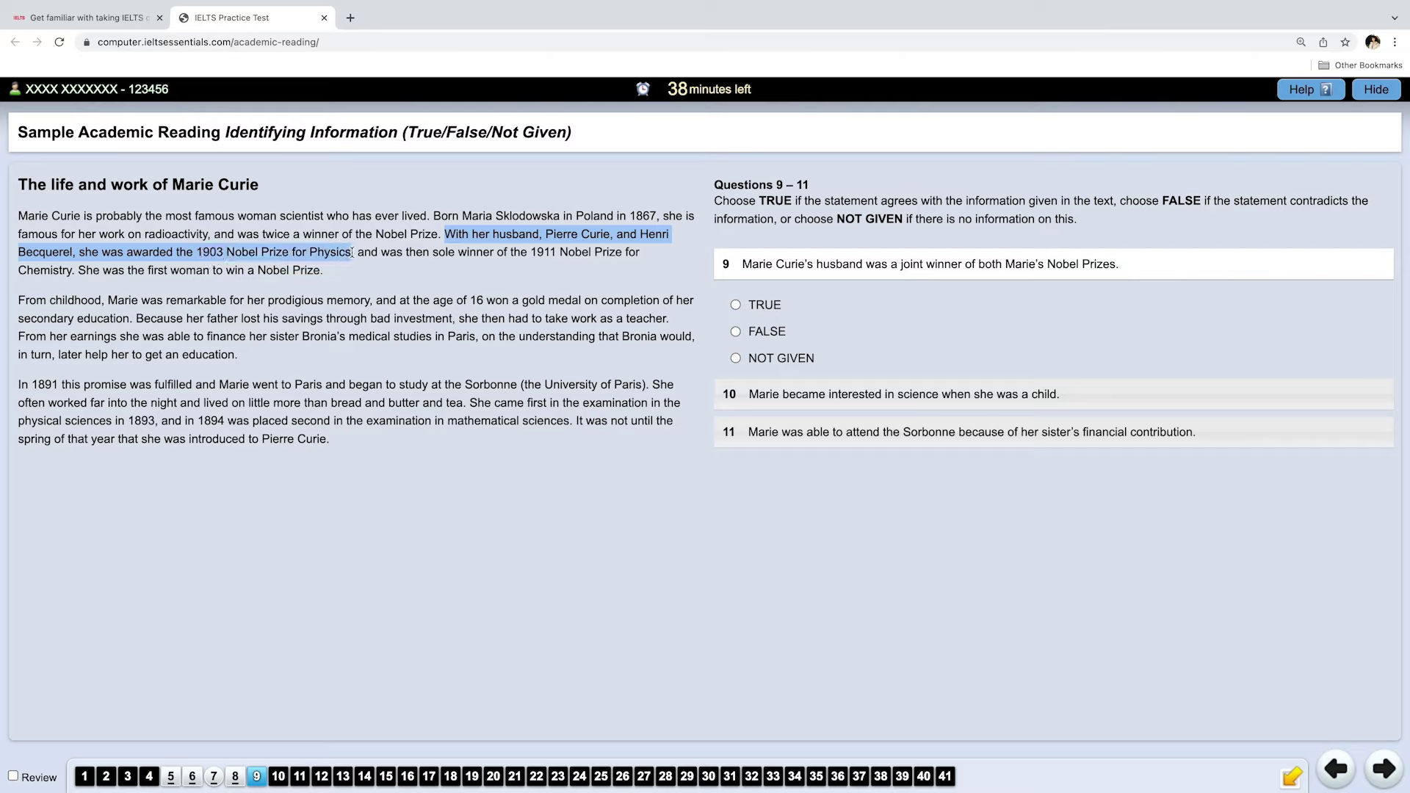
{"action": "left_click_drag", "start_coordinate": [355, 253], "coordinate": [73, 273]}
{"action": "right_click", "coordinate": [73, 273]}
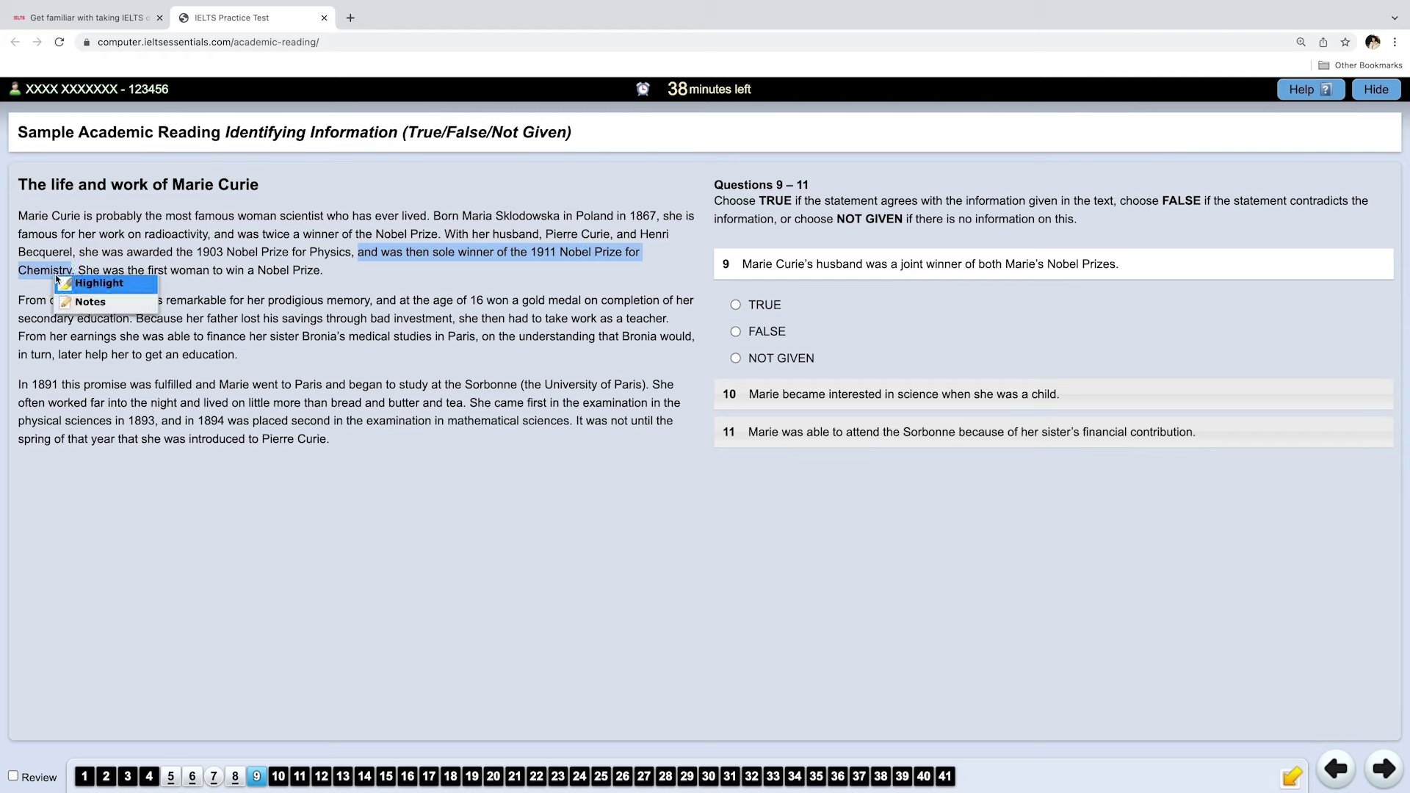
{"action": "left_click", "coordinate": [85, 283]}
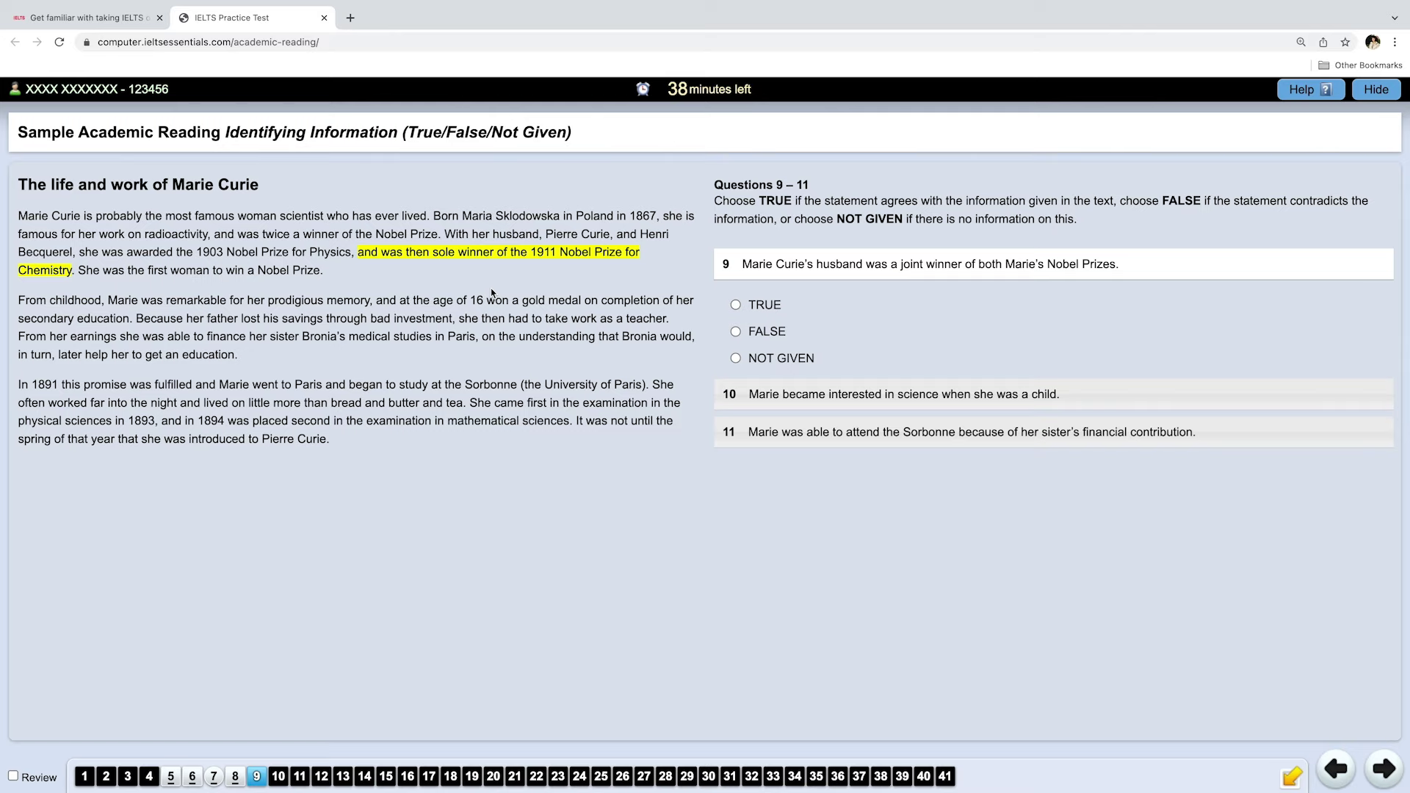
{"action": "left_click", "coordinate": [736, 331]}
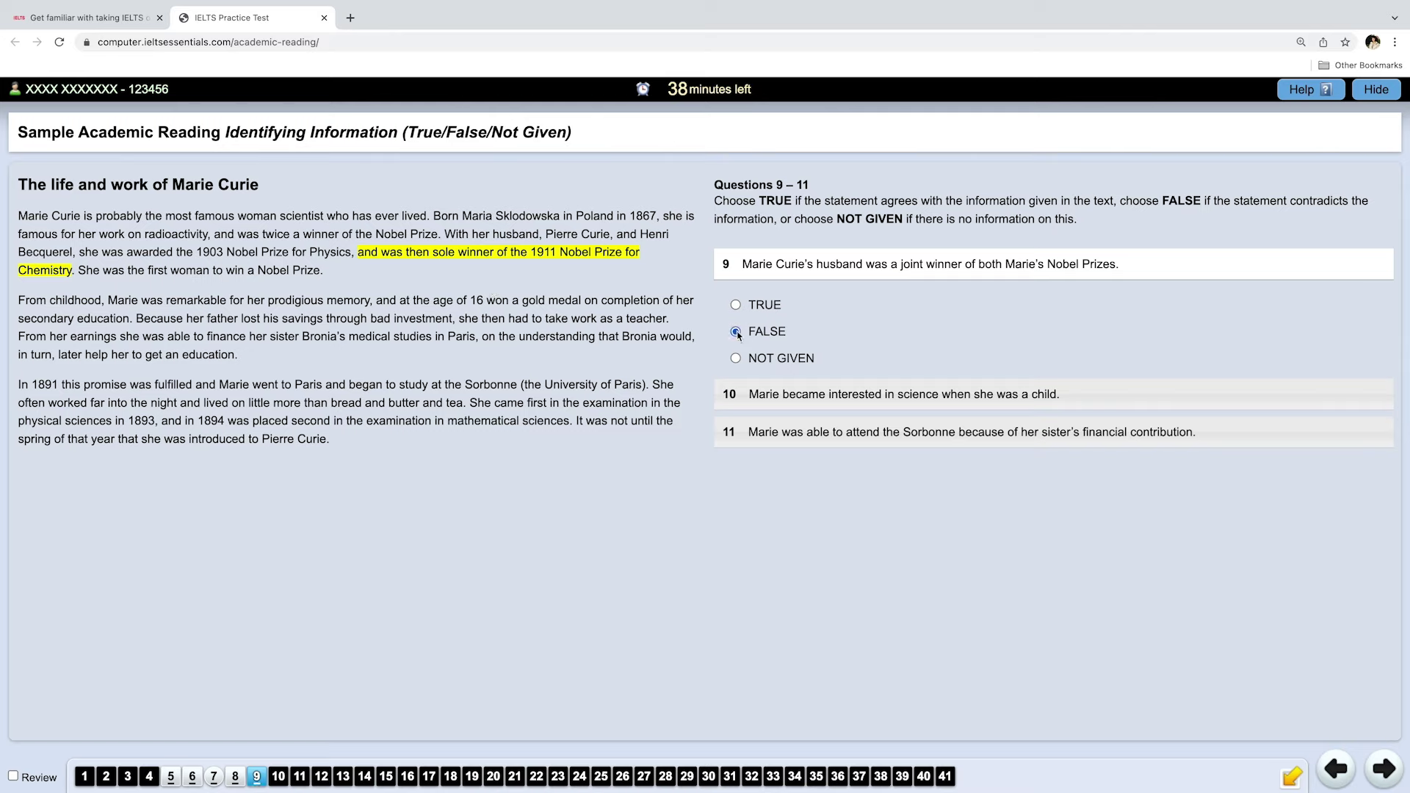
{"action": "left_click", "coordinate": [776, 394]}
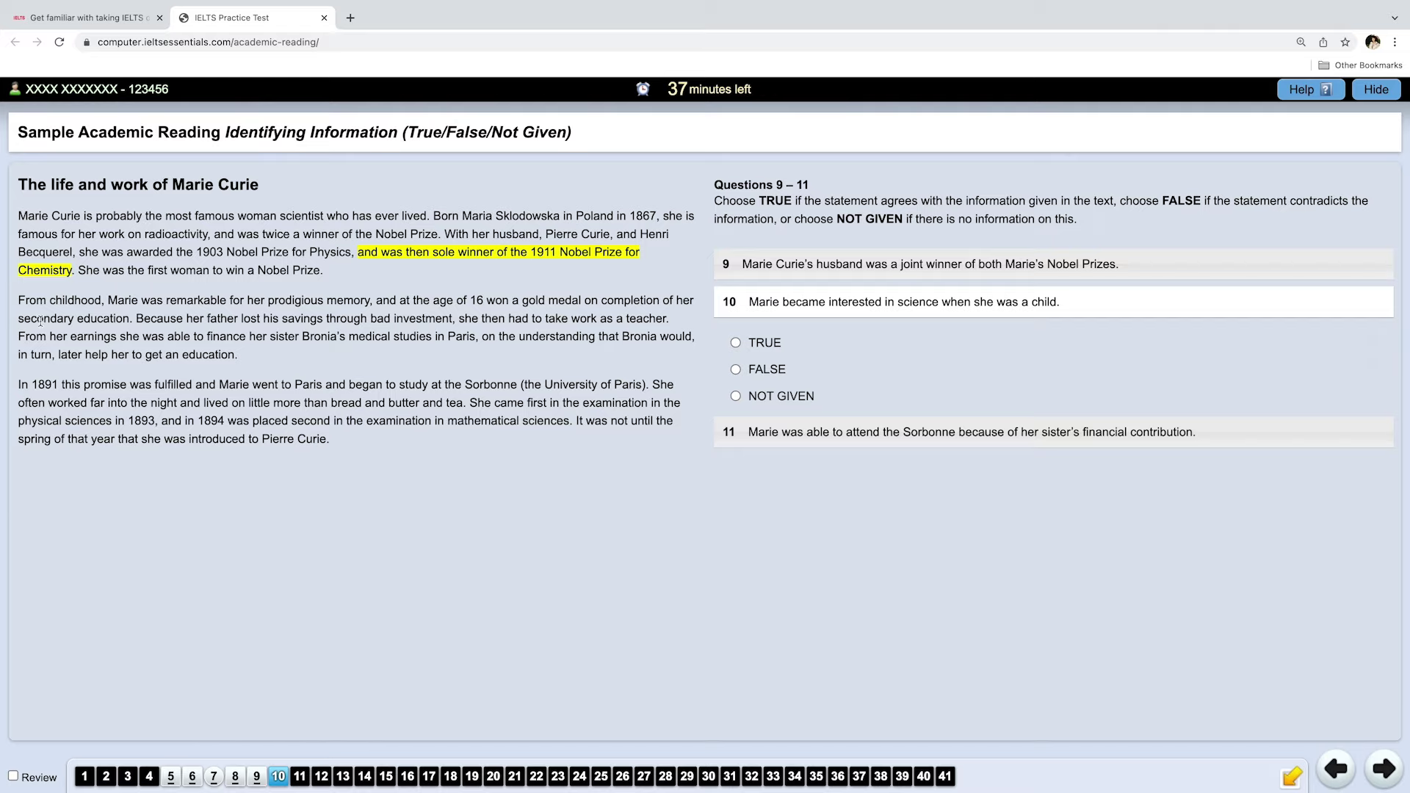
Highlight 'From childhood' yellow at the start of the passage's second paragraph
{"action": "left_click_drag", "start_coordinate": [19, 300], "coordinate": [370, 299]}
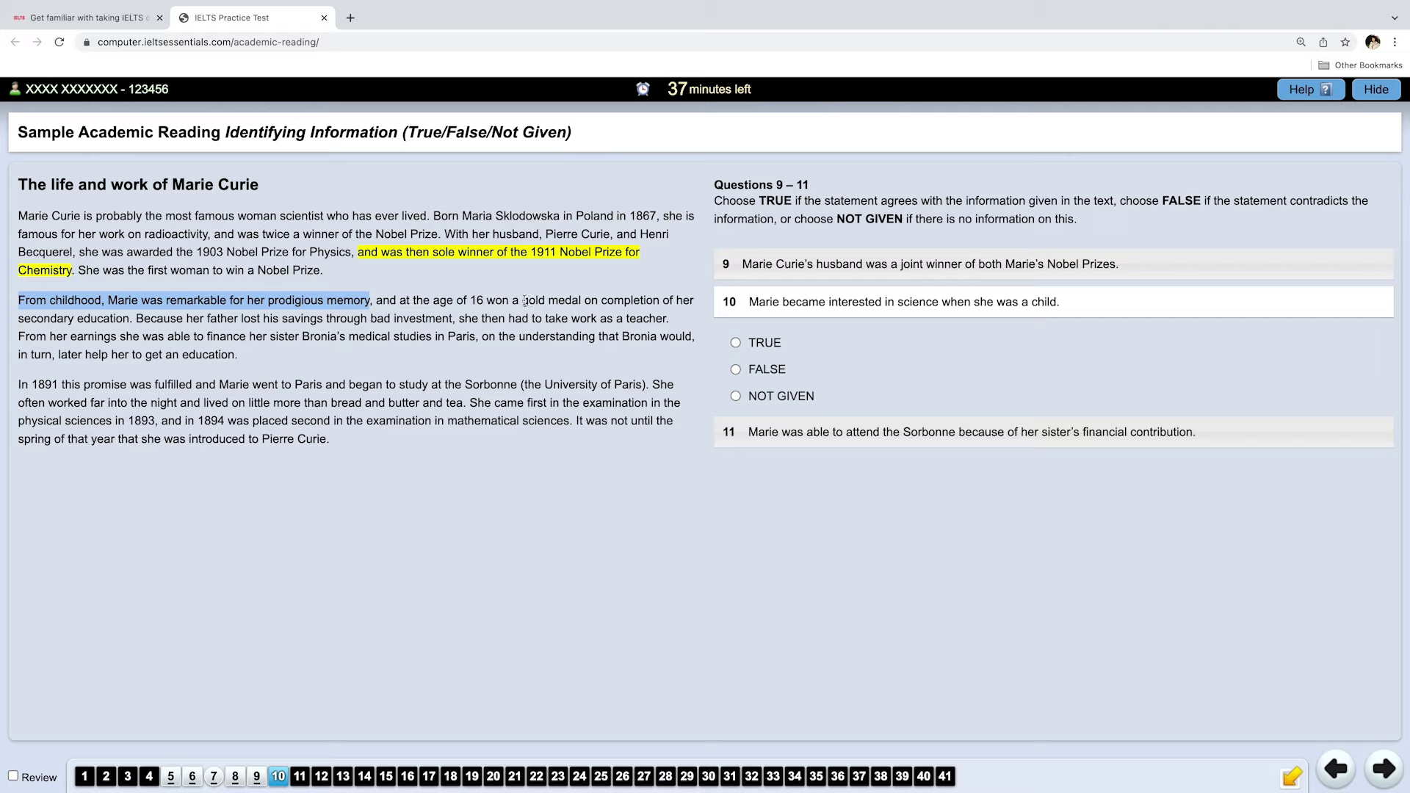
{"action": "left_click_drag", "start_coordinate": [522, 300], "coordinate": [133, 318]}
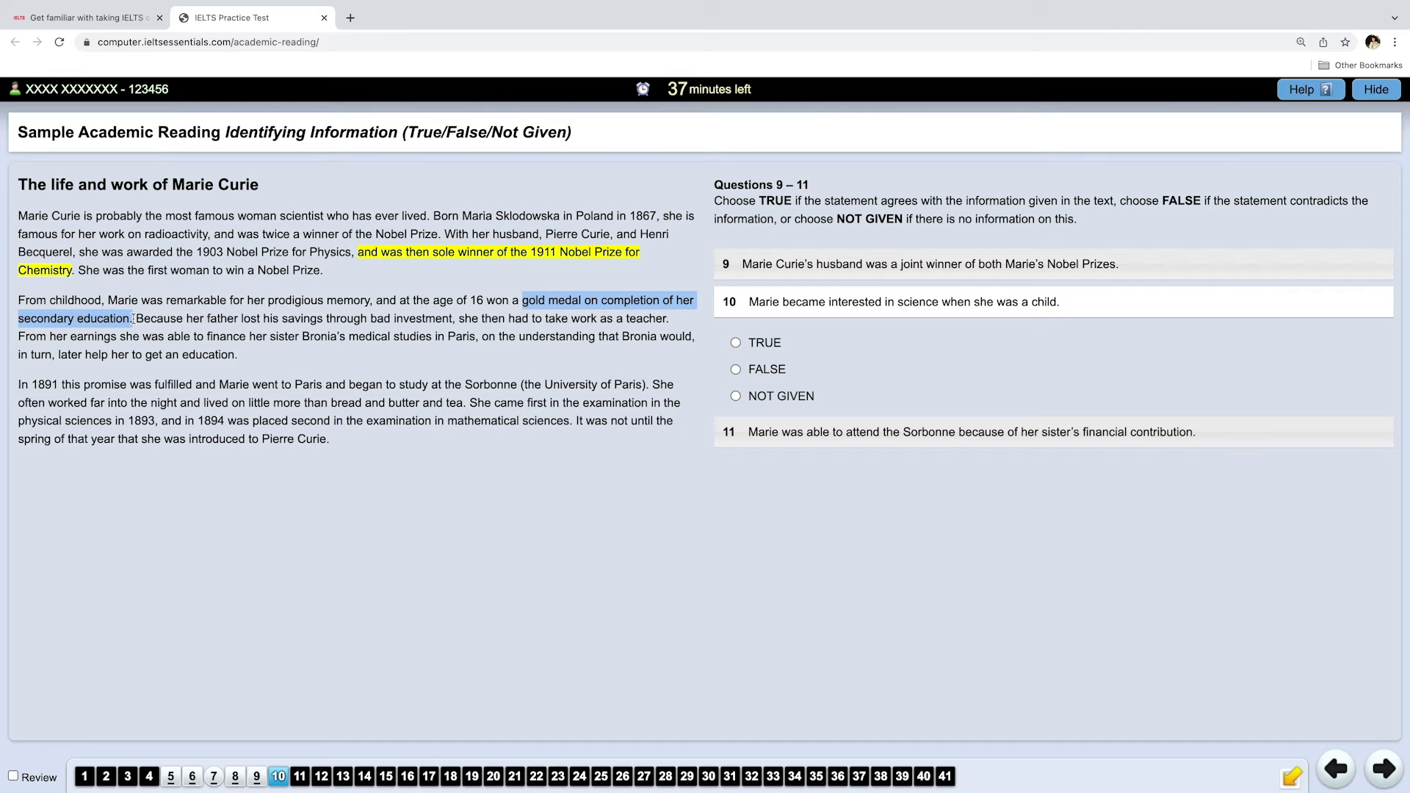
{"action": "left_click", "coordinate": [145, 318]}
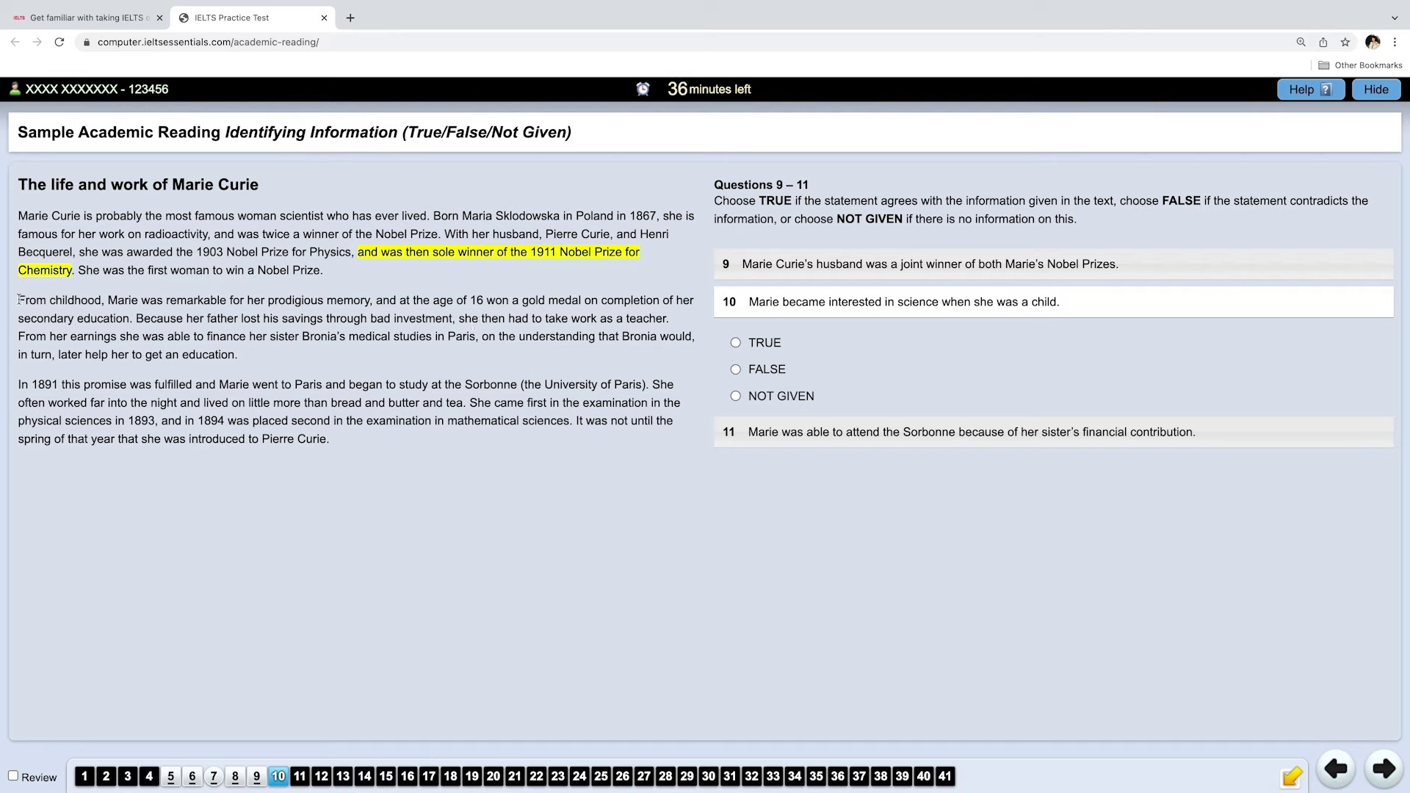
{"action": "left_click_drag", "start_coordinate": [20, 299], "coordinate": [101, 299]}
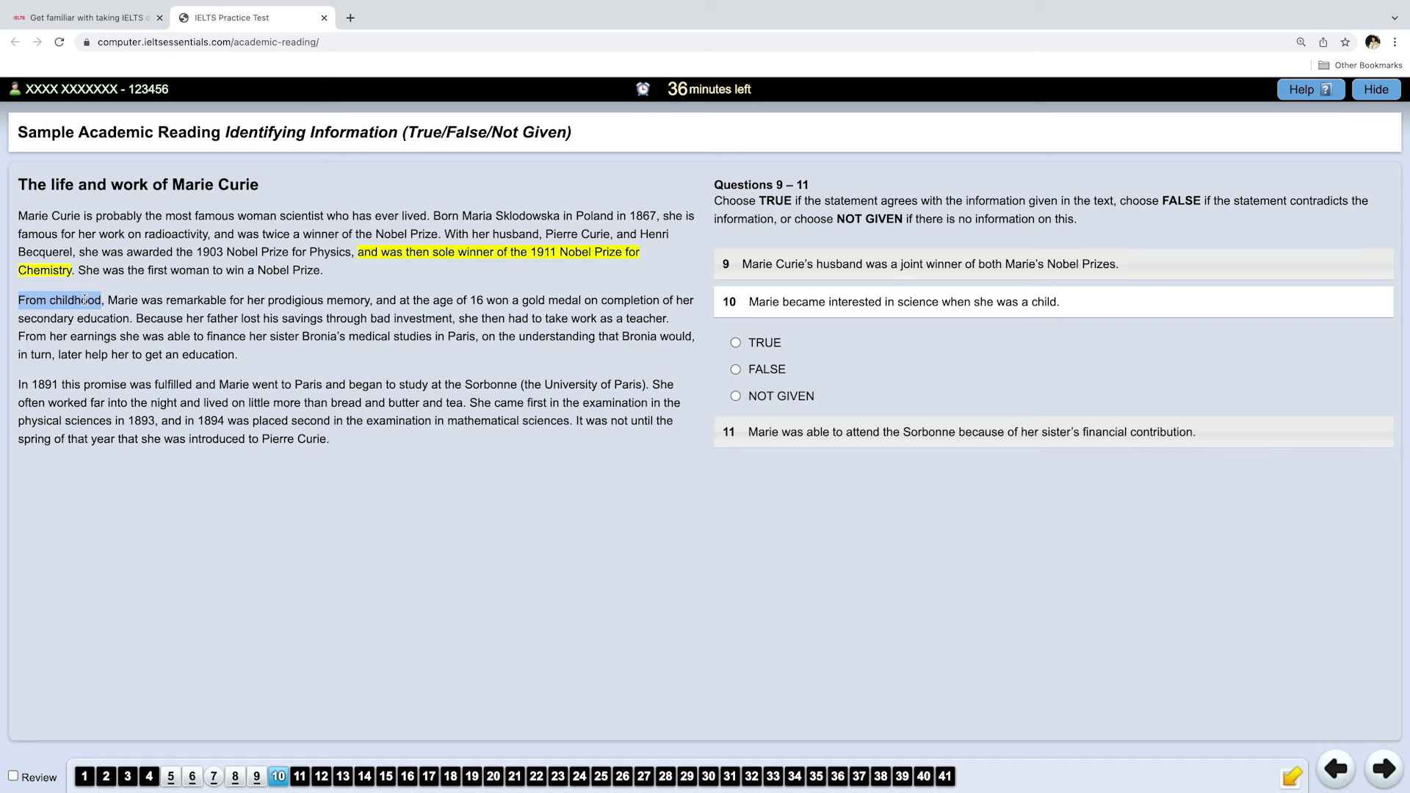
{"action": "right_click", "coordinate": [88, 300]}
{"action": "left_click", "coordinate": [112, 304]}
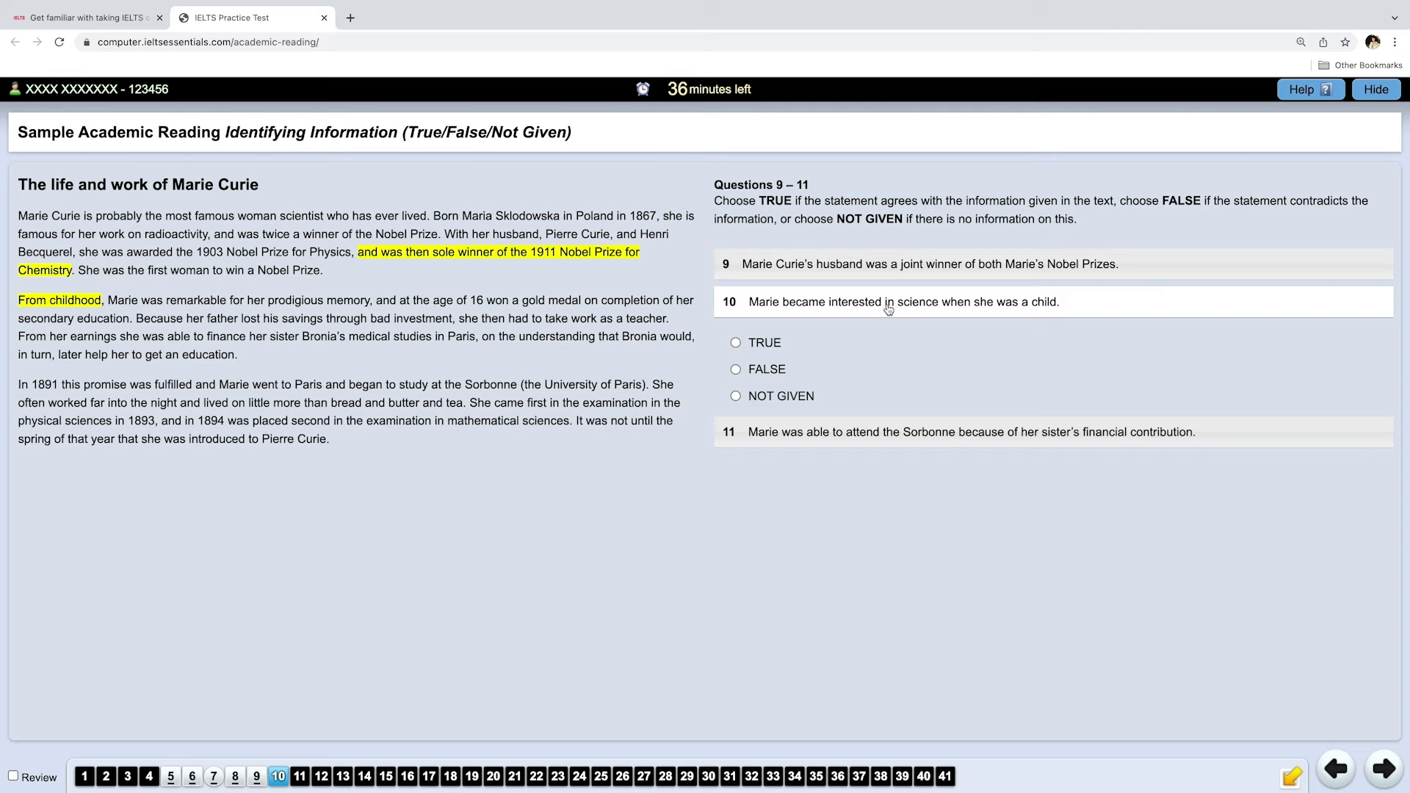
Highlight 'she was a child.' in question 10 yellow and answer it NOT GIVEN
{"action": "left_click_drag", "start_coordinate": [886, 305], "coordinate": [911, 306]}
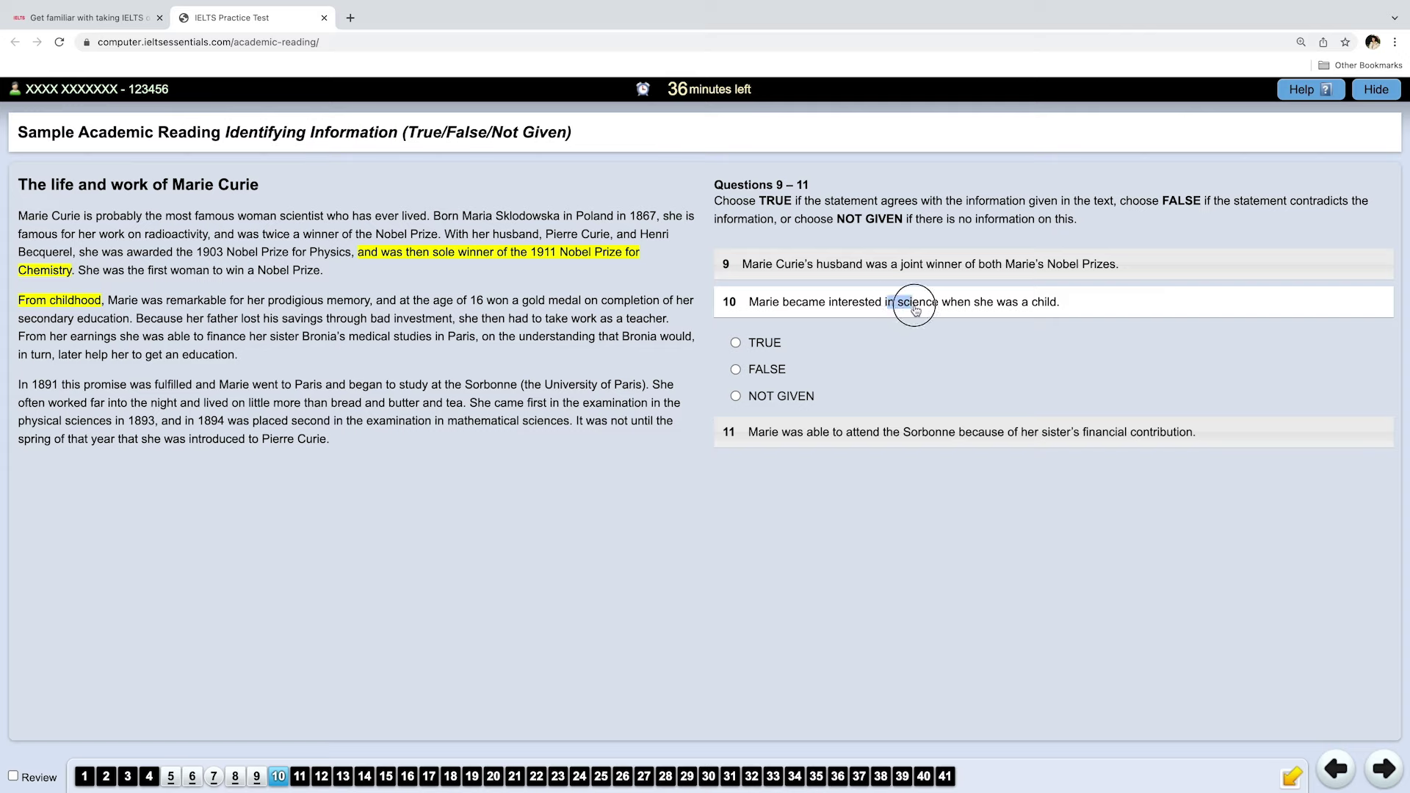
{"action": "left_click_drag", "start_coordinate": [973, 307], "coordinate": [1057, 308]}
{"action": "right_click", "coordinate": [1024, 302]}
{"action": "left_click", "coordinate": [1064, 312]}
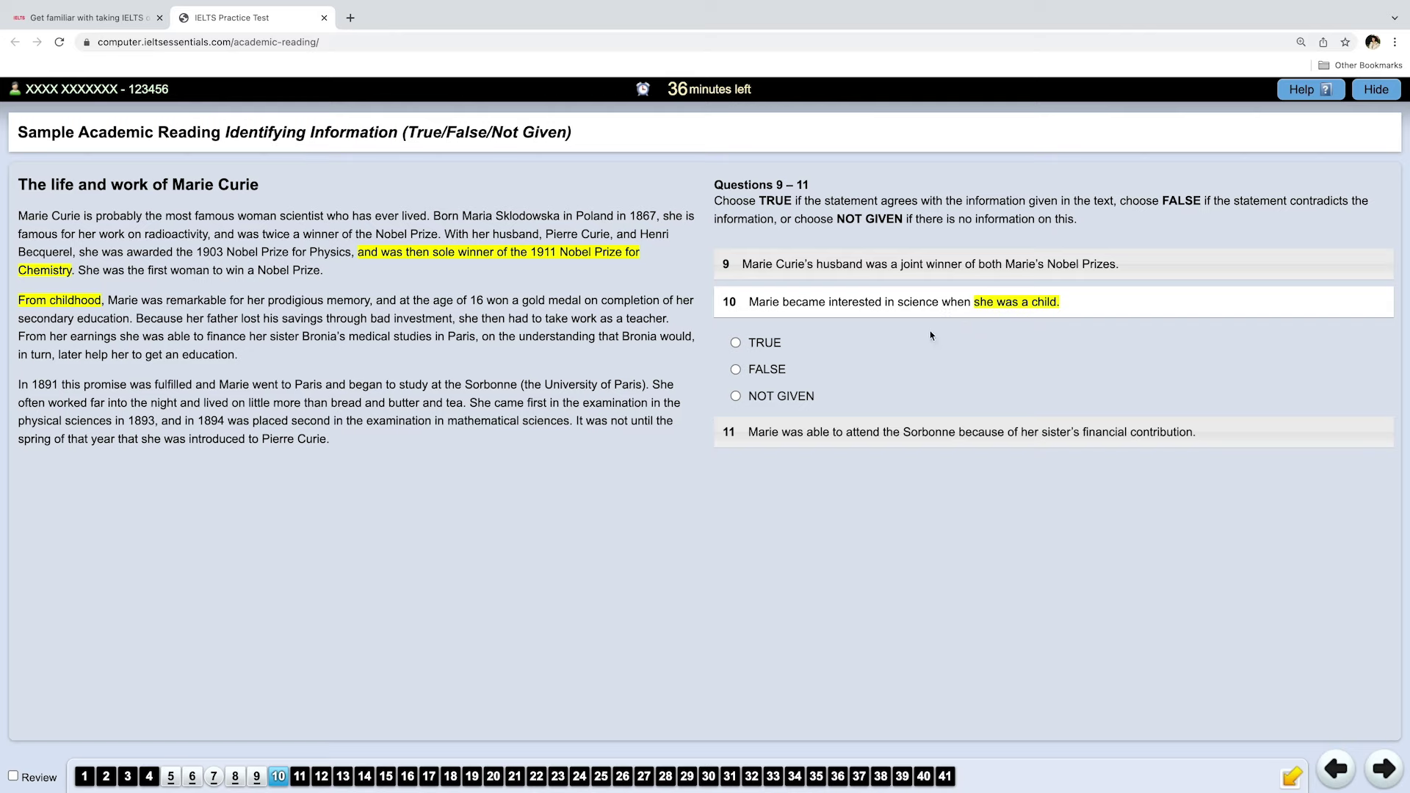
{"action": "left_click", "coordinate": [736, 397]}
{"action": "left_click", "coordinate": [819, 432]}
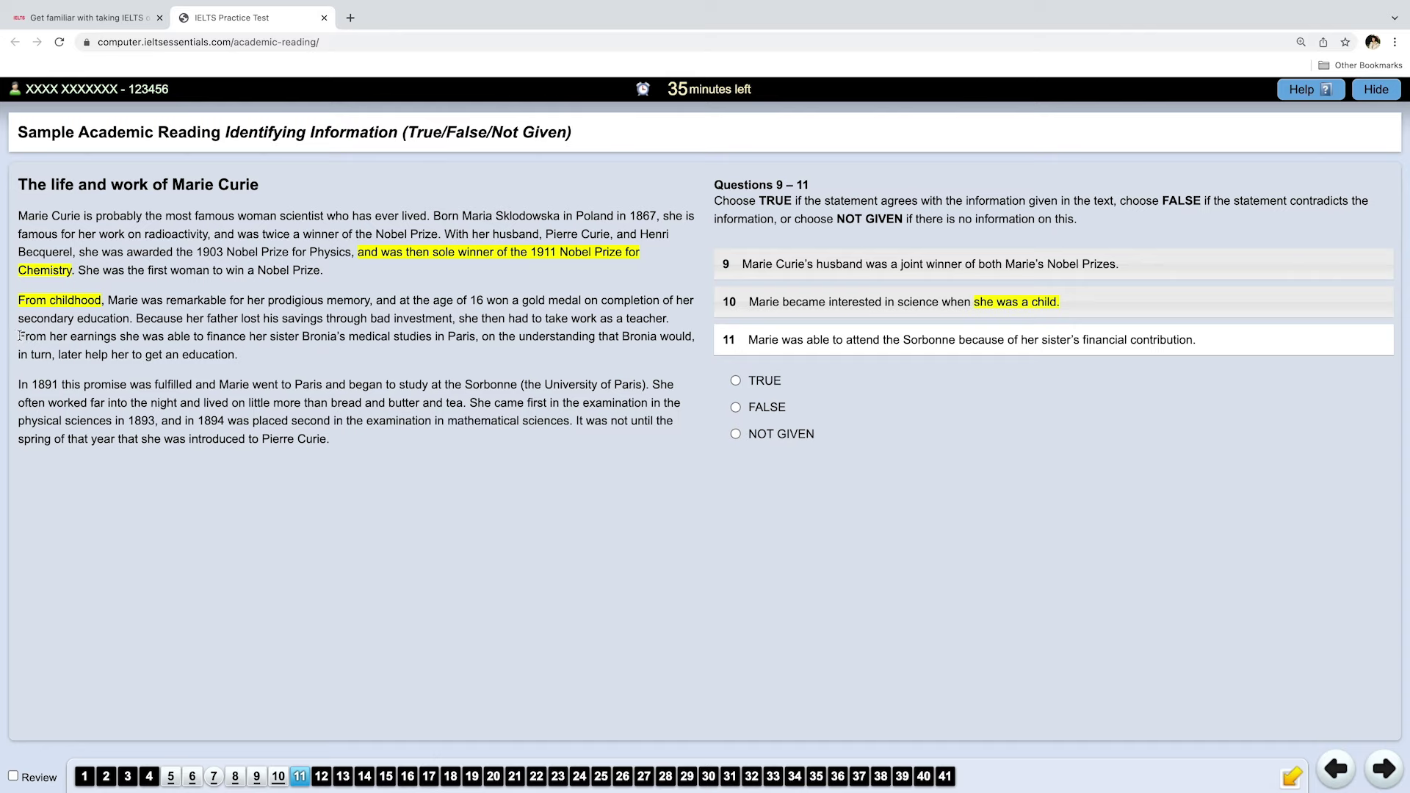
Highlight 'In 1891…went to Paris', select her sister's financial contribution, and answer question 11 TRUE
{"action": "left_click_drag", "start_coordinate": [19, 337], "coordinate": [245, 354]}
{"action": "left_click_drag", "start_coordinate": [19, 387], "coordinate": [309, 384]}
{"action": "left_click", "coordinate": [340, 389]}
{"action": "left_click_drag", "start_coordinate": [1020, 347], "coordinate": [1190, 345]}
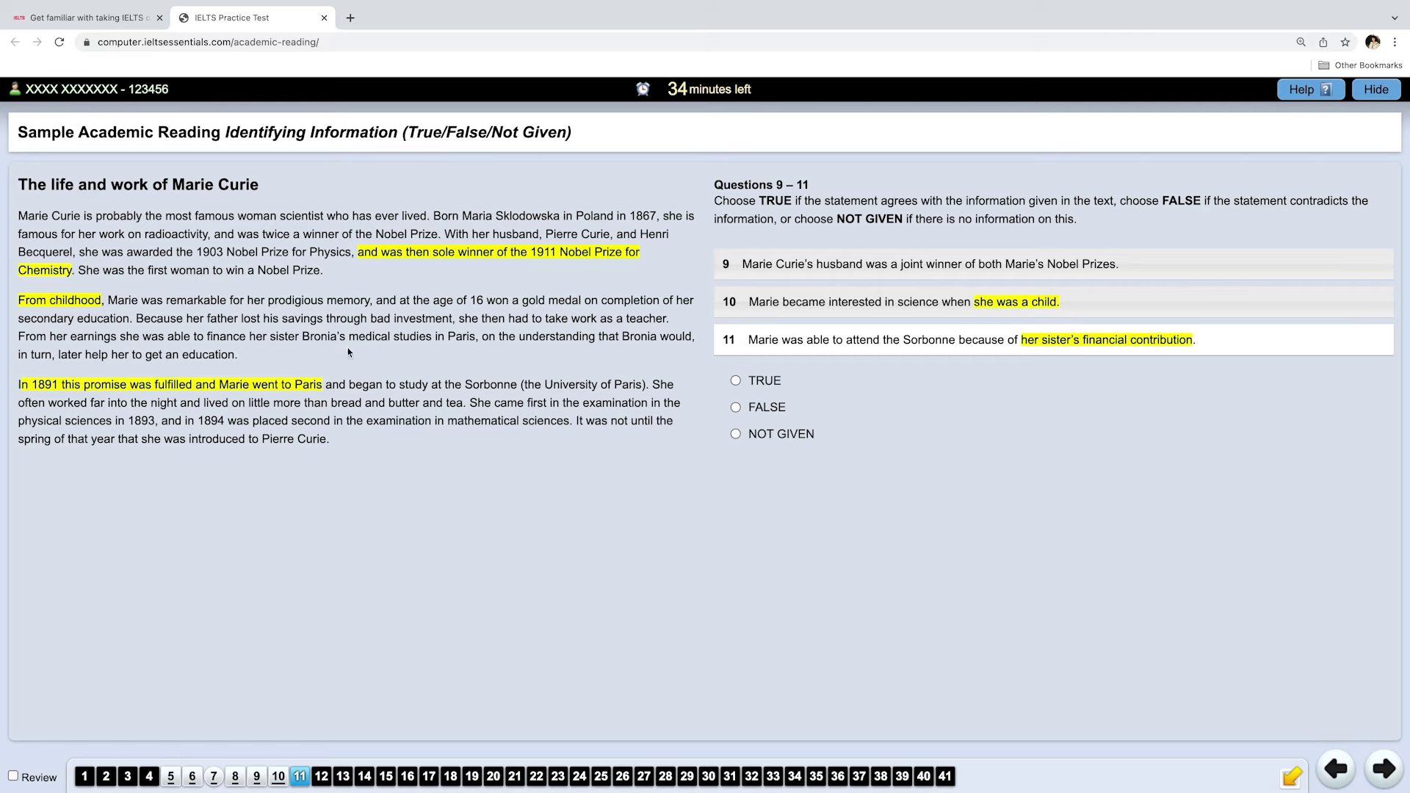
{"action": "left_click", "coordinate": [735, 381]}
Highlight 'Sorbonne' yellow in the passage and select 'this promise was fulfilled'
{"action": "left_click_drag", "start_coordinate": [466, 384], "coordinate": [526, 384]}
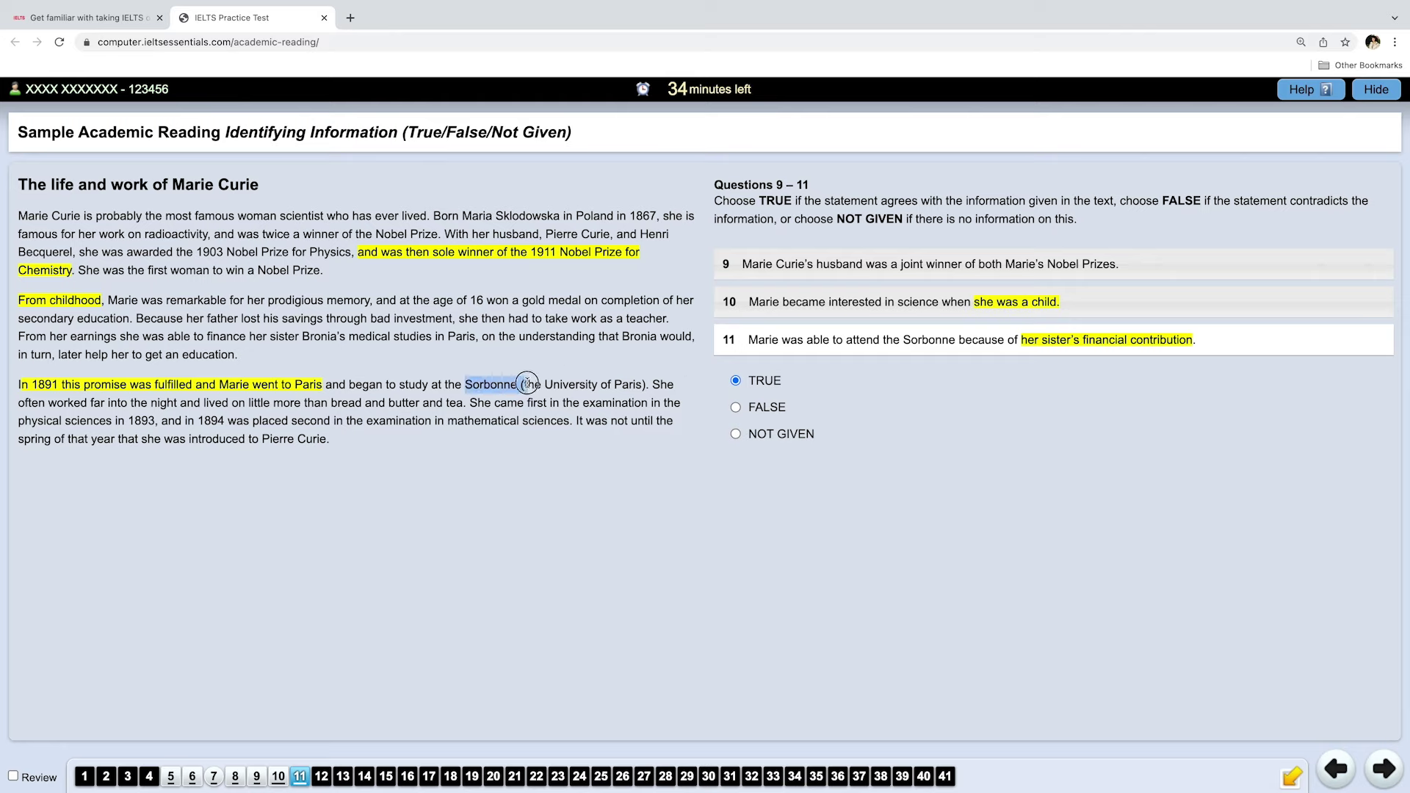
{"action": "right_click", "coordinate": [514, 384]}
{"action": "left_click", "coordinate": [531, 394]}
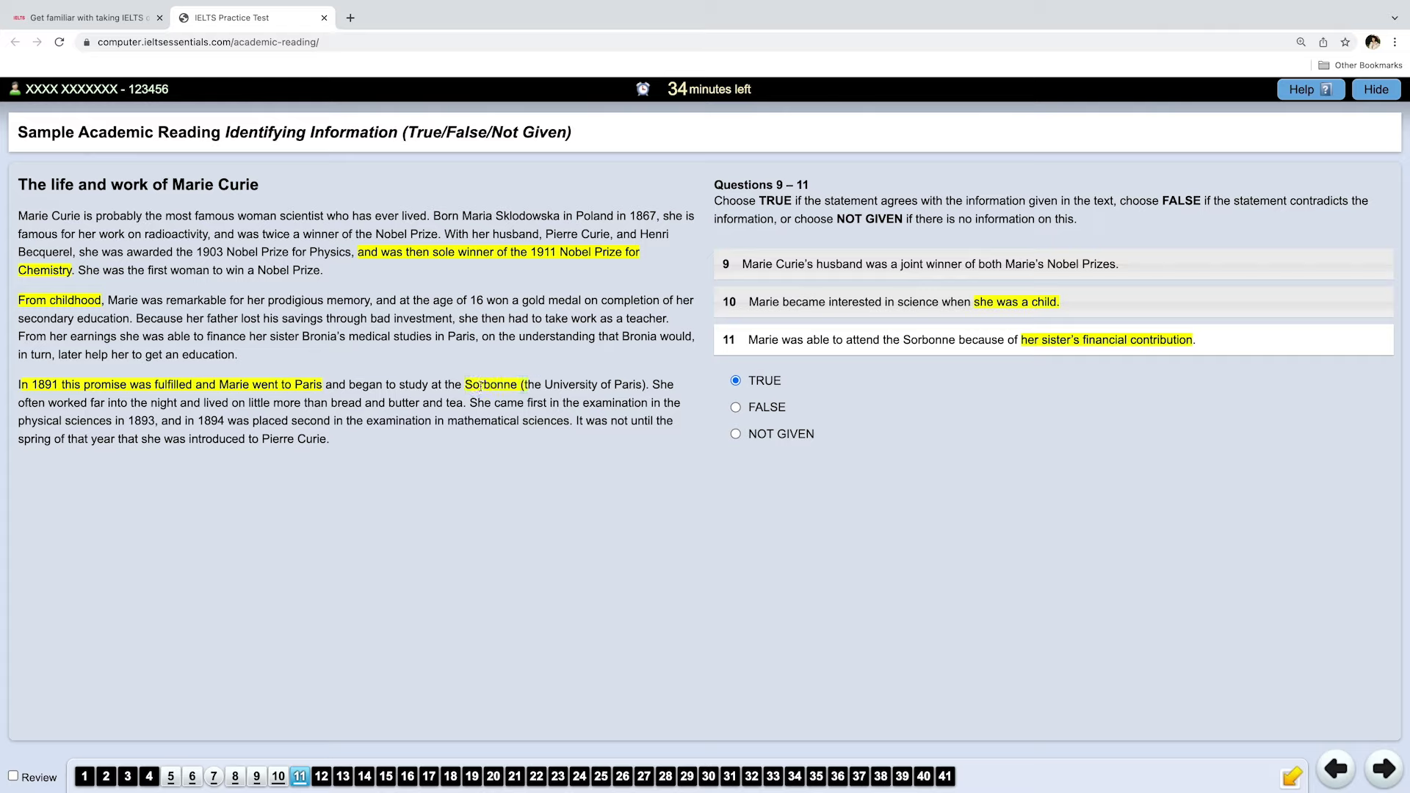
{"action": "left_click_drag", "start_coordinate": [66, 387], "coordinate": [193, 385]}
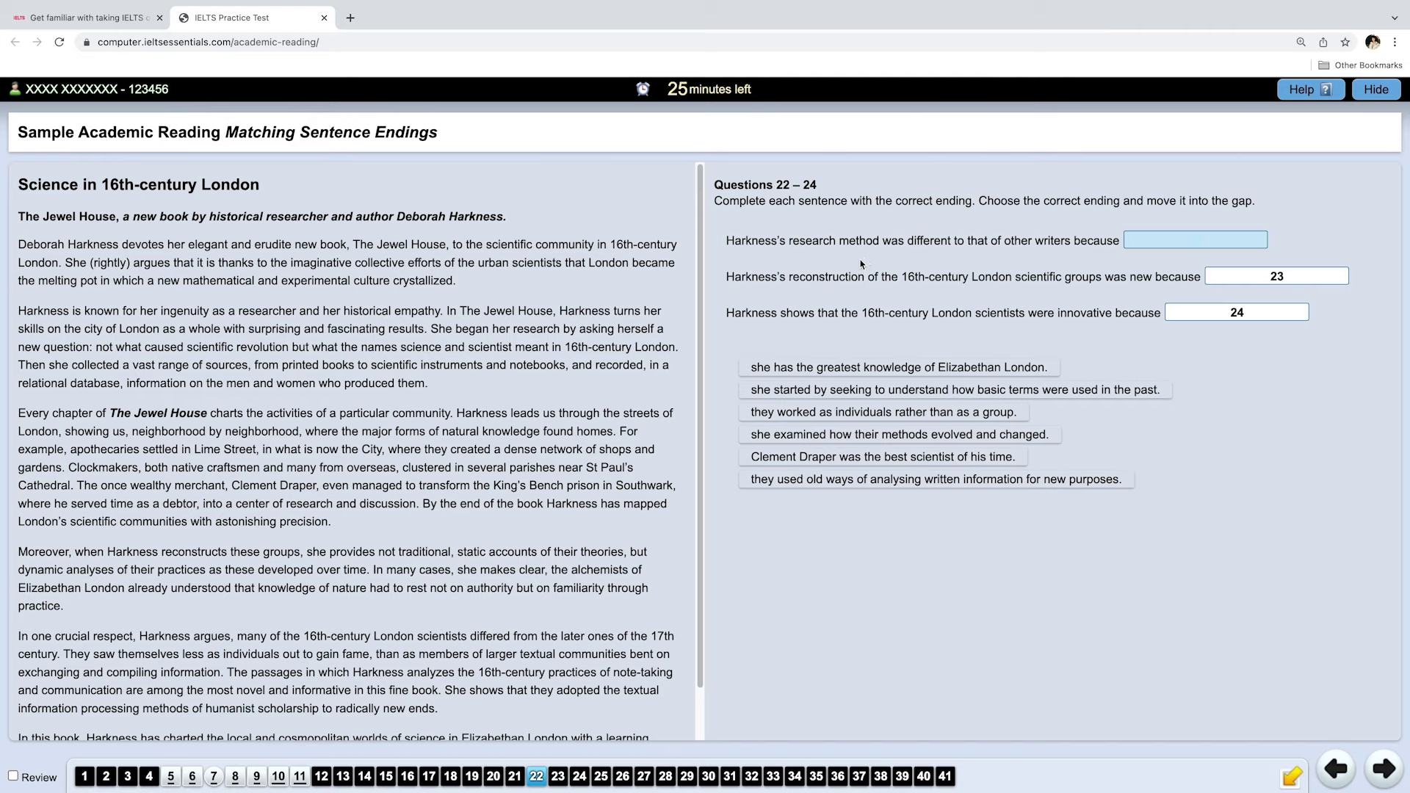
Select and clear the questions 22–24 instruction line, then select the first sentence stem's opening
{"action": "left_click_drag", "start_coordinate": [715, 204], "coordinate": [969, 203]}
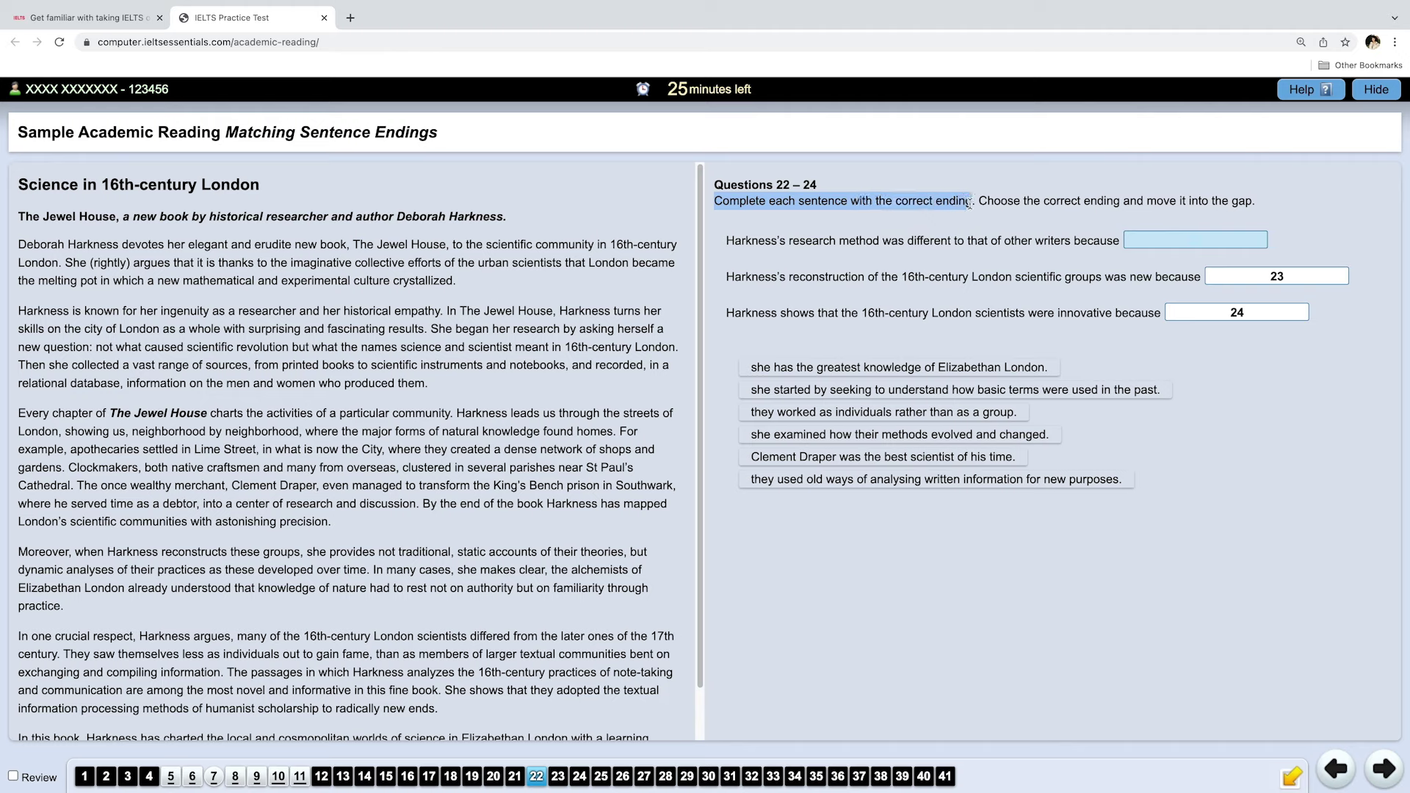
{"action": "left_click", "coordinate": [276, 191]}
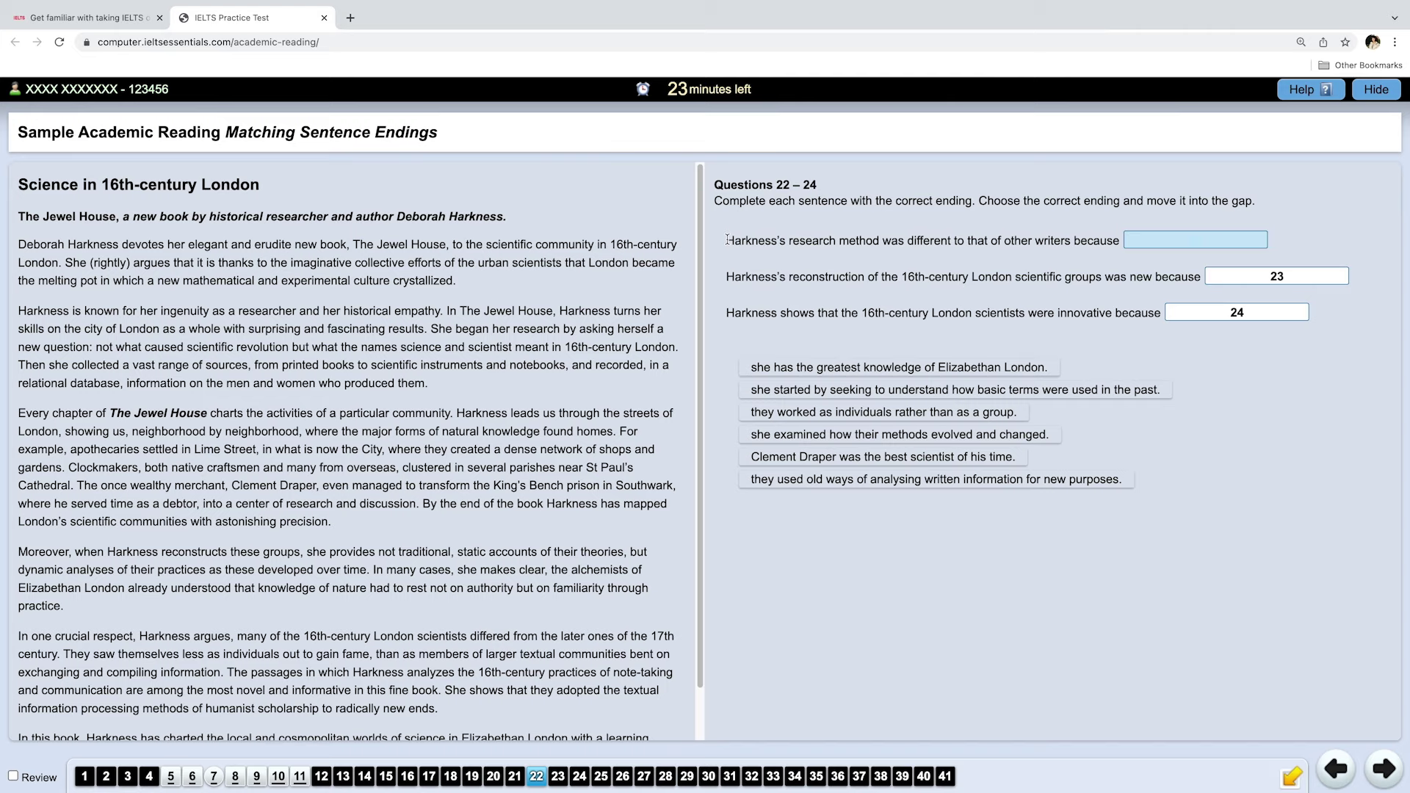
{"action": "left_click_drag", "start_coordinate": [727, 240], "coordinate": [1122, 243]}
Highlight 'research method was different' in the first sentence stem yellow
{"action": "left_click", "coordinate": [918, 257]}
{"action": "left_click_drag", "start_coordinate": [789, 240], "coordinate": [951, 240]}
{"action": "right_click", "coordinate": [951, 240]}
{"action": "left_click", "coordinate": [970, 247]}
Highlight 'her research' and 'new question' yellow in the passage's second paragraph
{"action": "left_click_drag", "start_coordinate": [18, 244], "coordinate": [474, 284]}
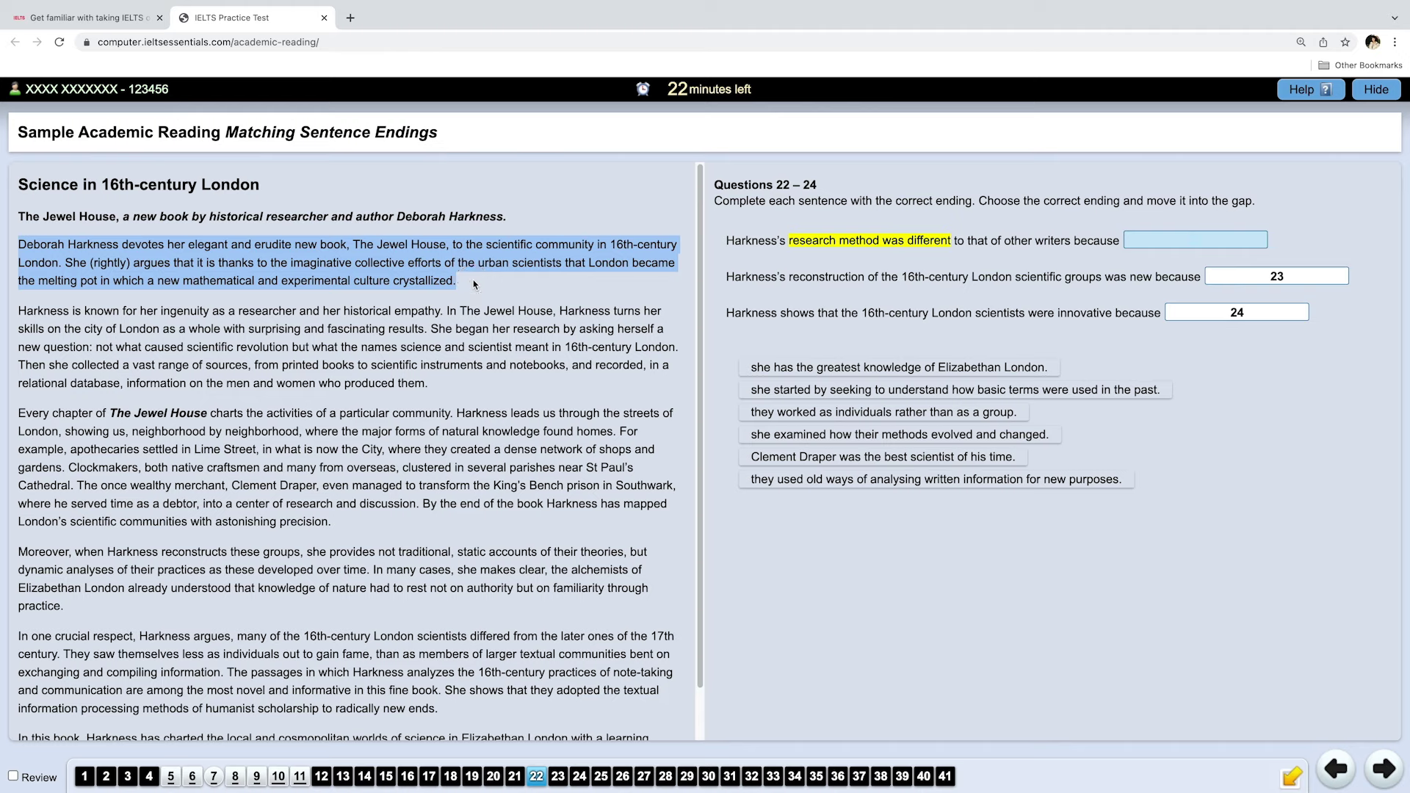
{"action": "left_click", "coordinate": [435, 331]}
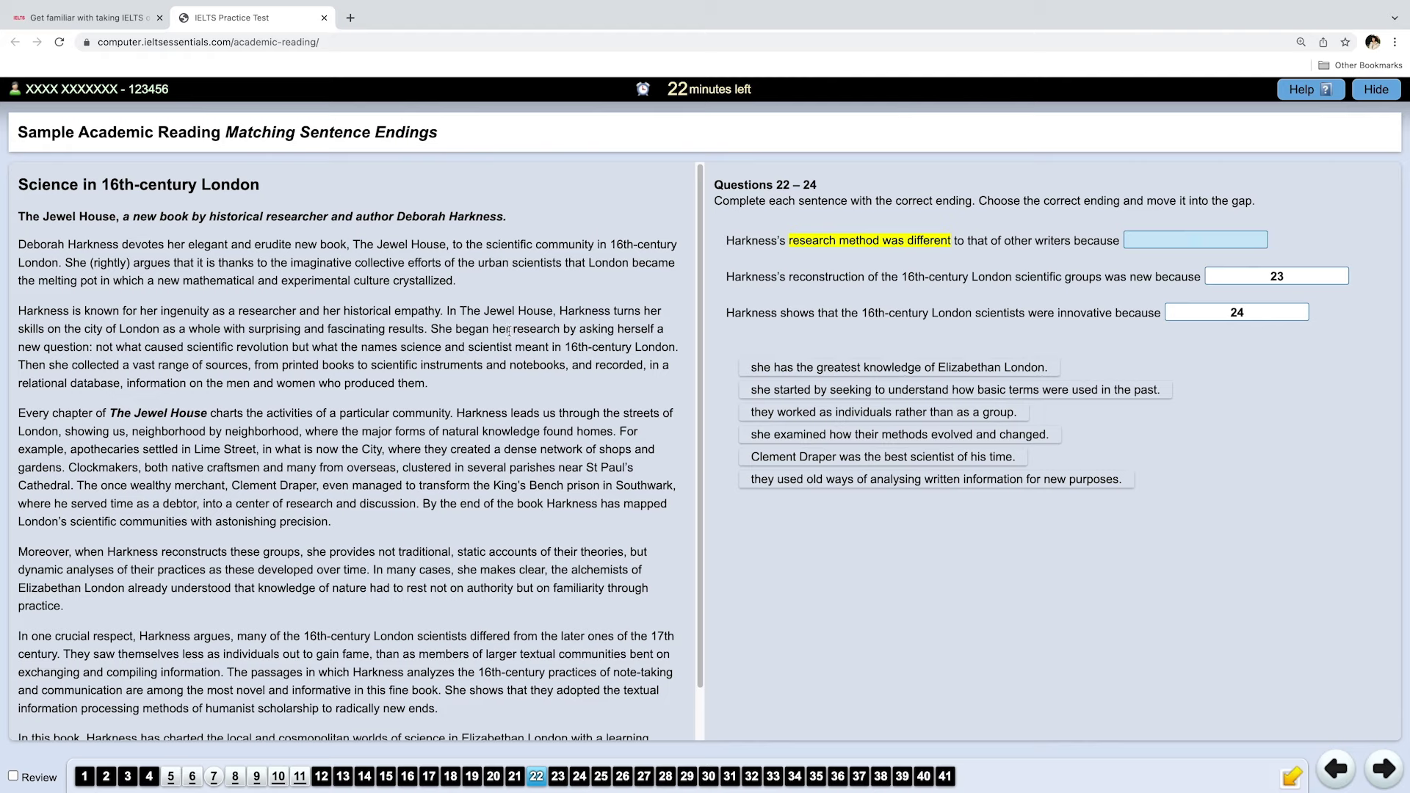
{"action": "left_click_drag", "start_coordinate": [492, 328], "coordinate": [542, 336]}
{"action": "right_click", "coordinate": [541, 336]}
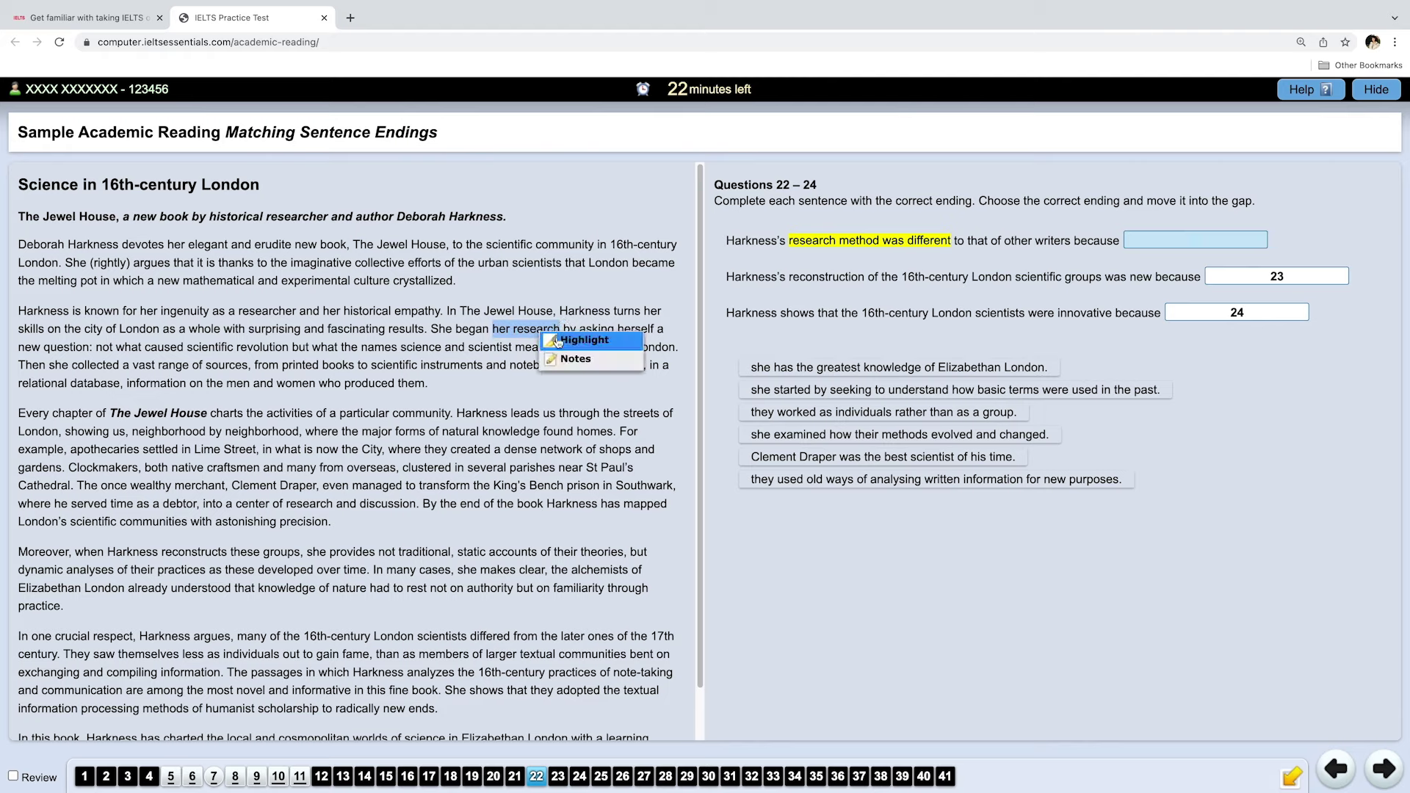
{"action": "left_click", "coordinate": [577, 340]}
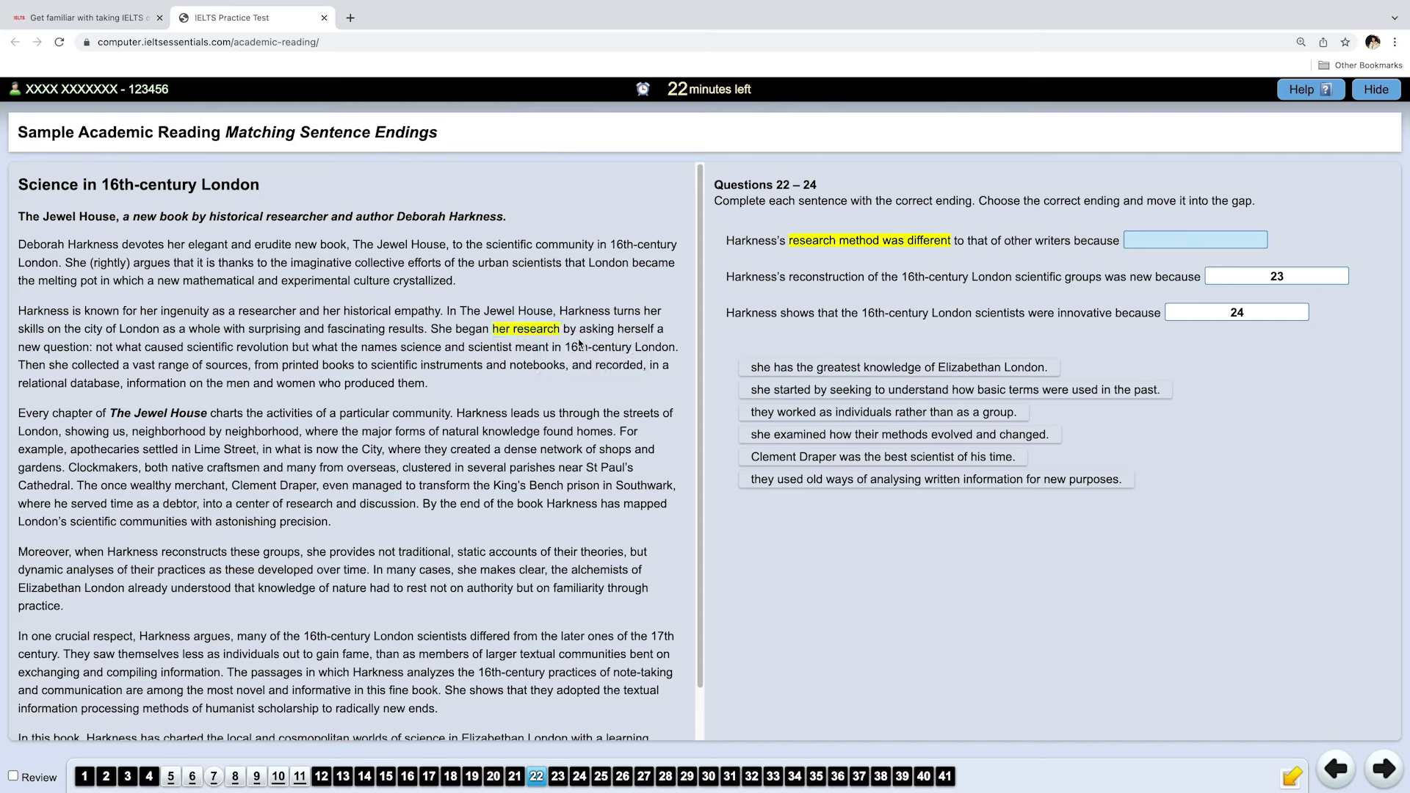
{"action": "left_click_drag", "start_coordinate": [25, 348], "coordinate": [89, 349]}
{"action": "right_click", "coordinate": [89, 349]}
{"action": "left_click", "coordinate": [108, 357]}
Highlight 'the names science and scientist meant' yellow in the passage
{"action": "left_click_drag", "start_coordinate": [96, 346], "coordinate": [677, 347]}
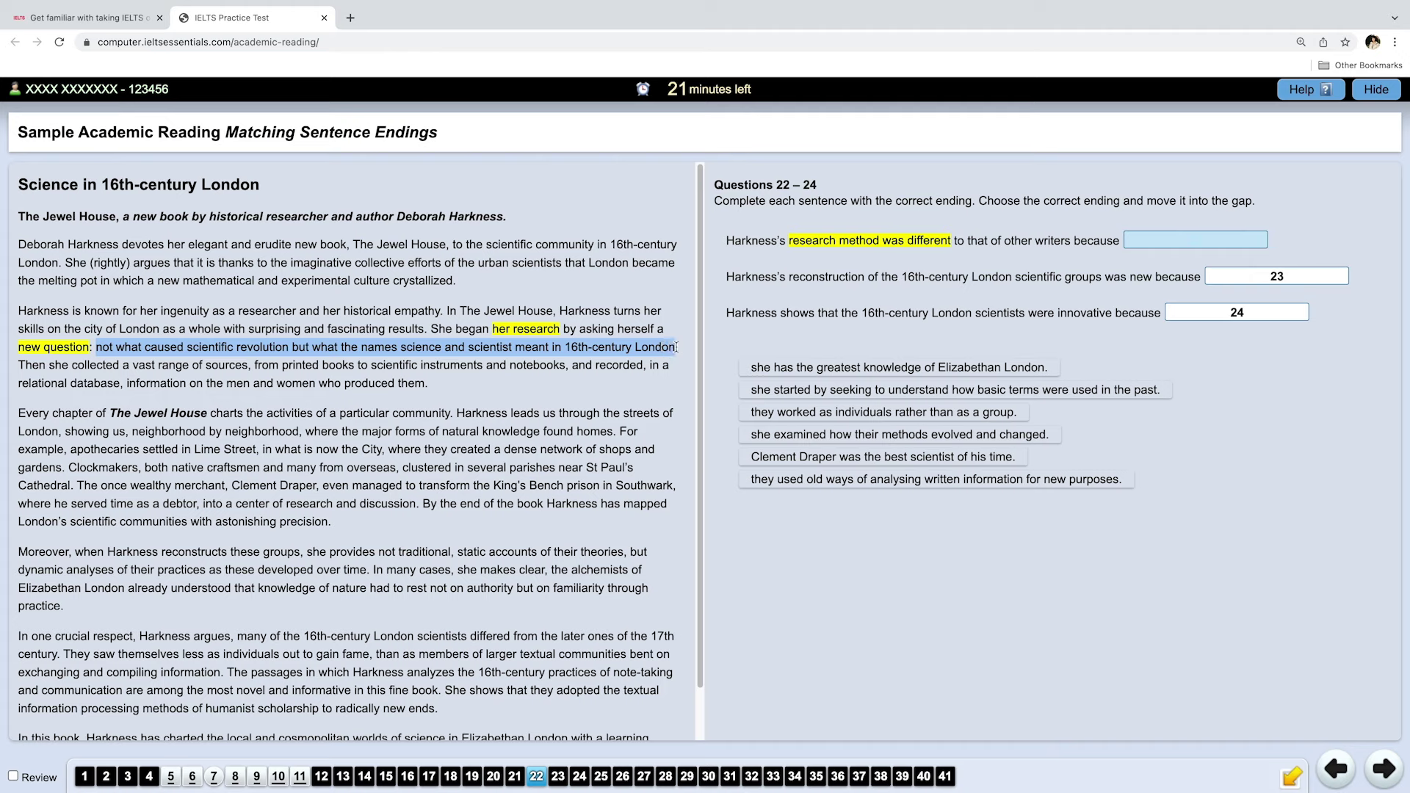
{"action": "left_click", "coordinate": [371, 349]}
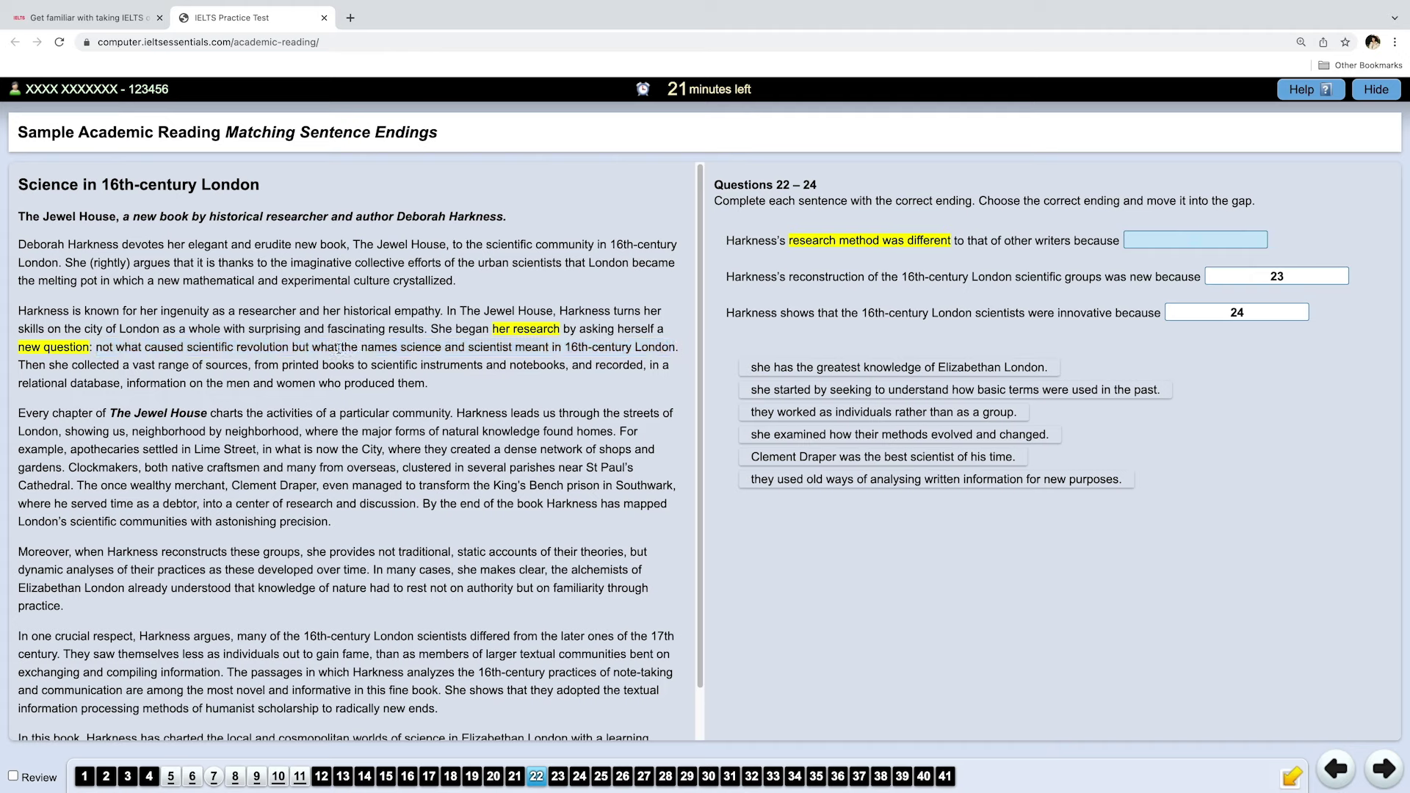
{"action": "left_click_drag", "start_coordinate": [338, 349], "coordinate": [490, 346]}
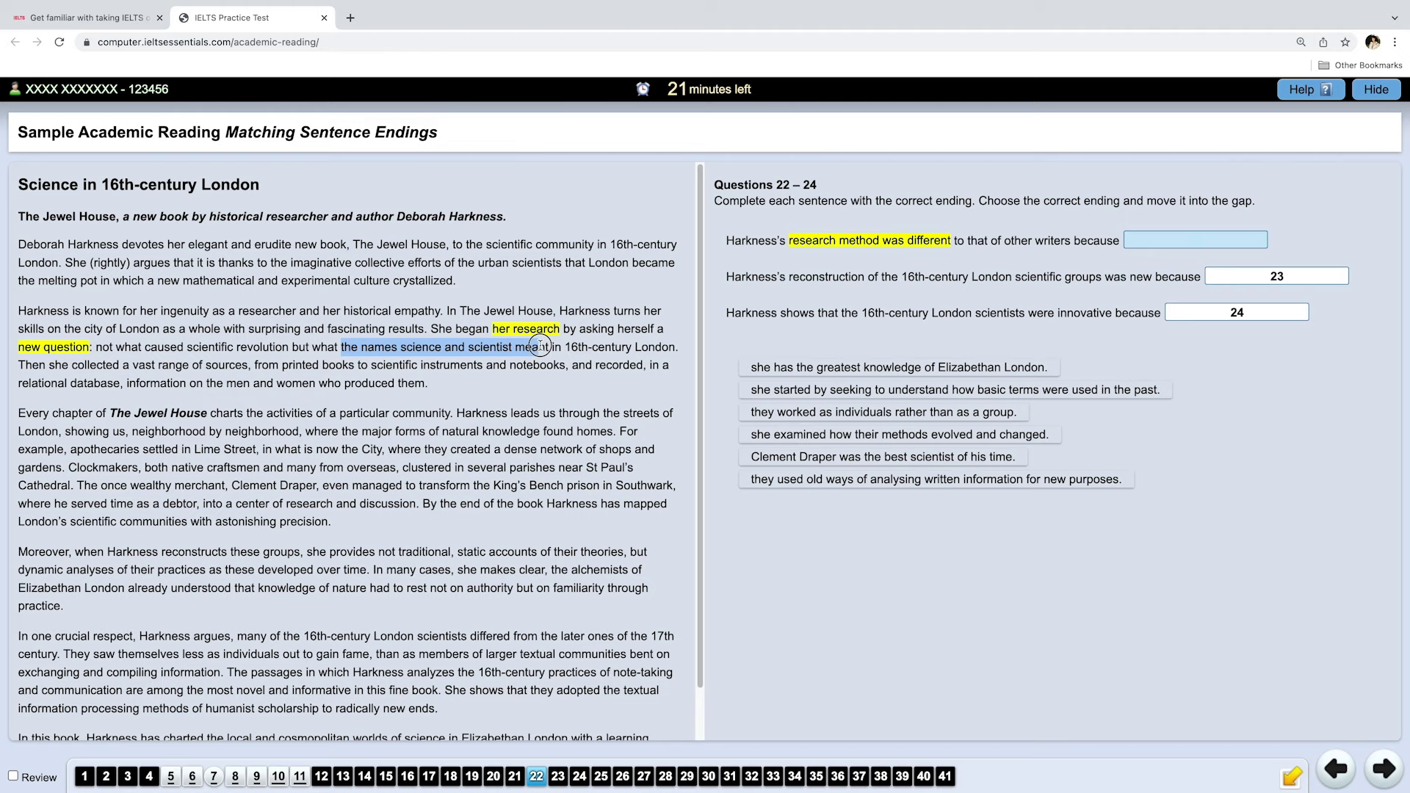
{"action": "left_click_drag", "start_coordinate": [540, 346], "coordinate": [548, 346]}
{"action": "right_click", "coordinate": [547, 346]}
{"action": "left_click", "coordinate": [562, 354]}
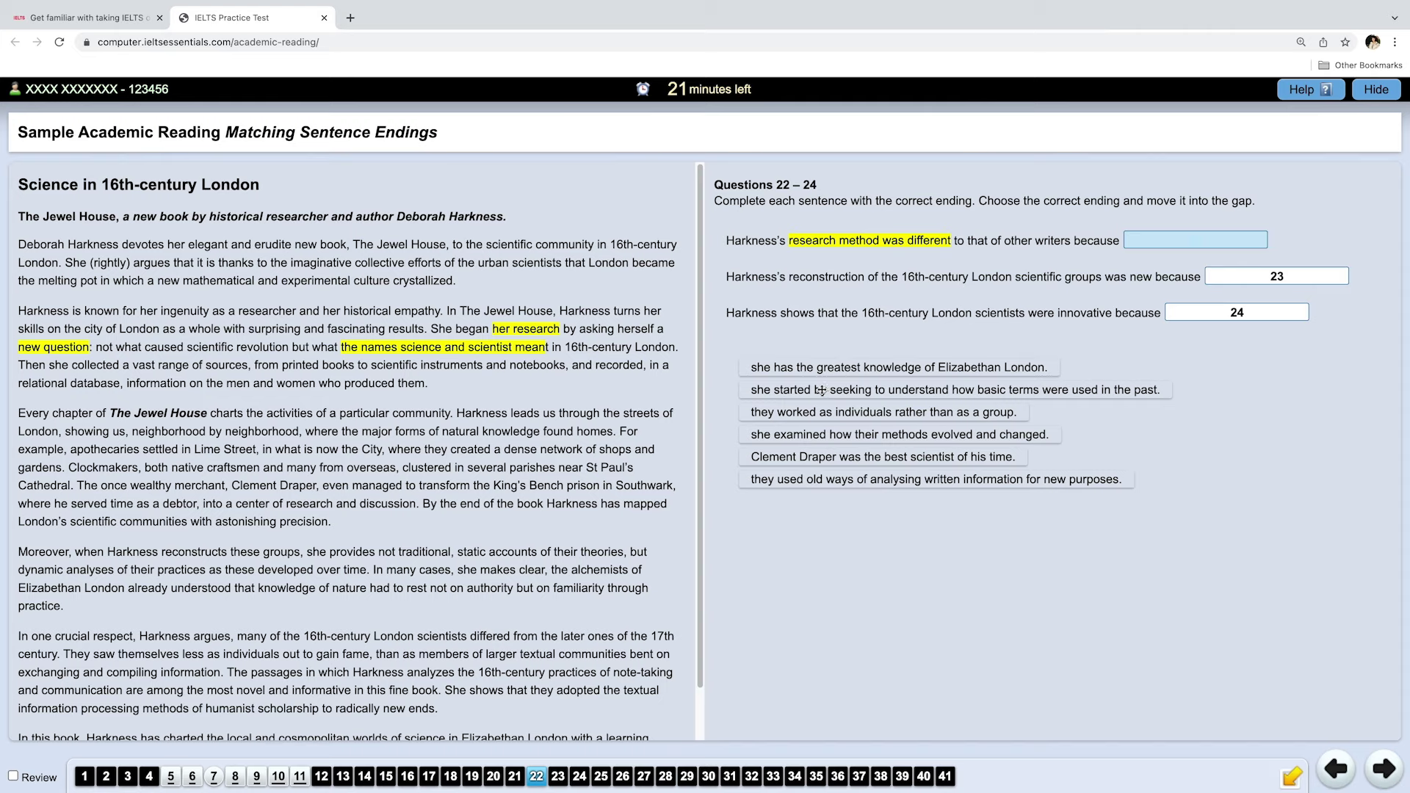
Place the 'she started by seeking to understand basic terms' ending into the question 22 gap
{"action": "left_click_drag", "start_coordinate": [820, 389], "coordinate": [1134, 236]}
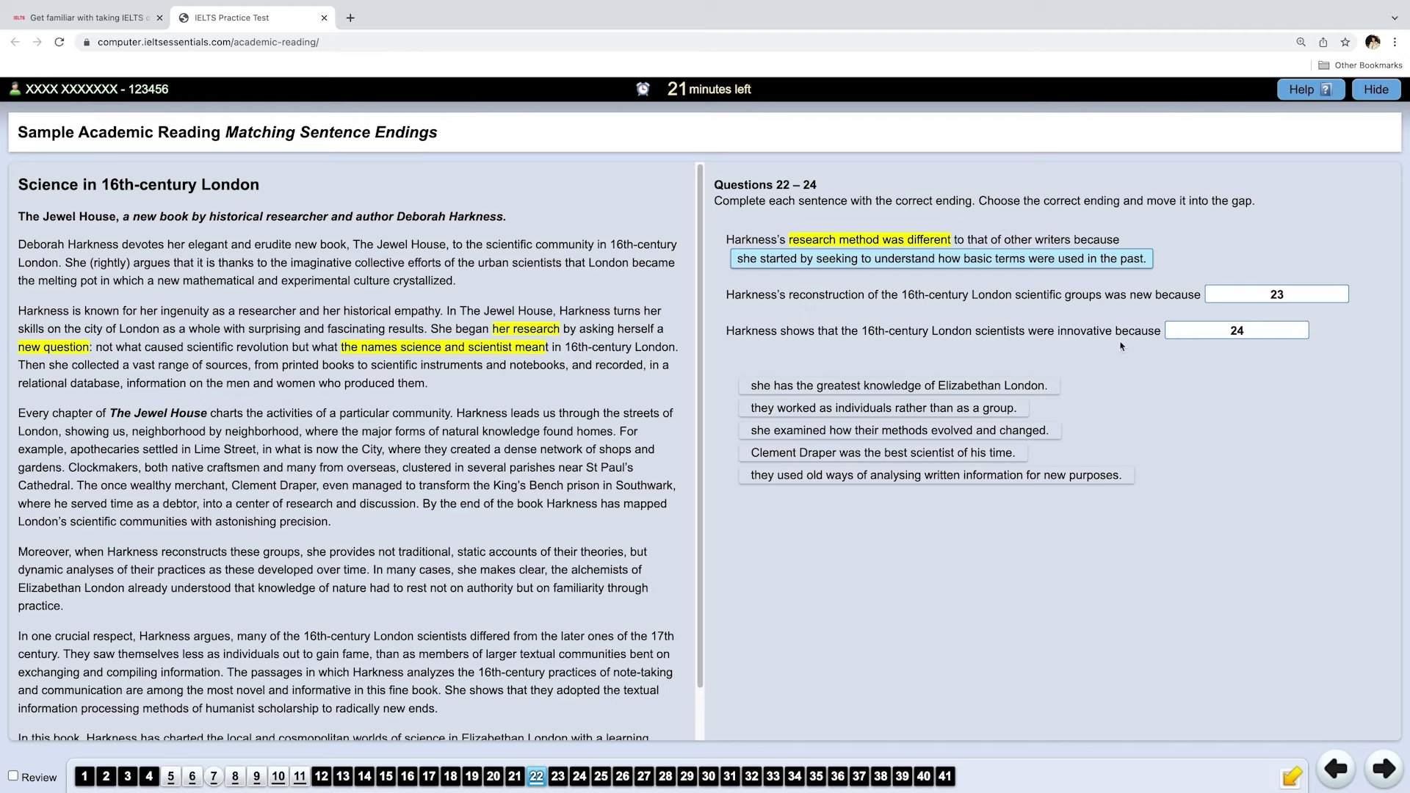
{"action": "left_click_drag", "start_coordinate": [955, 258], "coordinate": [873, 352]}
{"action": "left_click_drag", "start_coordinate": [875, 260], "coordinate": [1142, 239]}
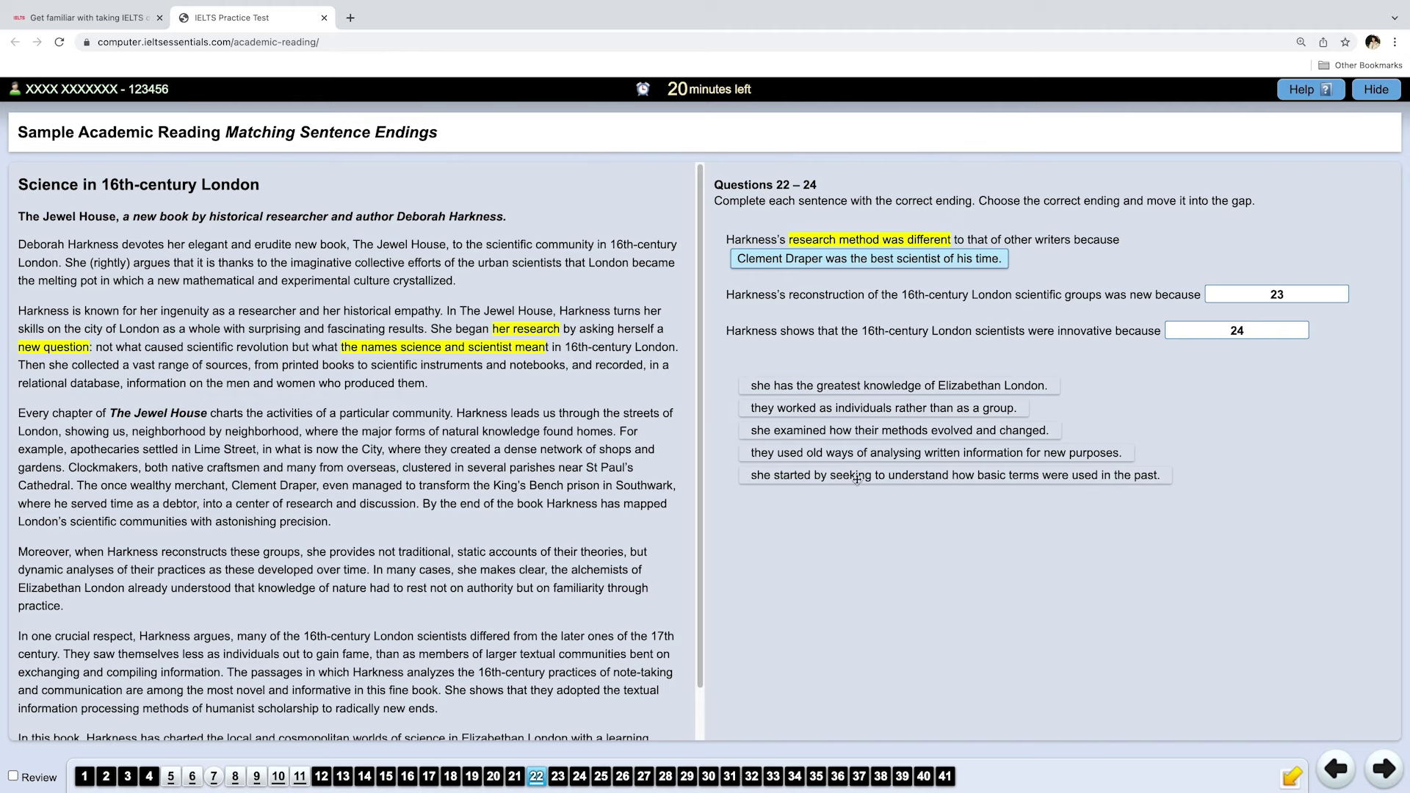
{"action": "left_click_drag", "start_coordinate": [846, 476], "coordinate": [781, 254]}
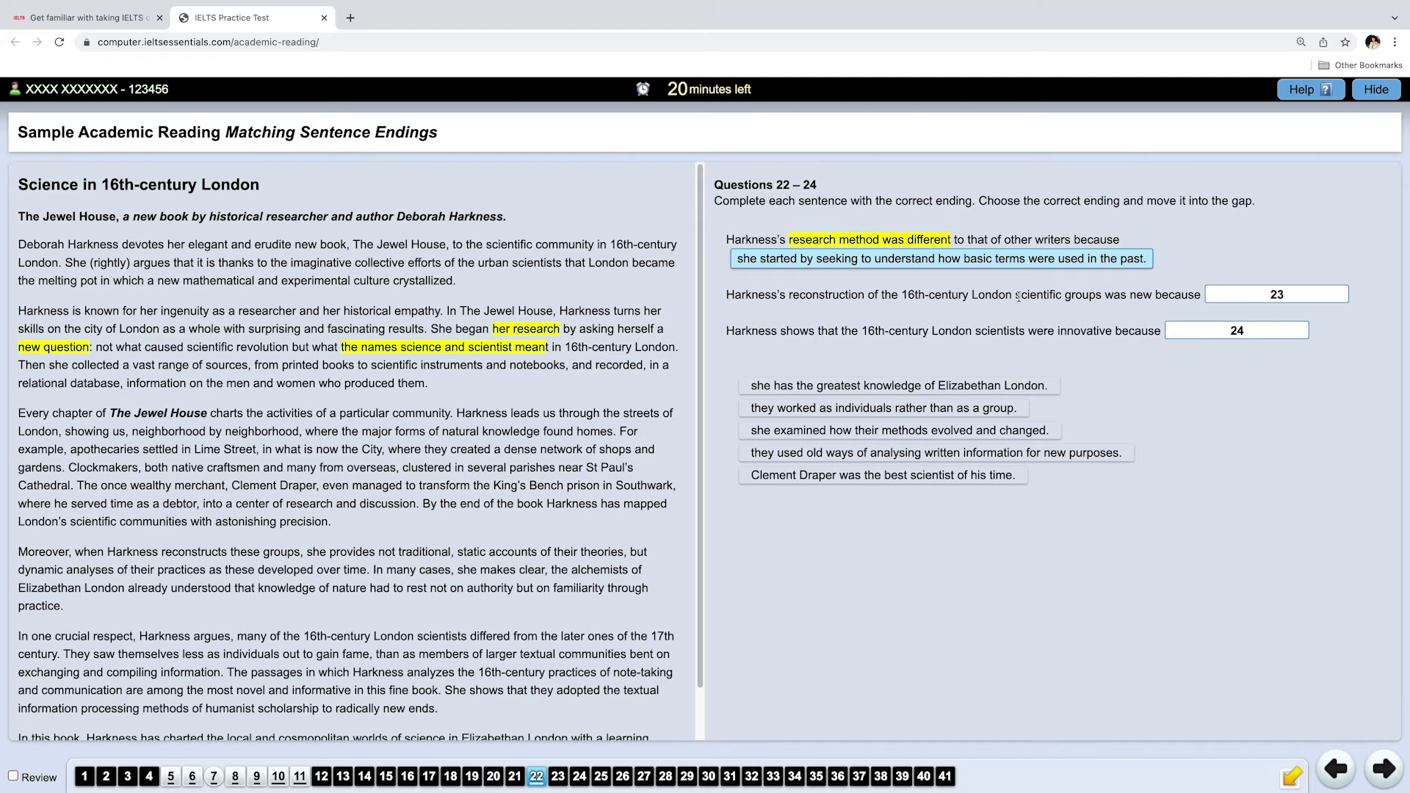
Highlight 'scientific groups' and 'reconstruction' yellow in question 23, then select 'particular community' in the passage
{"action": "left_click_drag", "start_coordinate": [1015, 296], "coordinate": [1090, 295]}
{"action": "right_click", "coordinate": [1091, 295]}
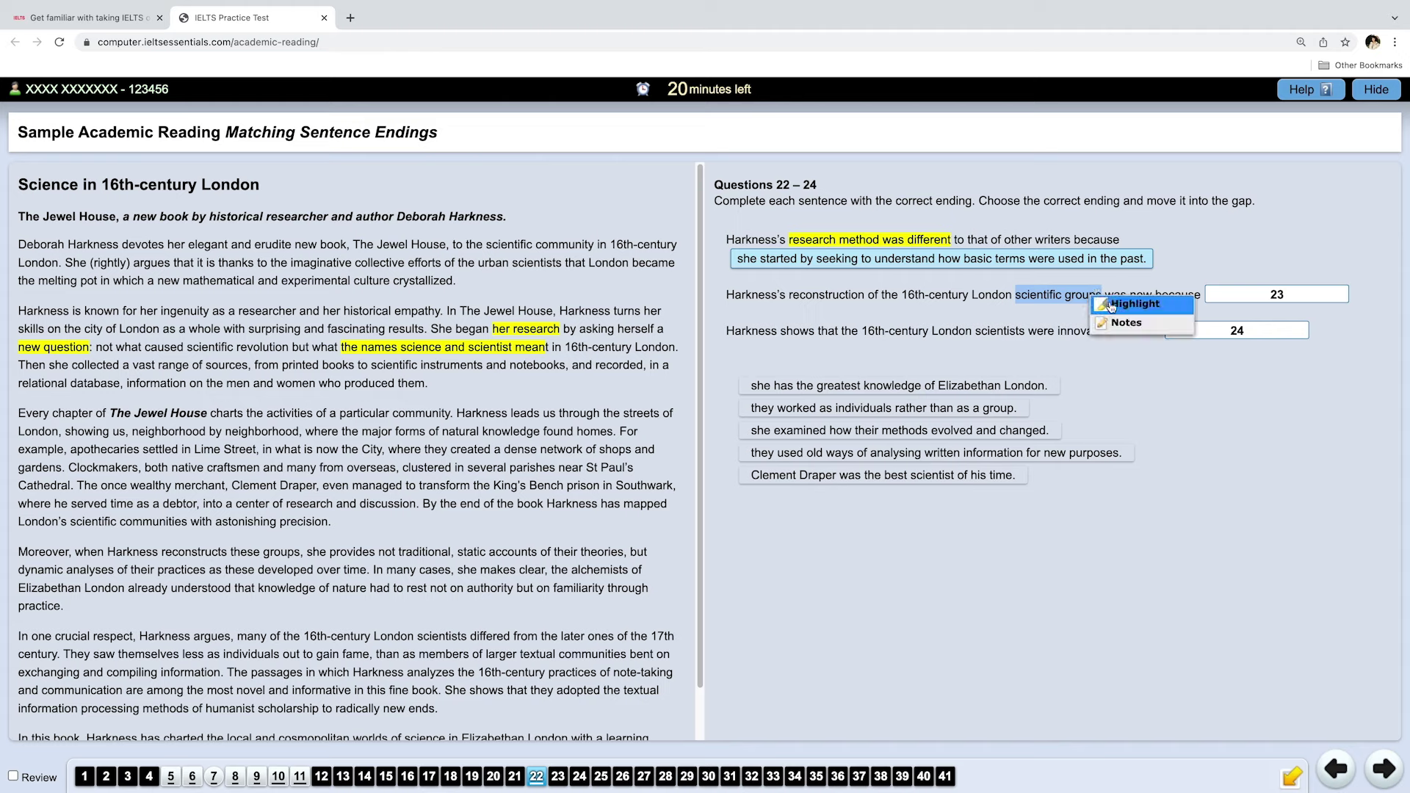
{"action": "left_click", "coordinate": [1121, 305]}
{"action": "left_click_drag", "start_coordinate": [788, 296], "coordinate": [851, 296]}
{"action": "right_click", "coordinate": [851, 296]}
{"action": "left_click", "coordinate": [878, 302]}
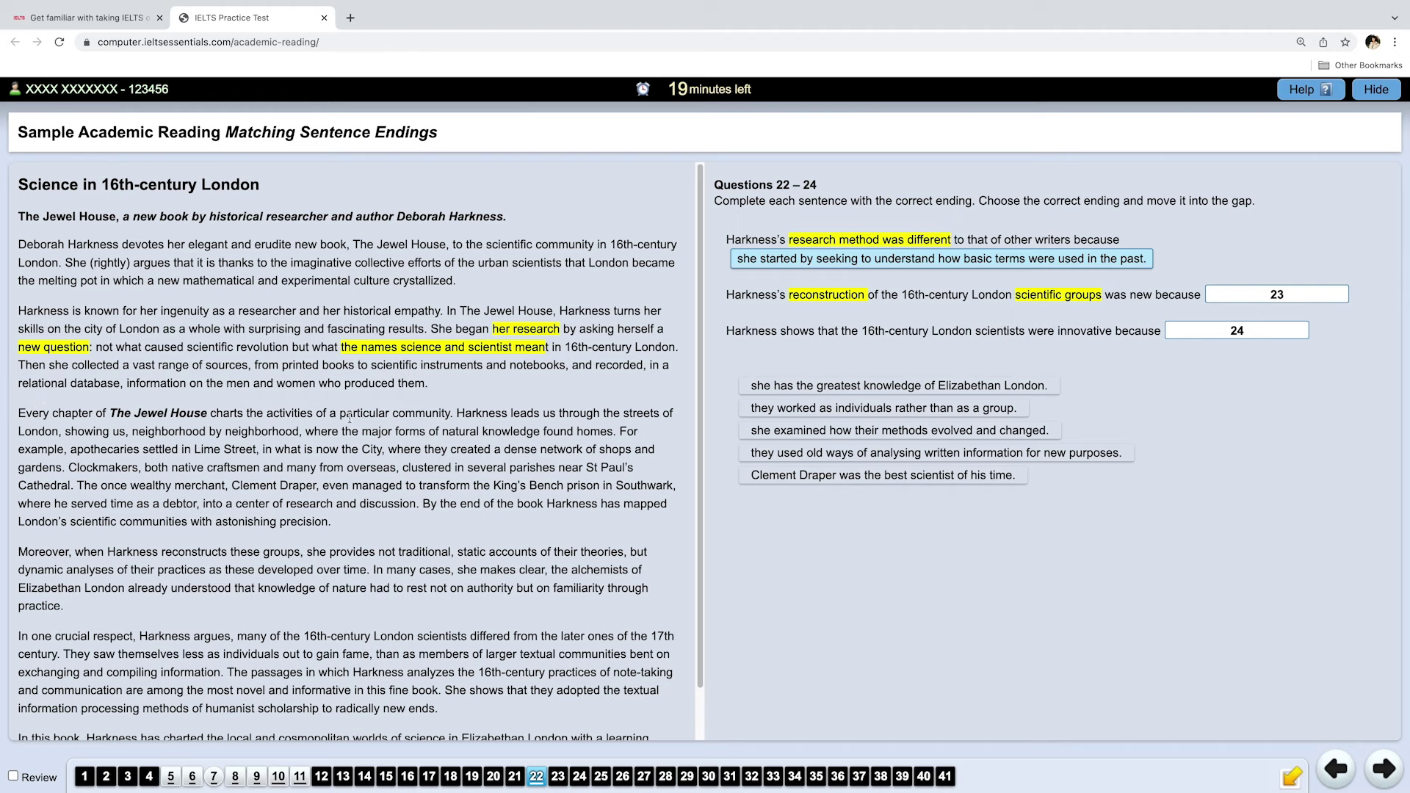
{"action": "left_click_drag", "start_coordinate": [340, 413], "coordinate": [444, 413]}
Highlight 'particular community' yellow in the passage and skim the rest of the paragraph
{"action": "right_click", "coordinate": [446, 414]}
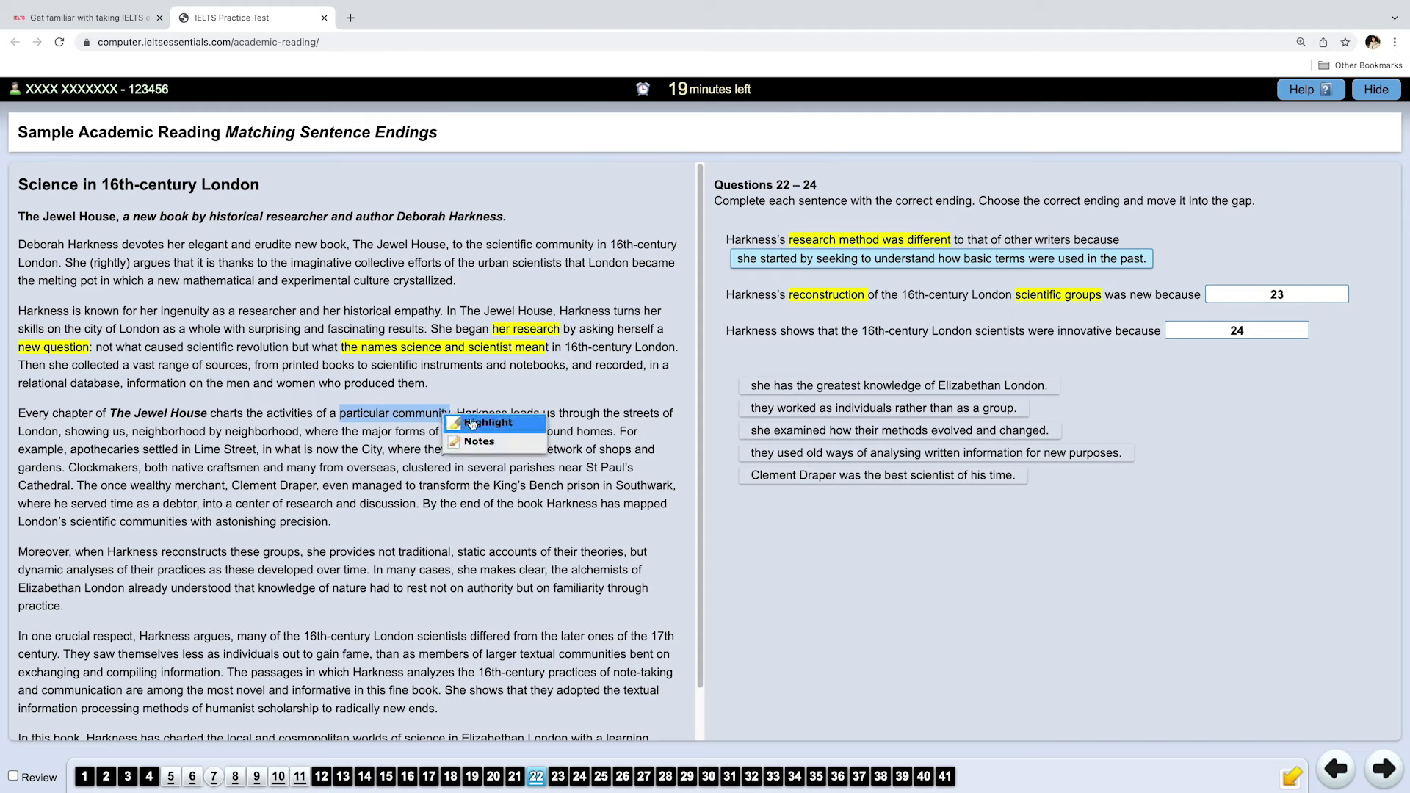
{"action": "left_click", "coordinate": [470, 417]}
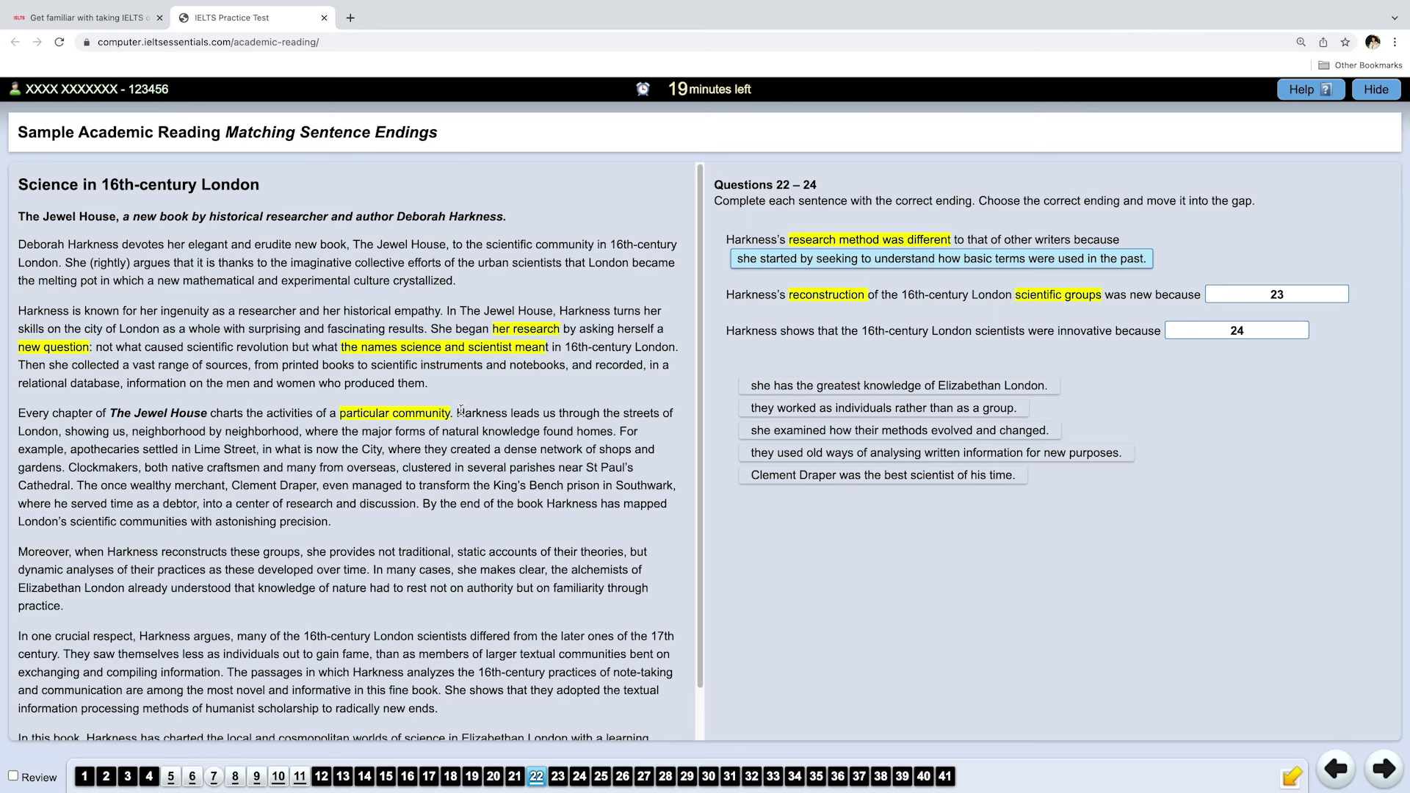
{"action": "left_click_drag", "start_coordinate": [459, 410], "coordinate": [349, 529]}
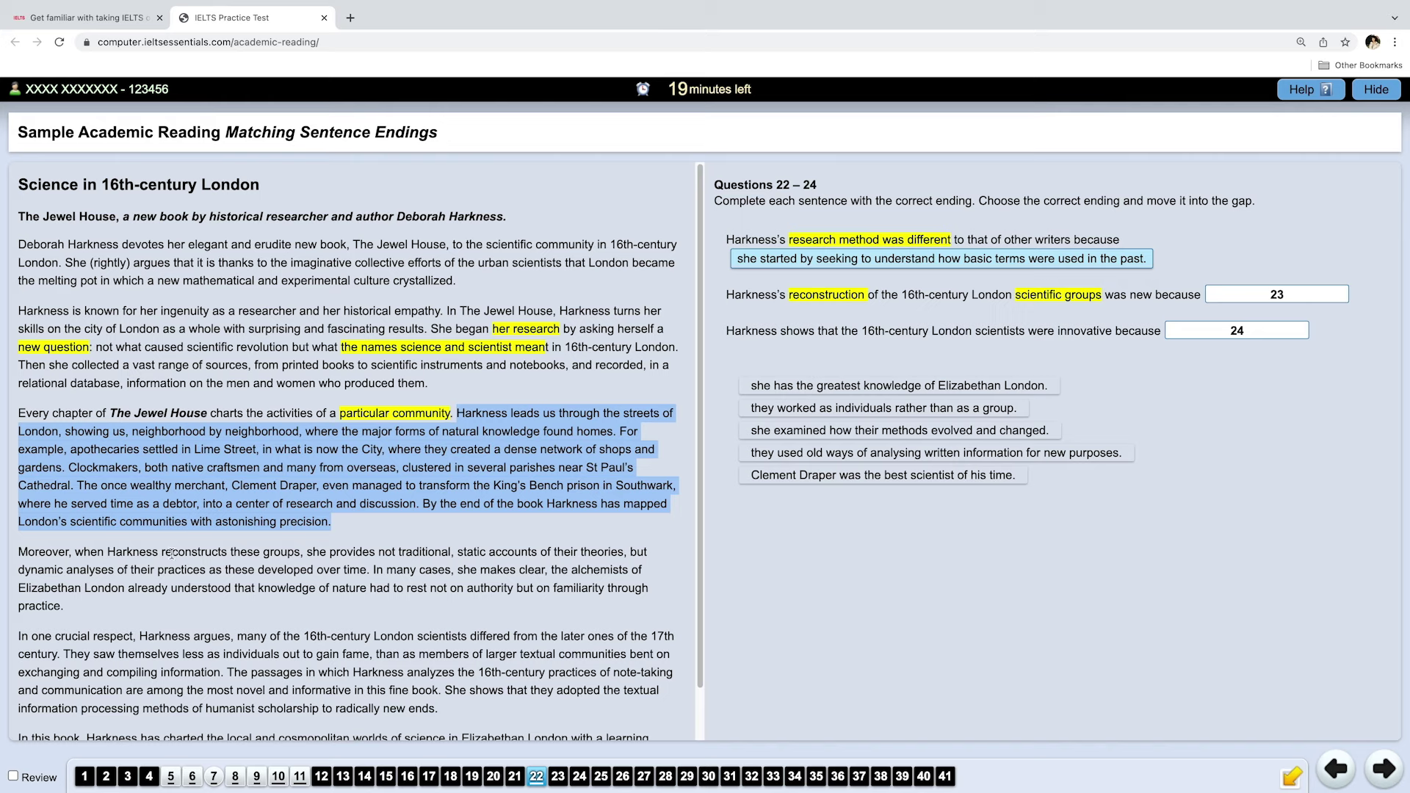
{"action": "left_click", "coordinate": [40, 551]}
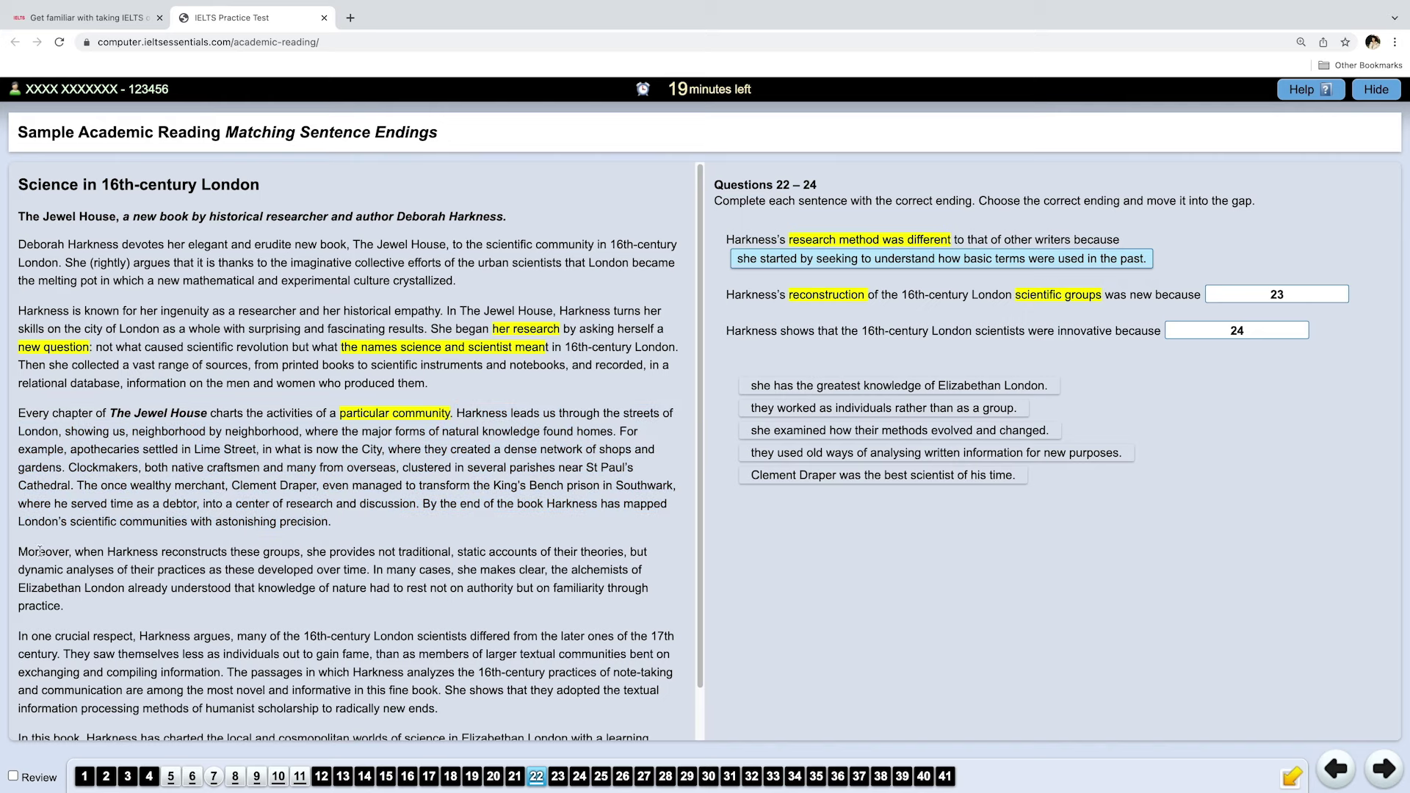
Highlight 'reconstructs these groups' yellow and mark the clause about dynamic analyses of practices
{"action": "left_click_drag", "start_coordinate": [162, 551], "coordinate": [301, 552]}
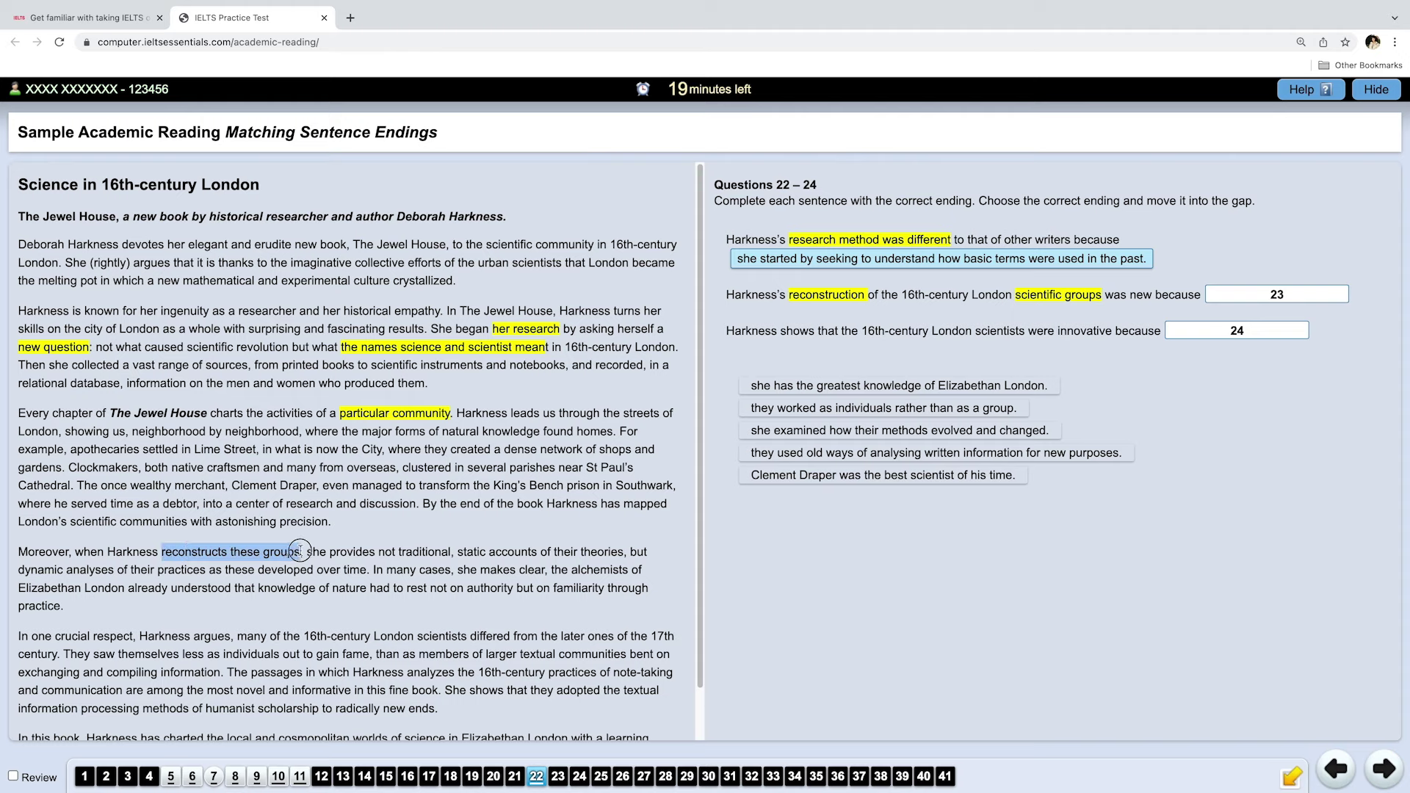
{"action": "right_click", "coordinate": [235, 554]}
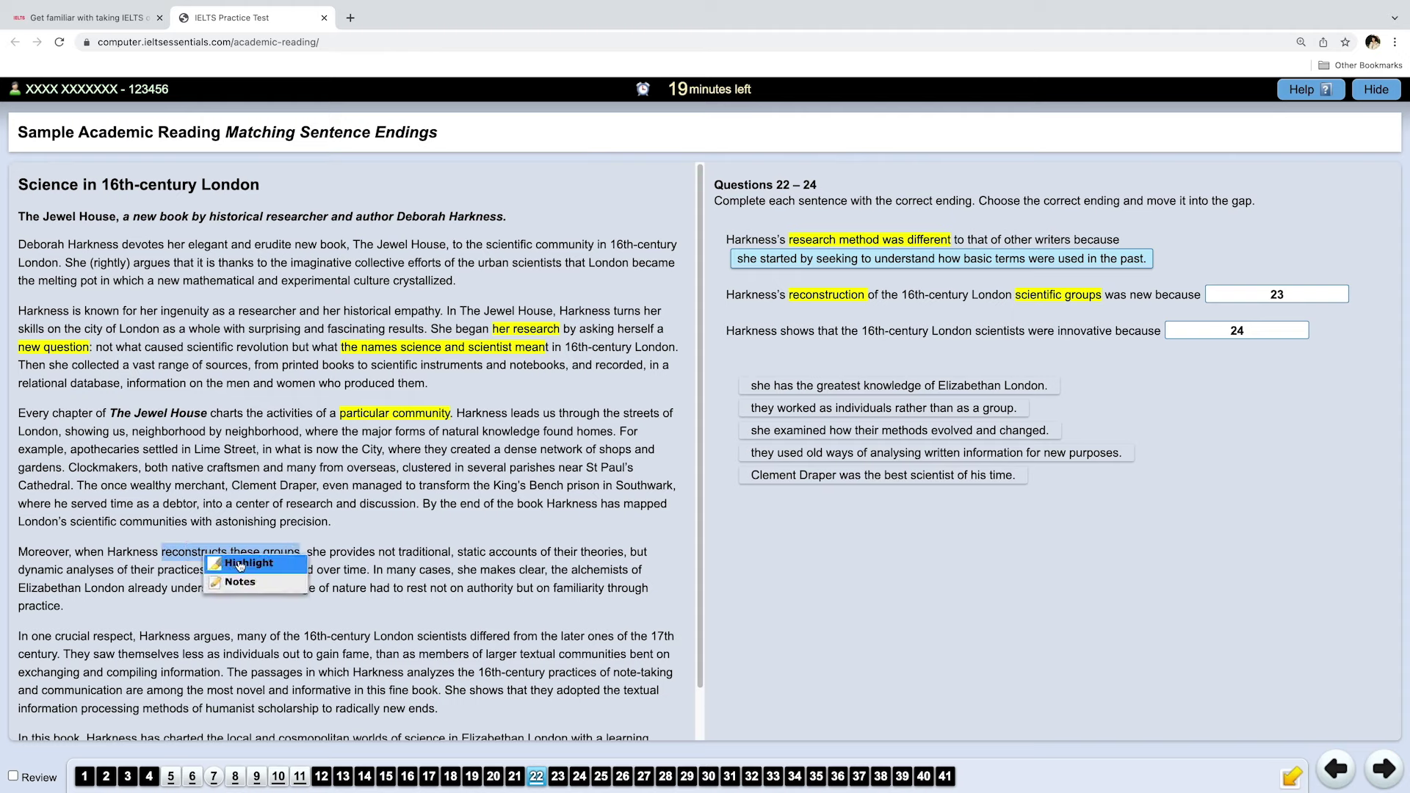
{"action": "left_click", "coordinate": [240, 561]}
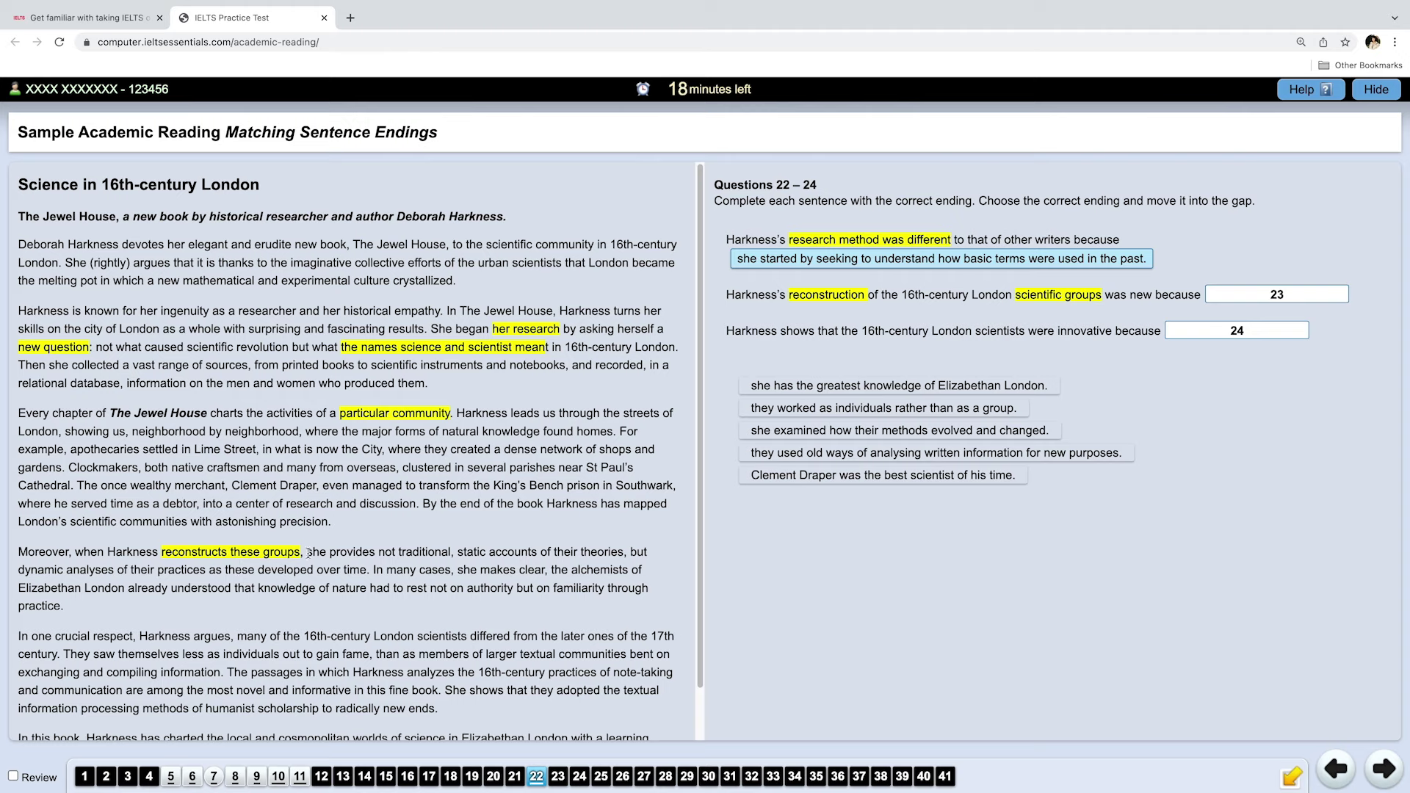
{"action": "left_click_drag", "start_coordinate": [307, 553], "coordinate": [369, 574]}
{"action": "scroll", "coordinate": [467, 569], "scroll_direction": "down", "scroll_amount": 1}
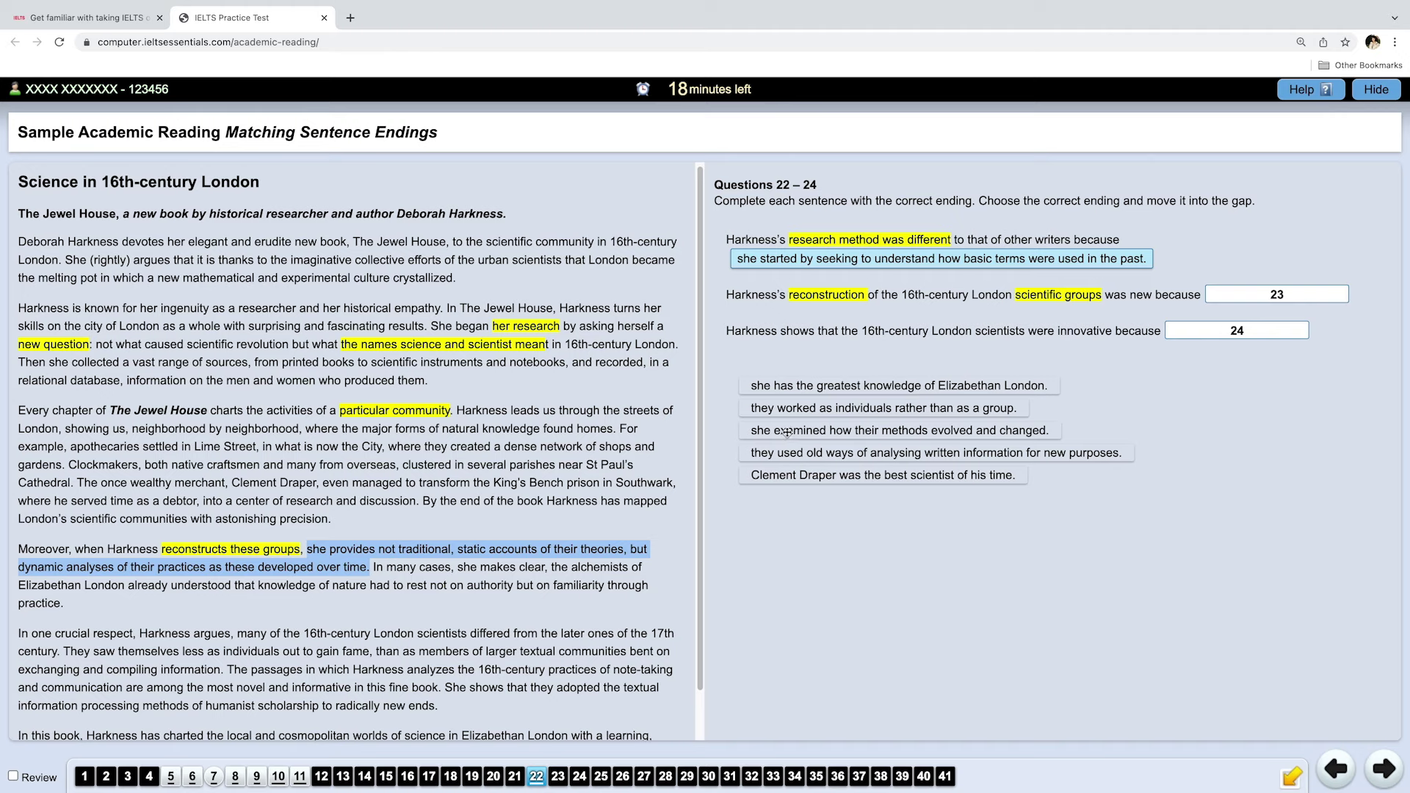
Fill gap 23 with 'she examined how their methods evolved and changed.' and reread the sentence
{"action": "left_click_drag", "start_coordinate": [784, 432], "coordinate": [1252, 290]}
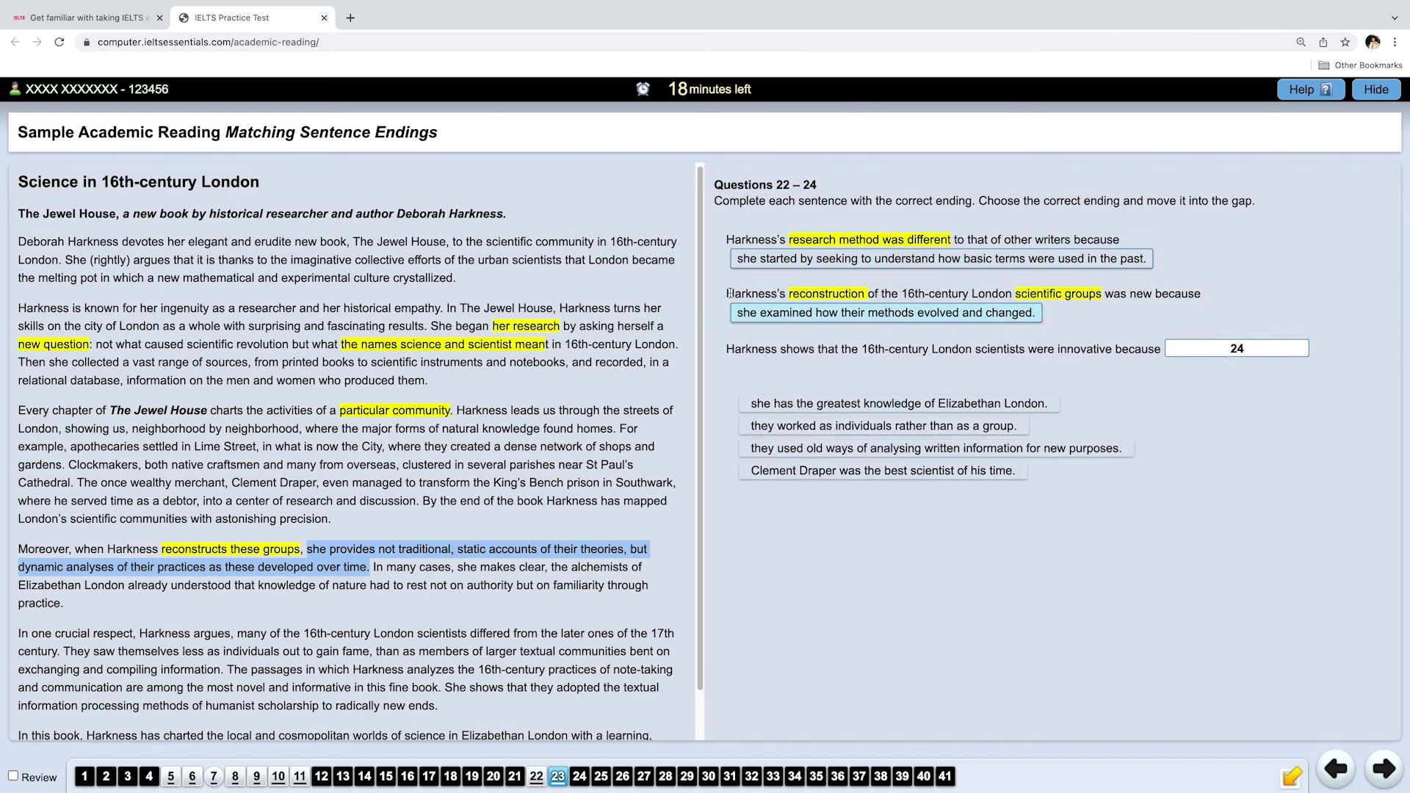
{"action": "left_click_drag", "start_coordinate": [729, 293], "coordinate": [1078, 320]}
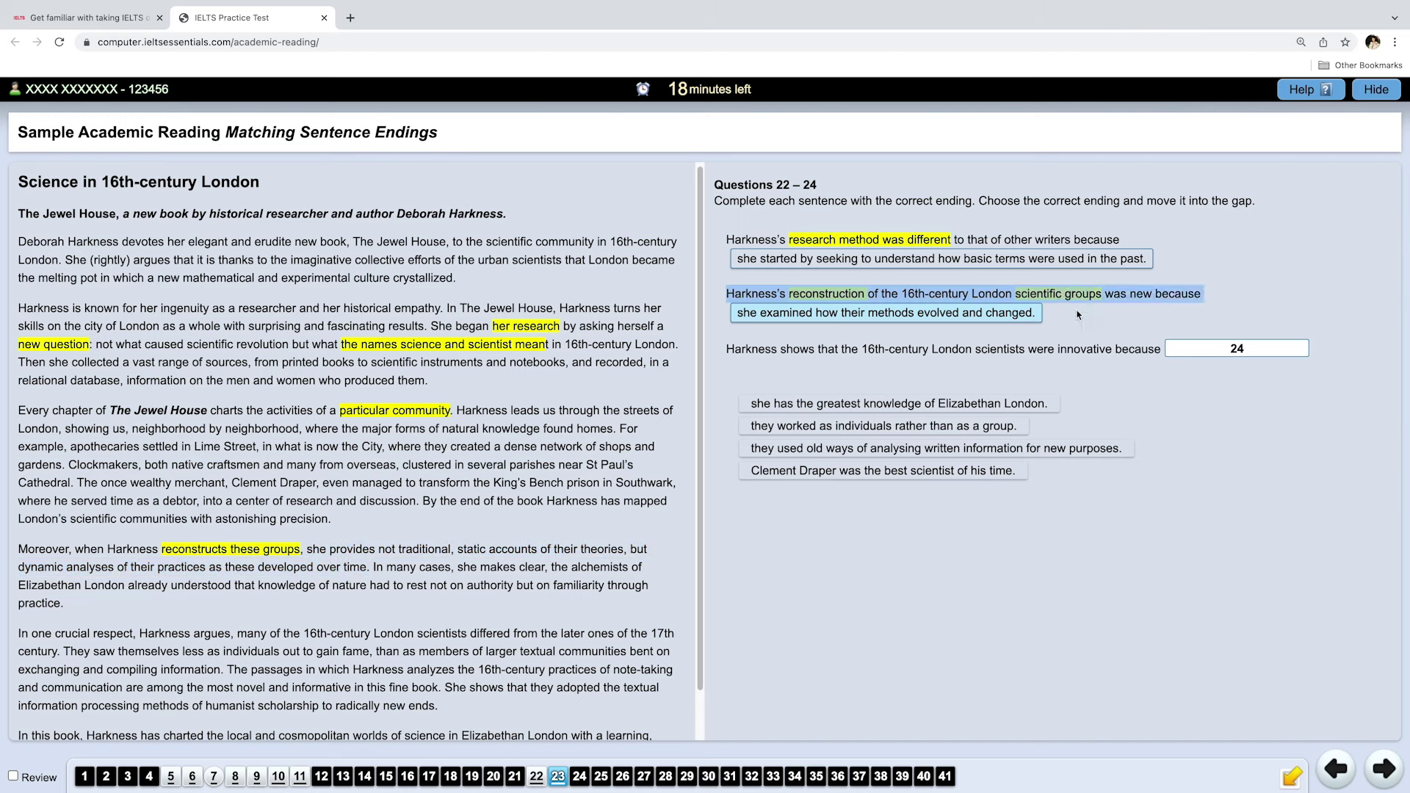
{"action": "left_click", "coordinate": [1028, 351]}
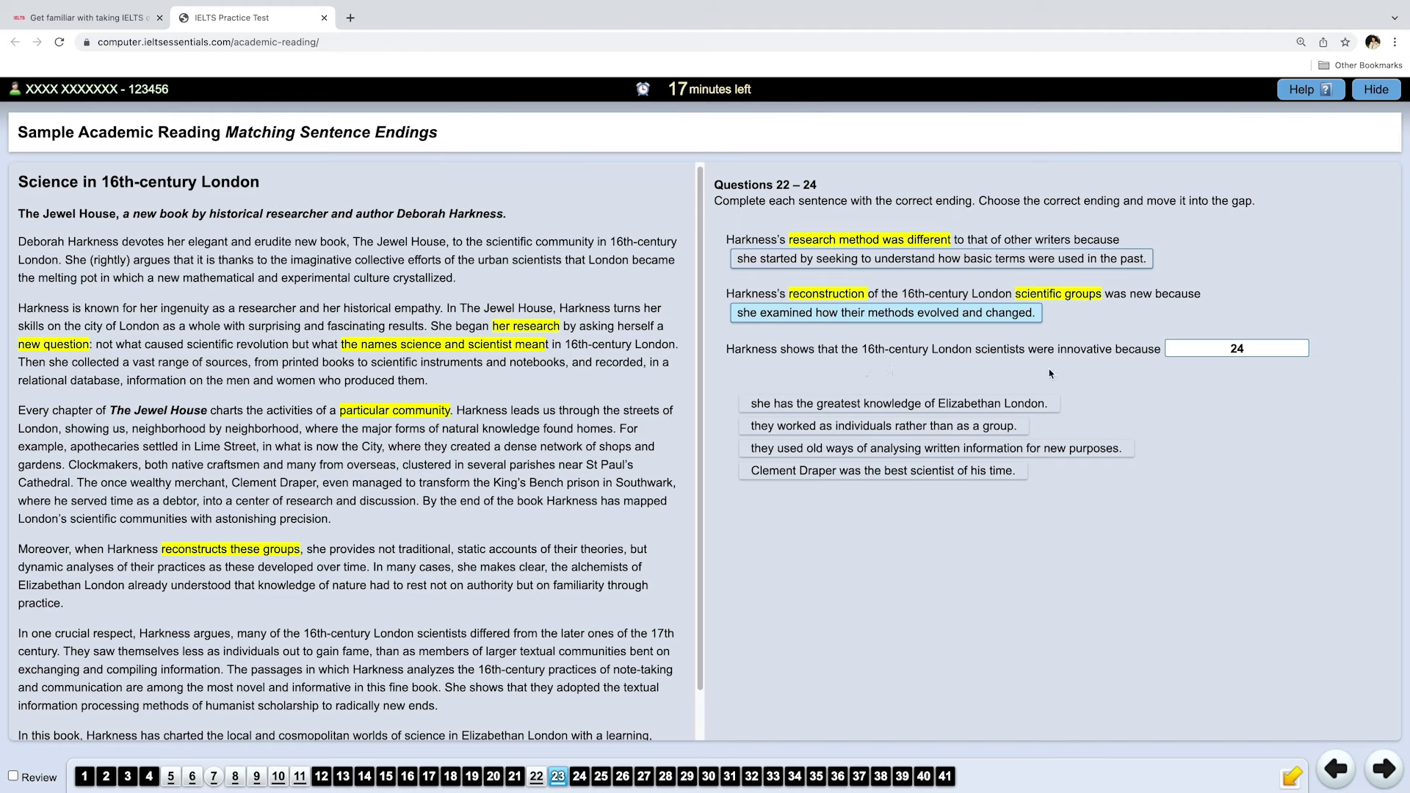
Highlight 'London scientists' and 'were innovative' yellow in the question 24 sentence
{"action": "left_click_drag", "start_coordinate": [932, 351], "coordinate": [1006, 351]}
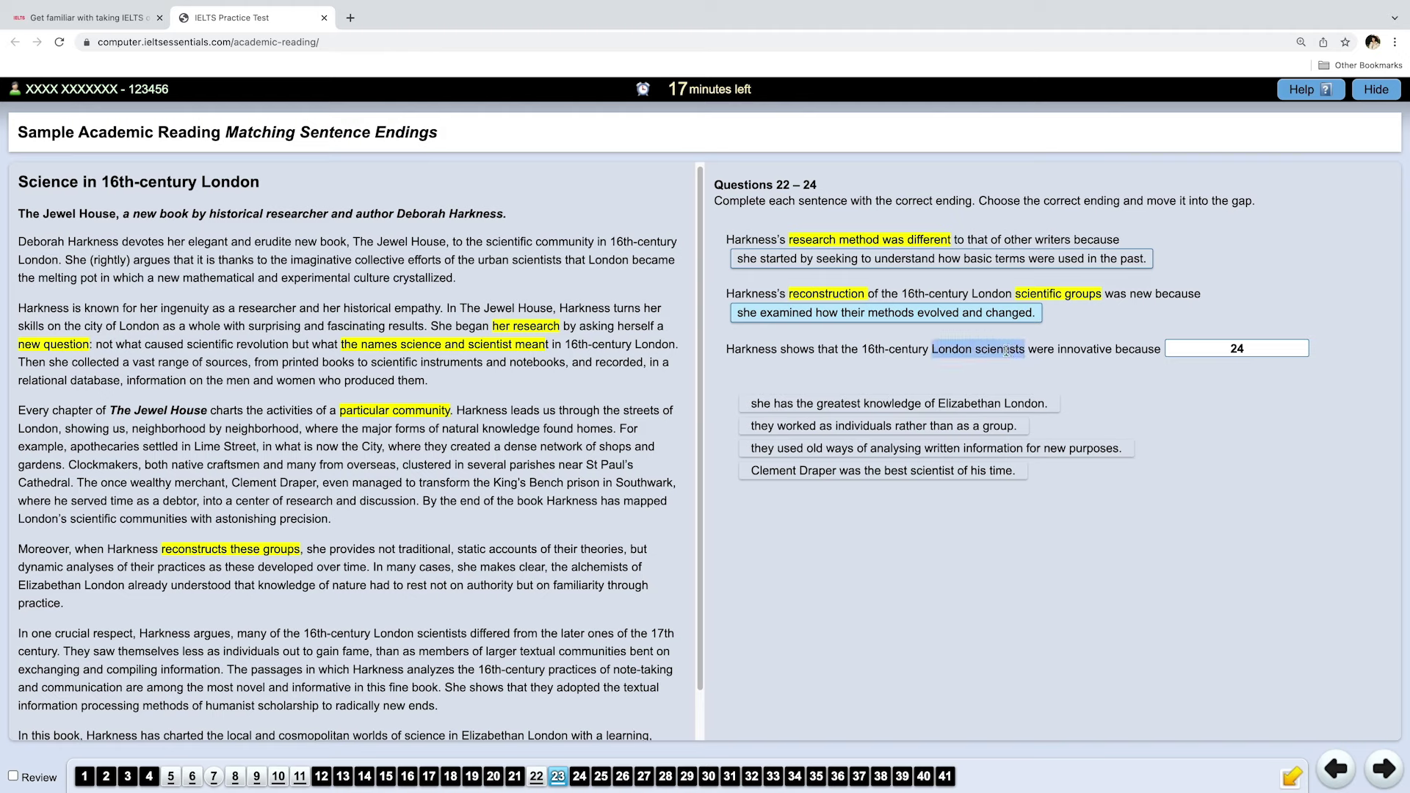
{"action": "right_click", "coordinate": [1005, 351]}
{"action": "left_click", "coordinate": [1031, 360]}
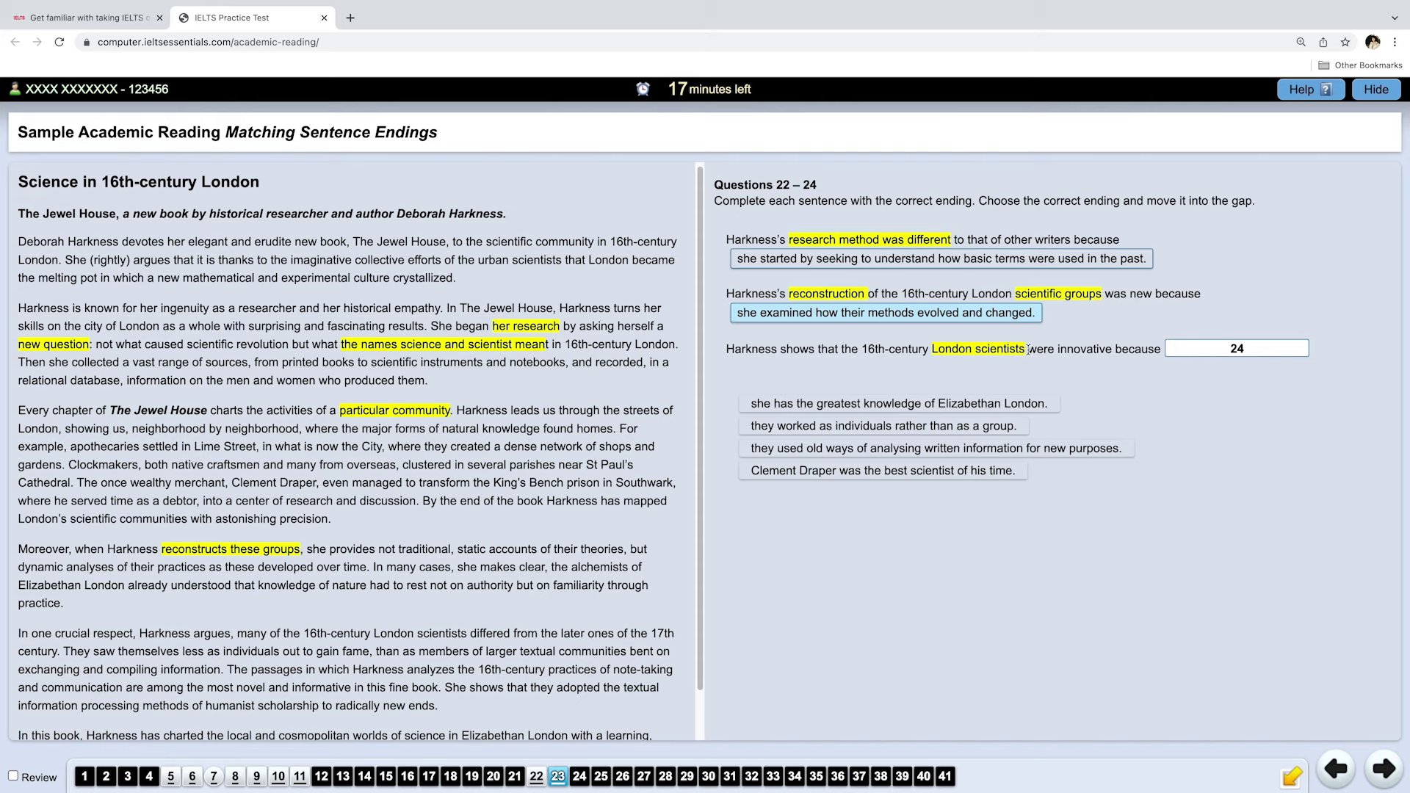
{"action": "left_click_drag", "start_coordinate": [1027, 350], "coordinate": [1070, 351]}
{"action": "right_click", "coordinate": [1070, 351]}
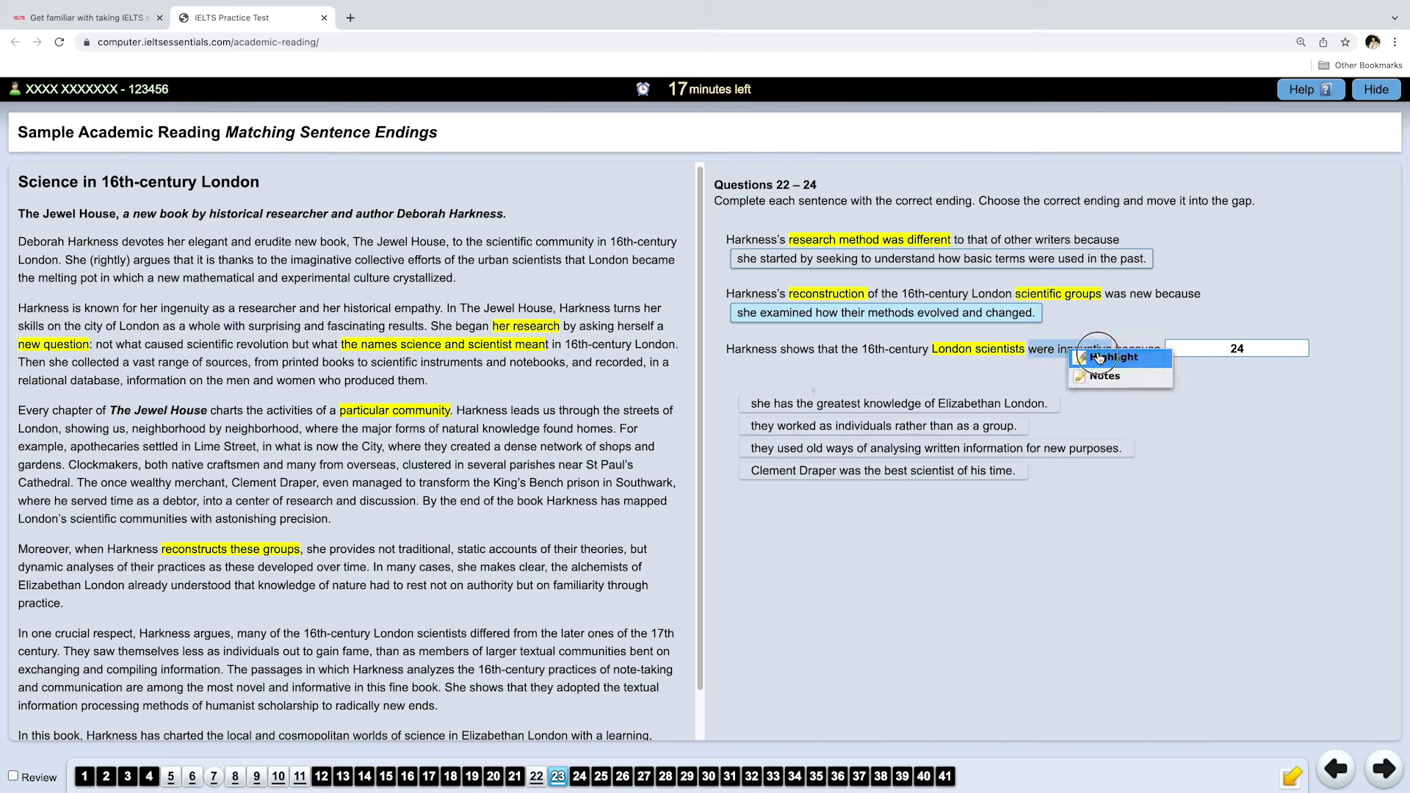
{"action": "left_click", "coordinate": [1099, 358]}
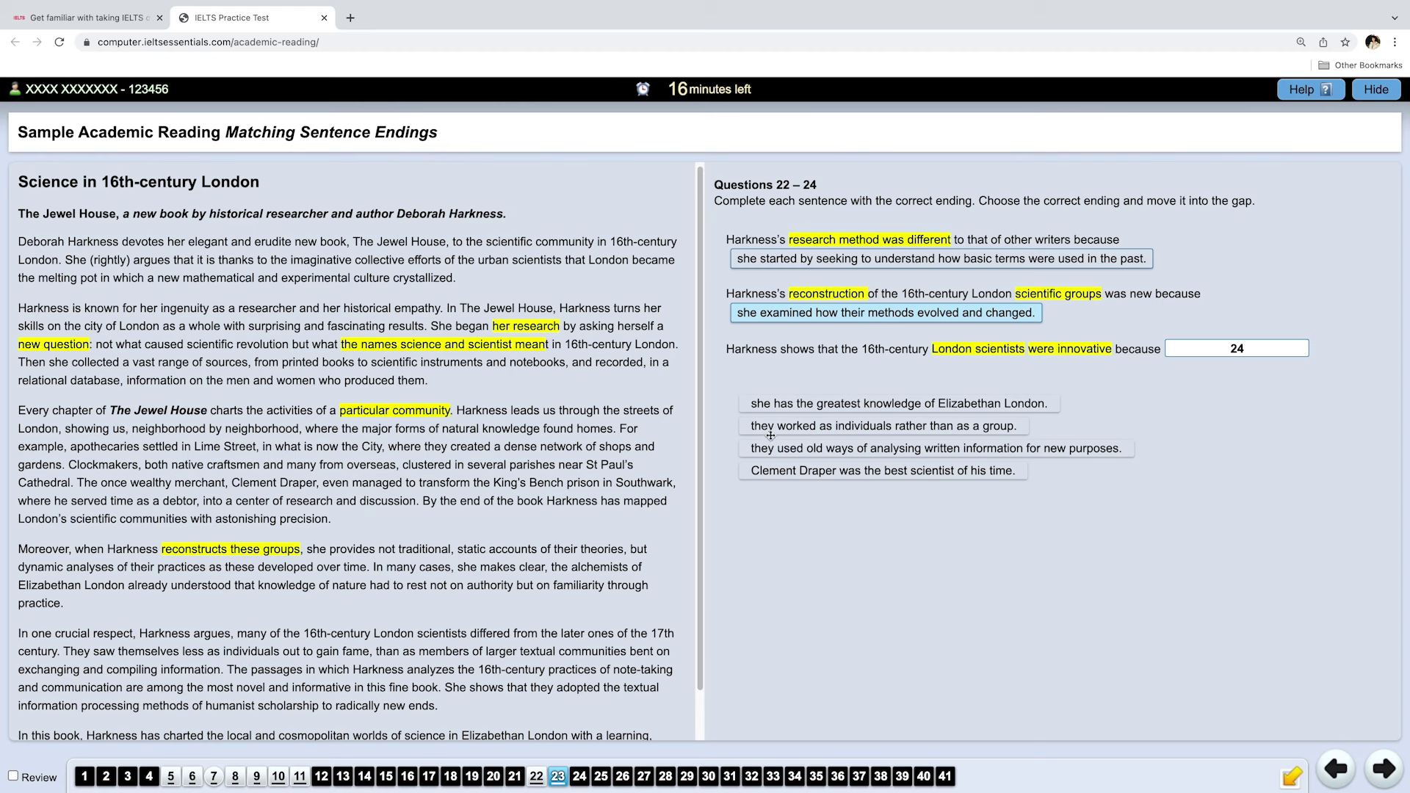
Highlight yellow the passage sentence 'They saw themselves less as individuals… larger textual communities'
{"action": "scroll", "coordinate": [574, 486], "scroll_direction": "down", "scroll_amount": 1}
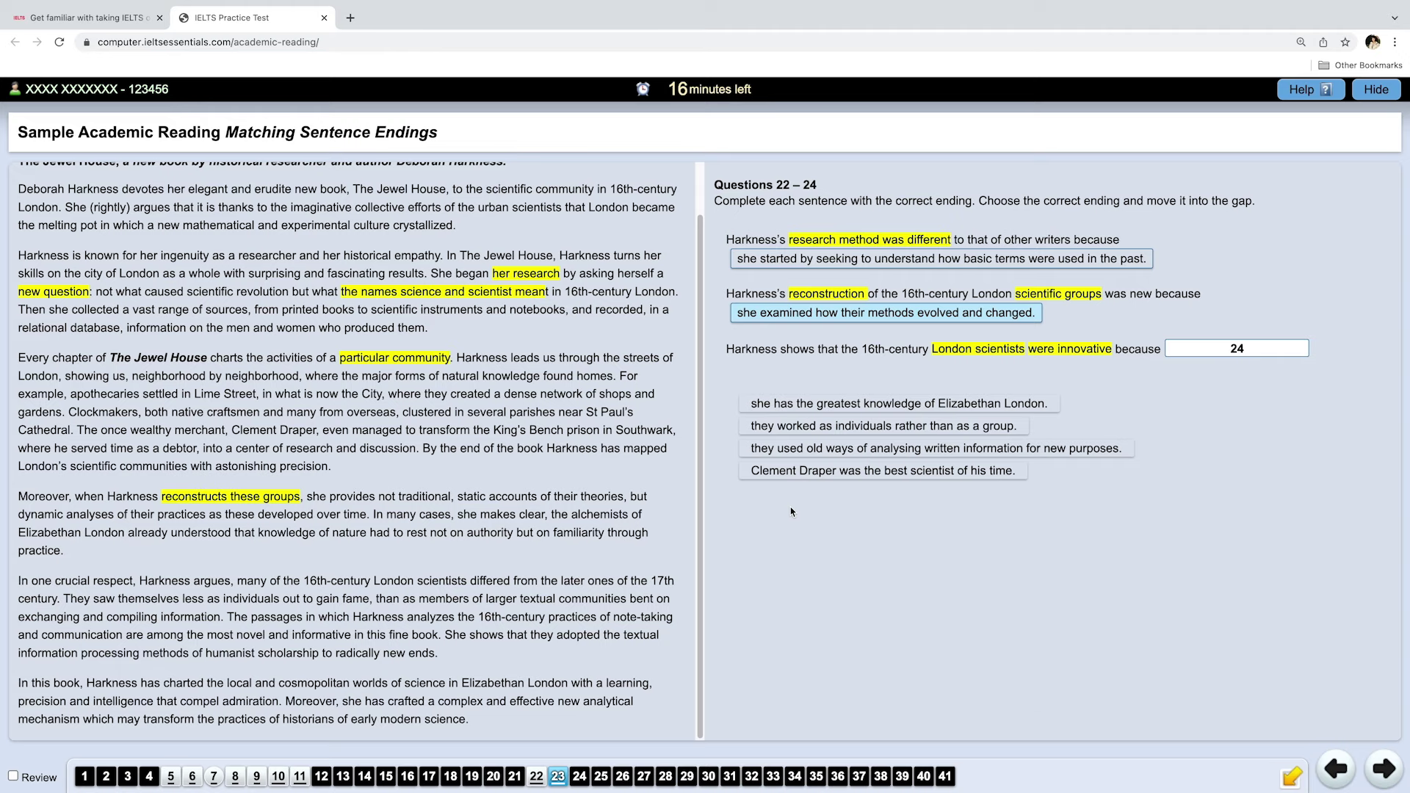
{"action": "left_click_drag", "start_coordinate": [139, 580], "coordinate": [66, 598]}
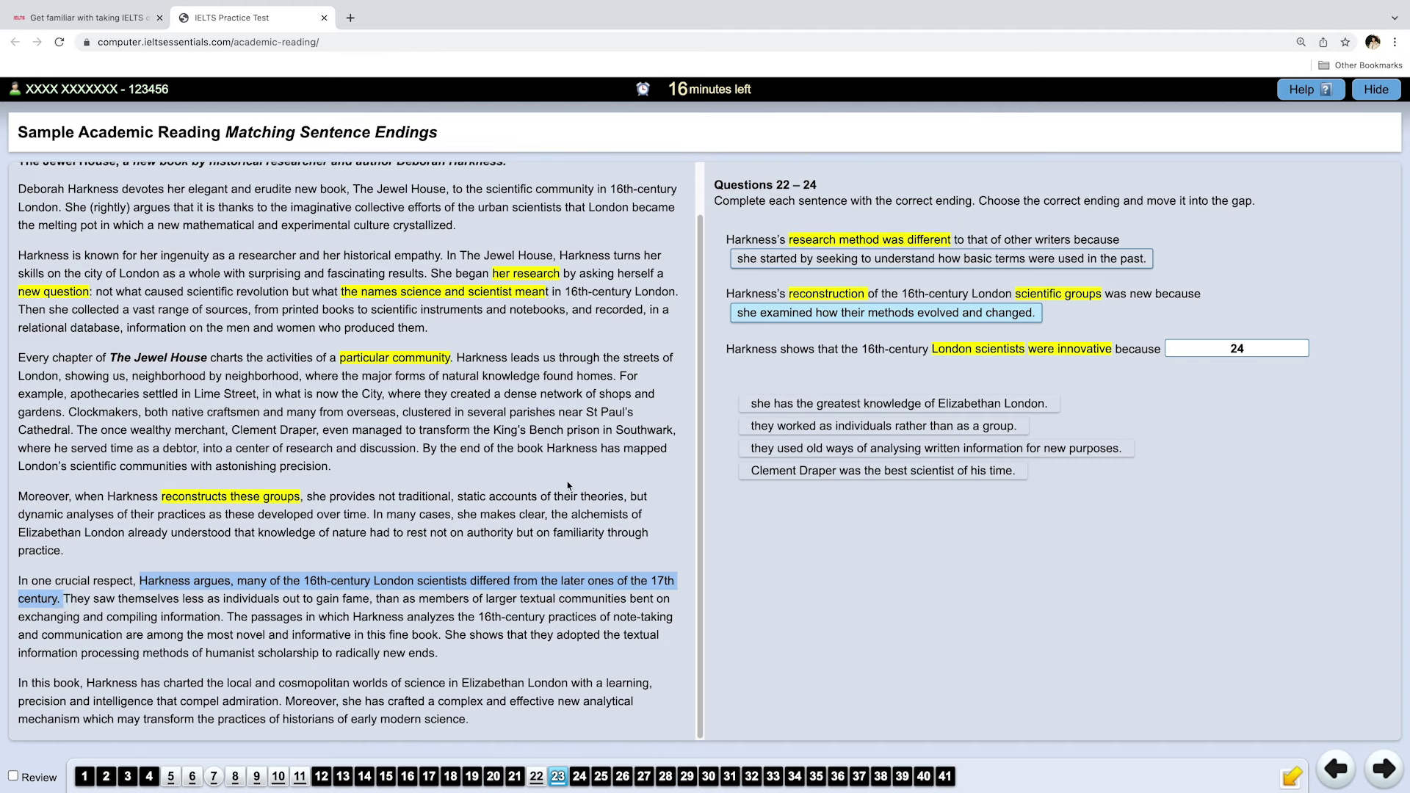
{"action": "left_click_drag", "start_coordinate": [64, 599], "coordinate": [633, 600]}
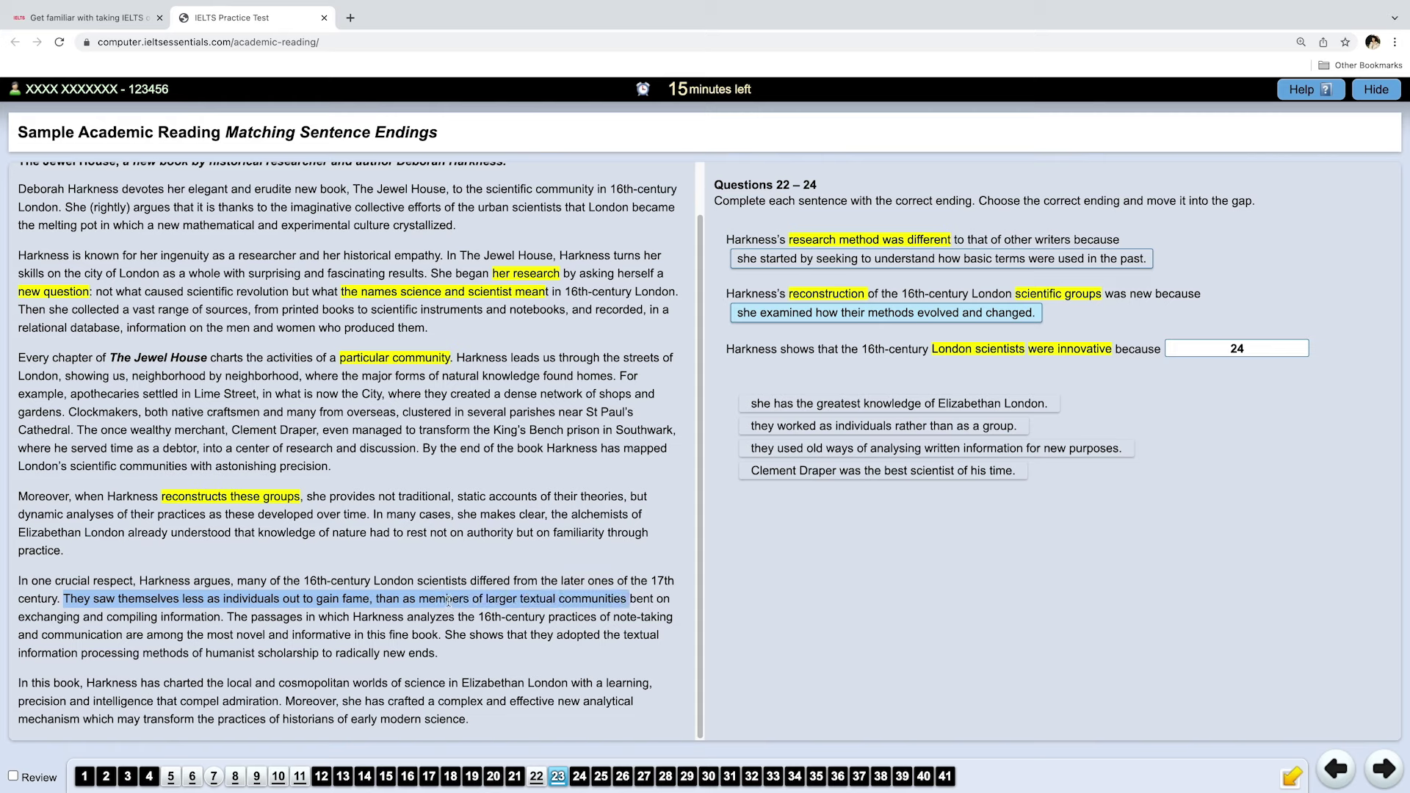
{"action": "right_click", "coordinate": [224, 599]}
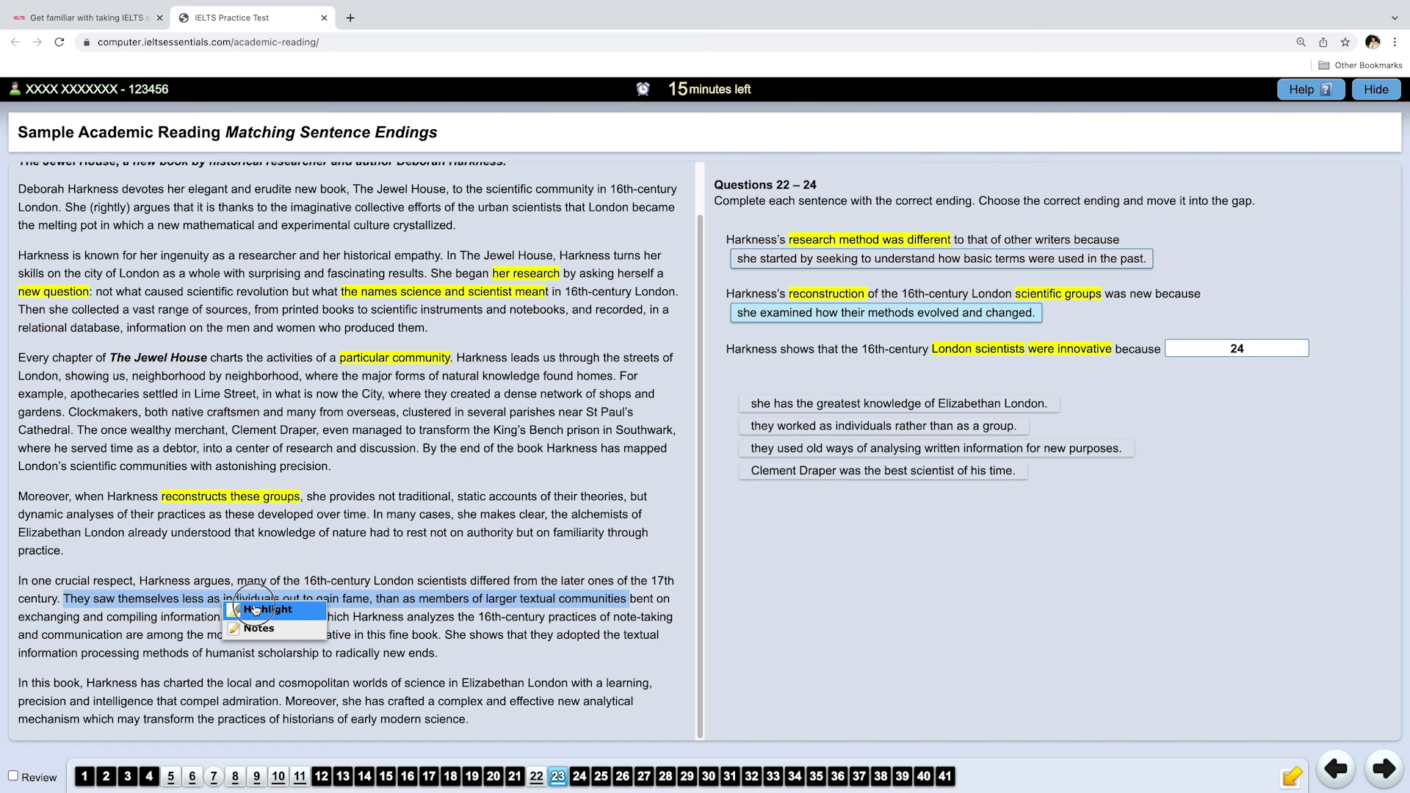
{"action": "left_click", "coordinate": [254, 610]}
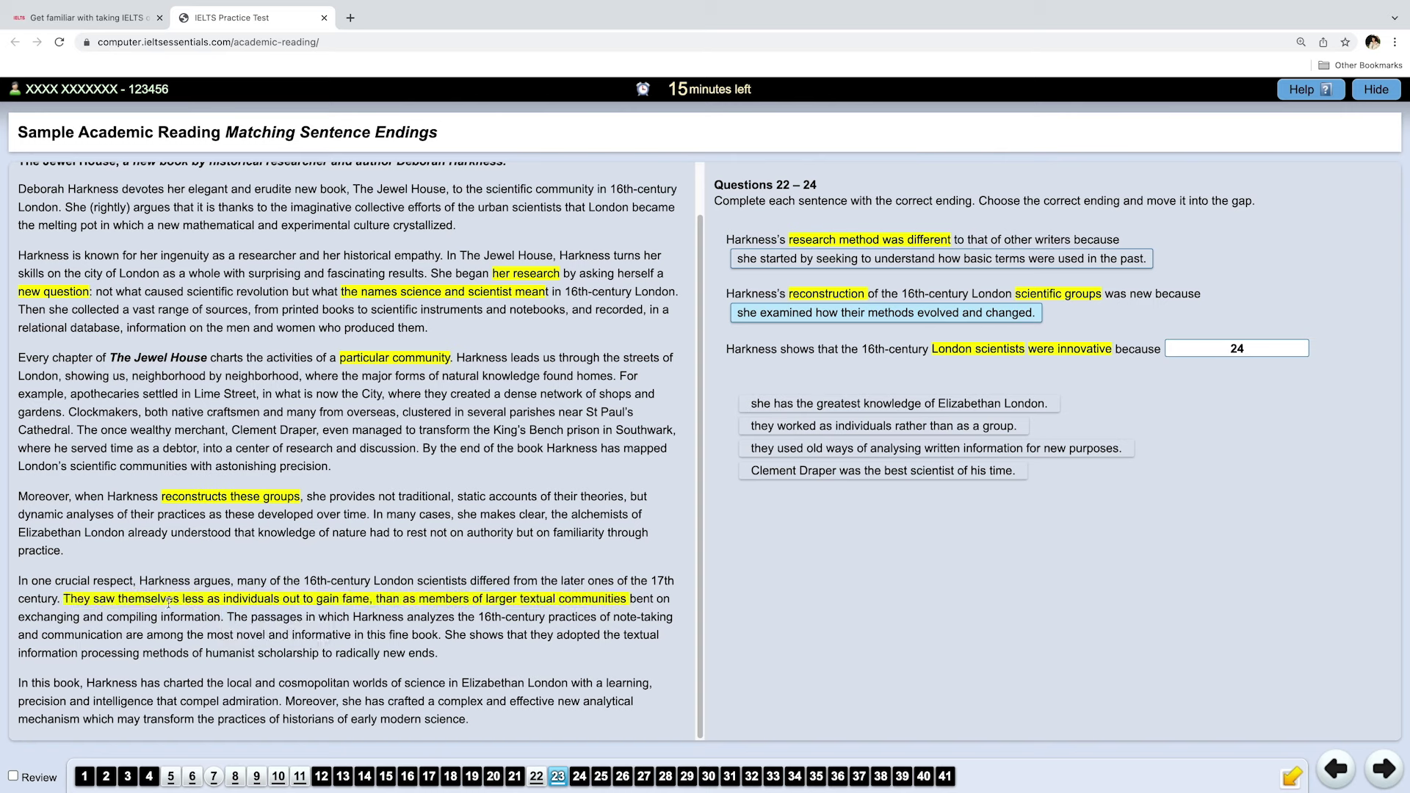
{"action": "left_click_drag", "start_coordinate": [184, 600], "coordinate": [279, 599]}
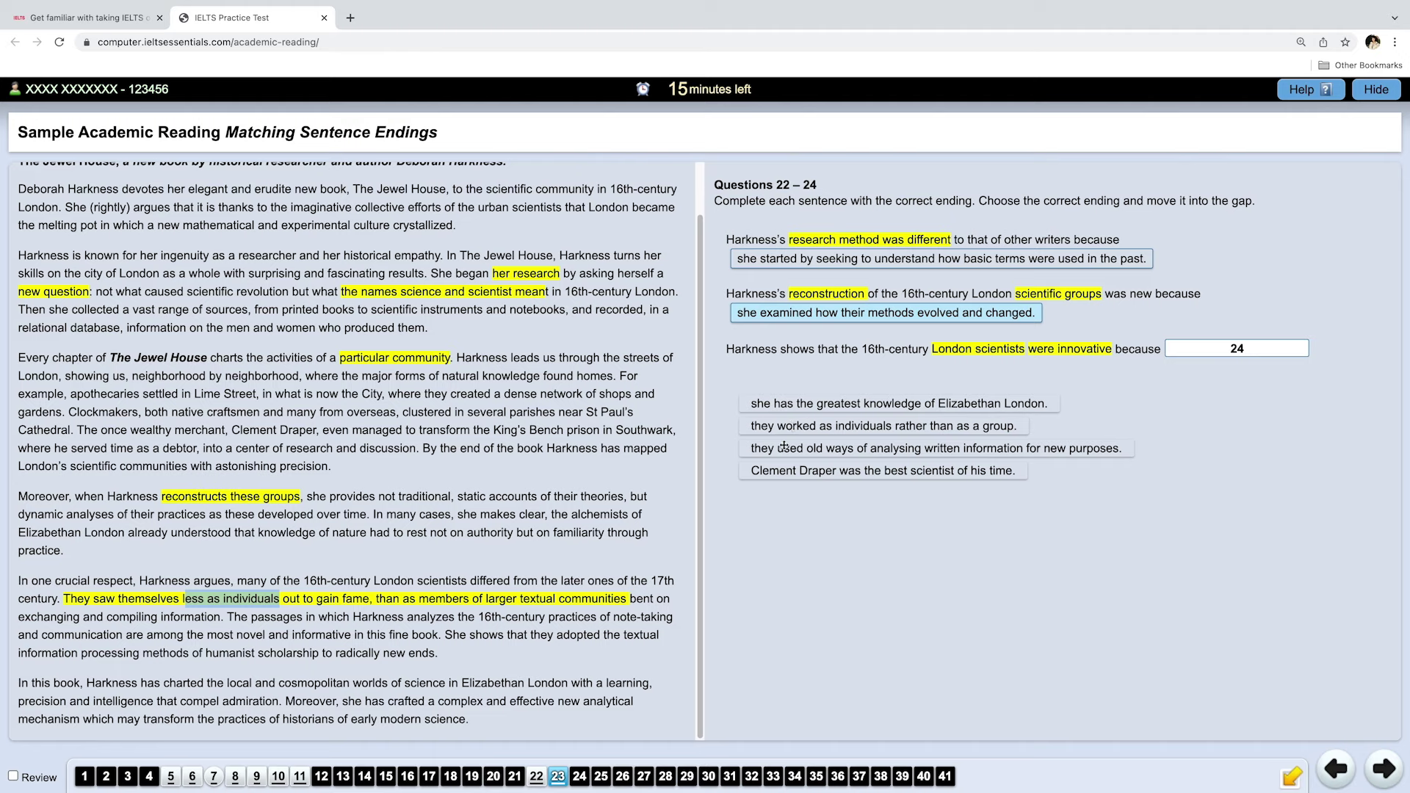
Fill gap 24 with 'they used old ways of analysing written information for new purposes.'
{"action": "left_click_drag", "start_coordinate": [783, 449], "coordinate": [1138, 344]}
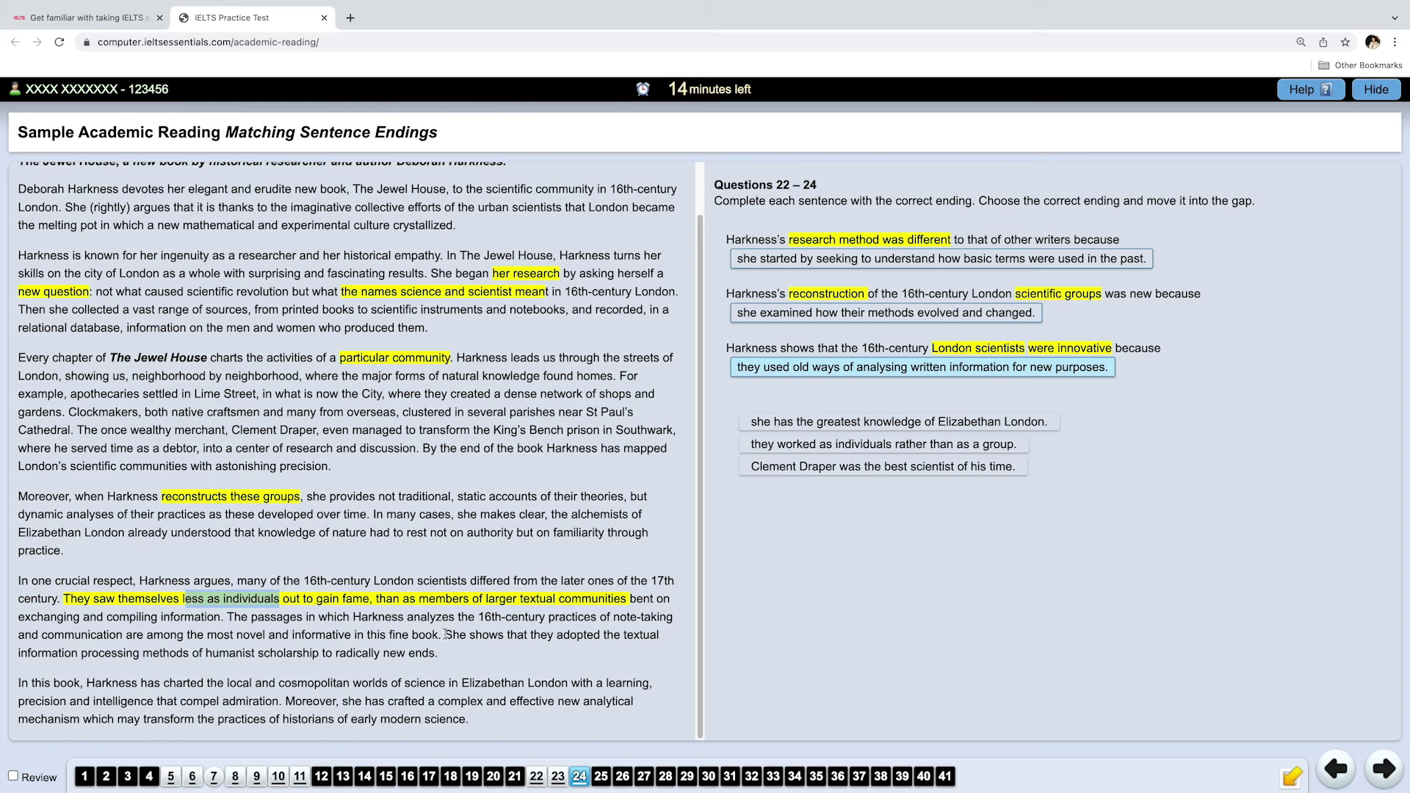
Highlight the word 'textual' yellow in the 'She shows' passage sentence
{"action": "left_click_drag", "start_coordinate": [445, 634], "coordinate": [77, 653]}
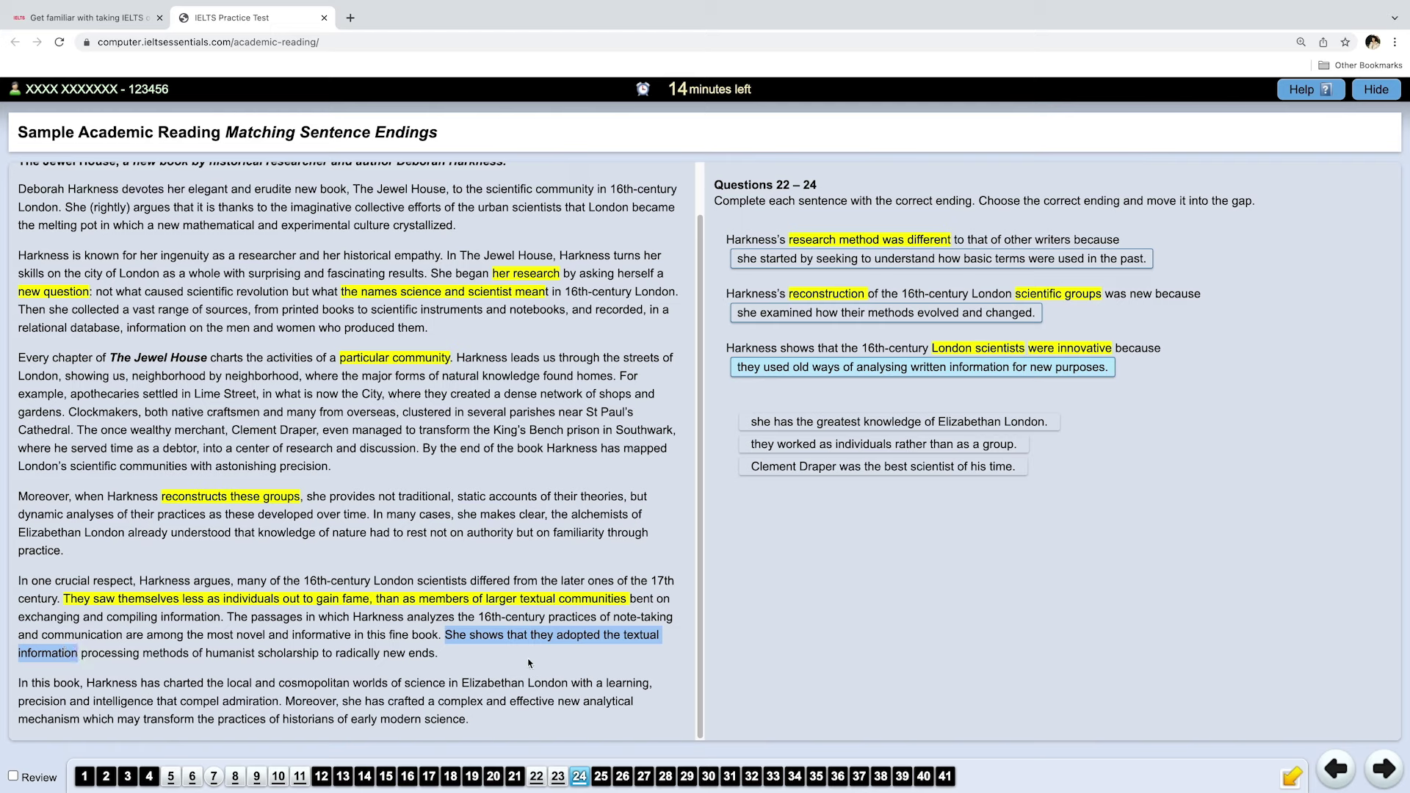
{"action": "left_click", "coordinate": [682, 633]}
{"action": "double_click", "coordinate": [641, 636]}
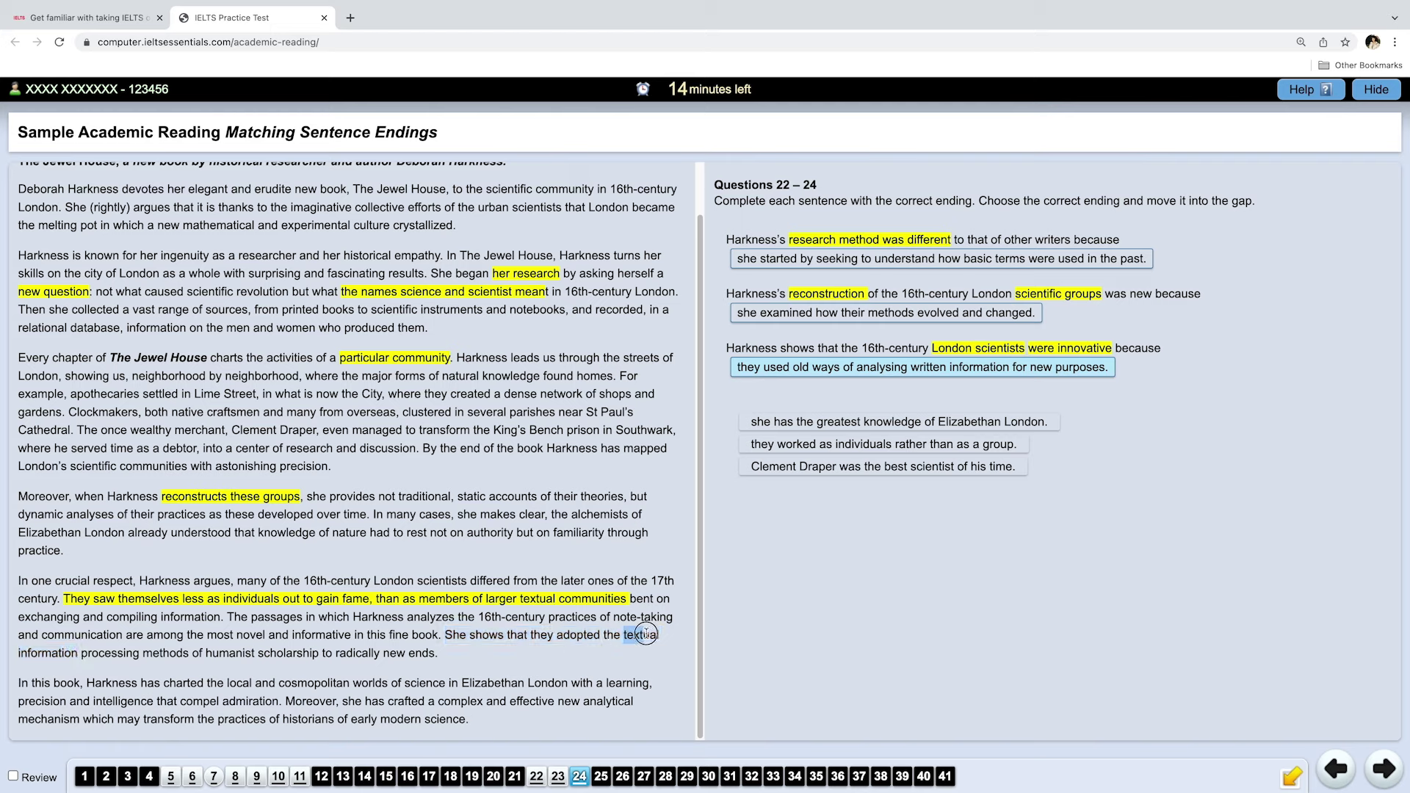
{"action": "right_click", "coordinate": [640, 636]}
{"action": "left_click", "coordinate": [673, 645]}
Highlight 'radically new ends' yellow in the passage
{"action": "left_click_drag", "start_coordinate": [335, 653], "coordinate": [437, 653]}
{"action": "right_click", "coordinate": [437, 654]}
{"action": "left_click", "coordinate": [452, 663]}
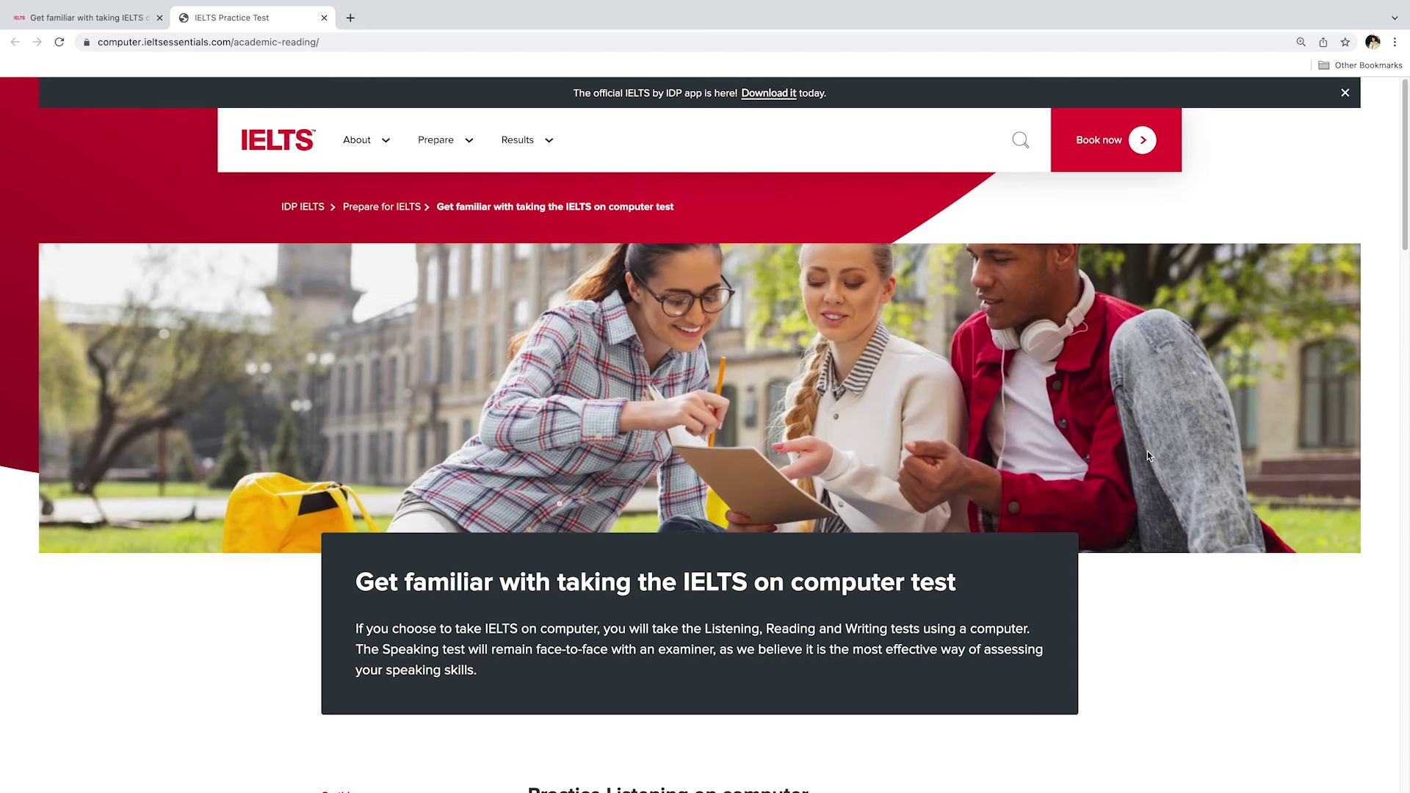
Scroll the IDP page past Listening and Reading to the Practice IELTS Writing on computer section
{"action": "scroll", "coordinate": [1147, 455], "scroll_direction": "down", "scroll_amount": 7}
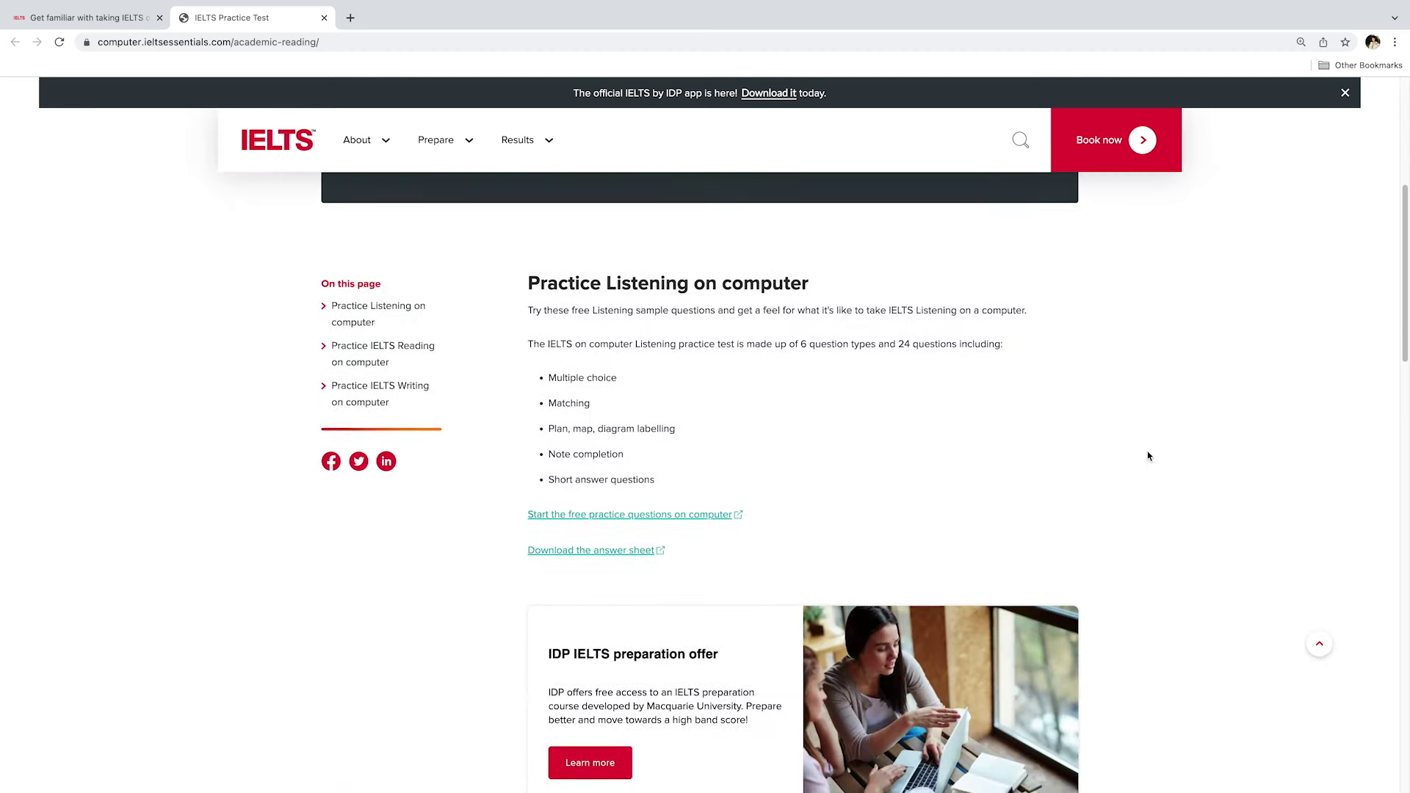
{"action": "scroll", "coordinate": [1148, 455], "scroll_direction": "down", "scroll_amount": 1}
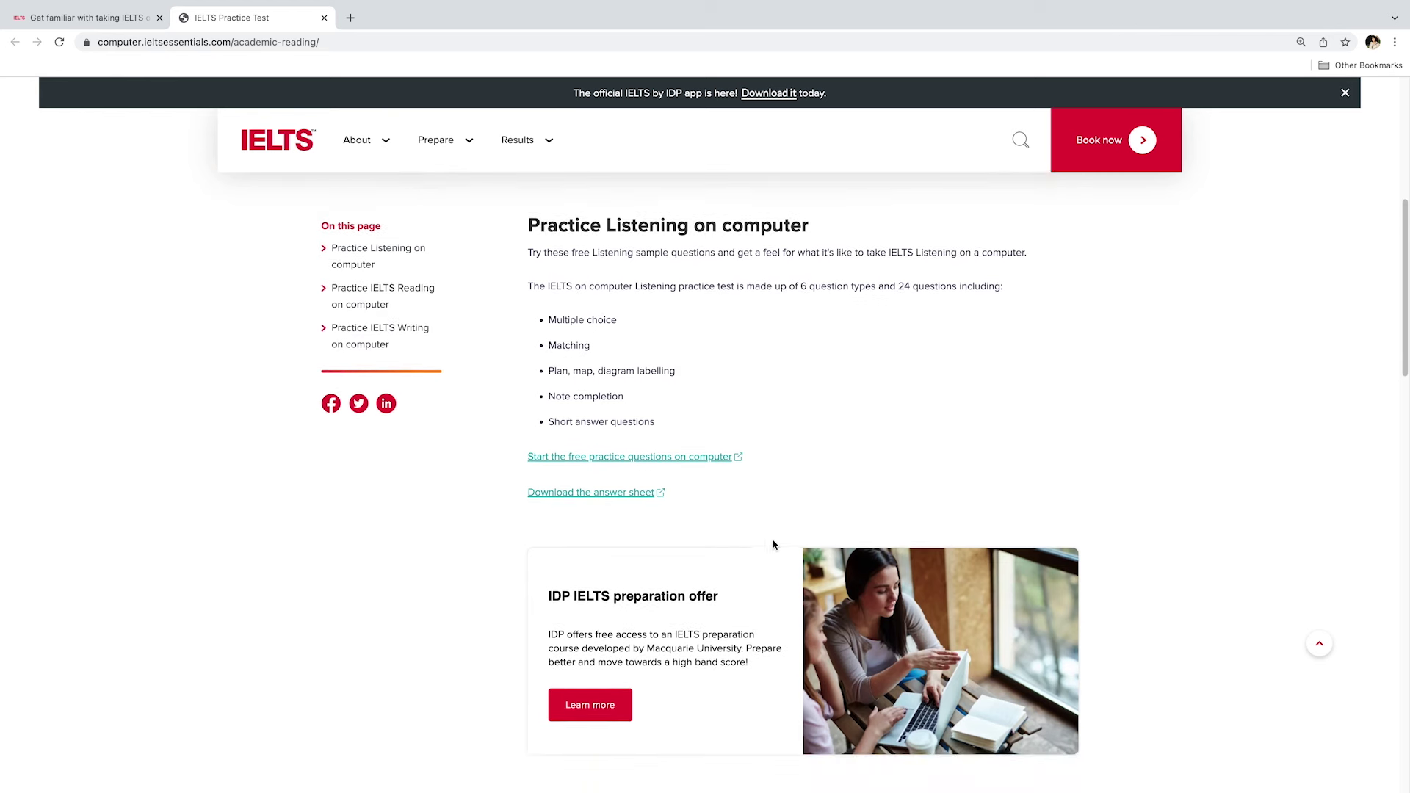
{"action": "scroll", "coordinate": [773, 544], "scroll_direction": "down", "scroll_amount": 9}
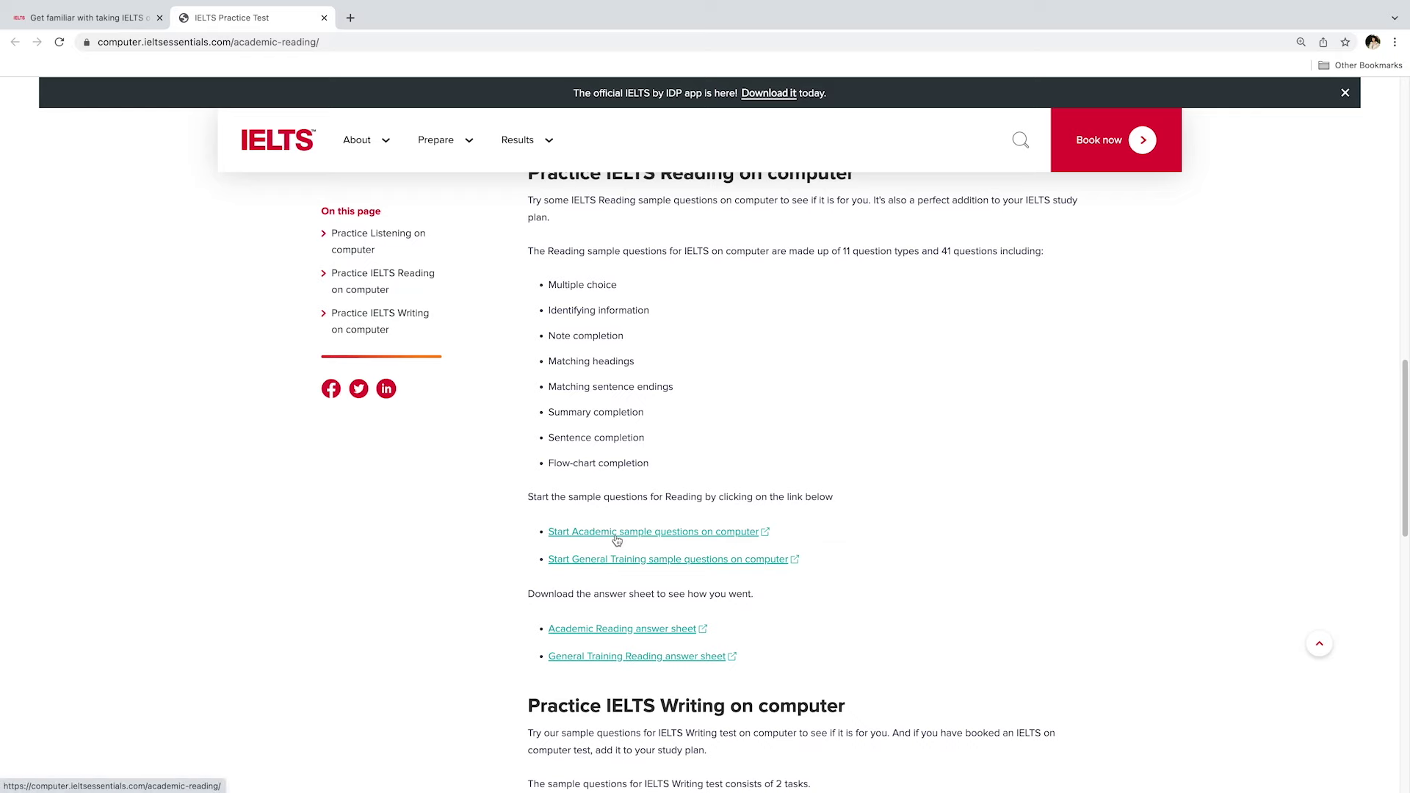
{"action": "scroll", "coordinate": [867, 599], "scroll_direction": "down", "scroll_amount": 4}
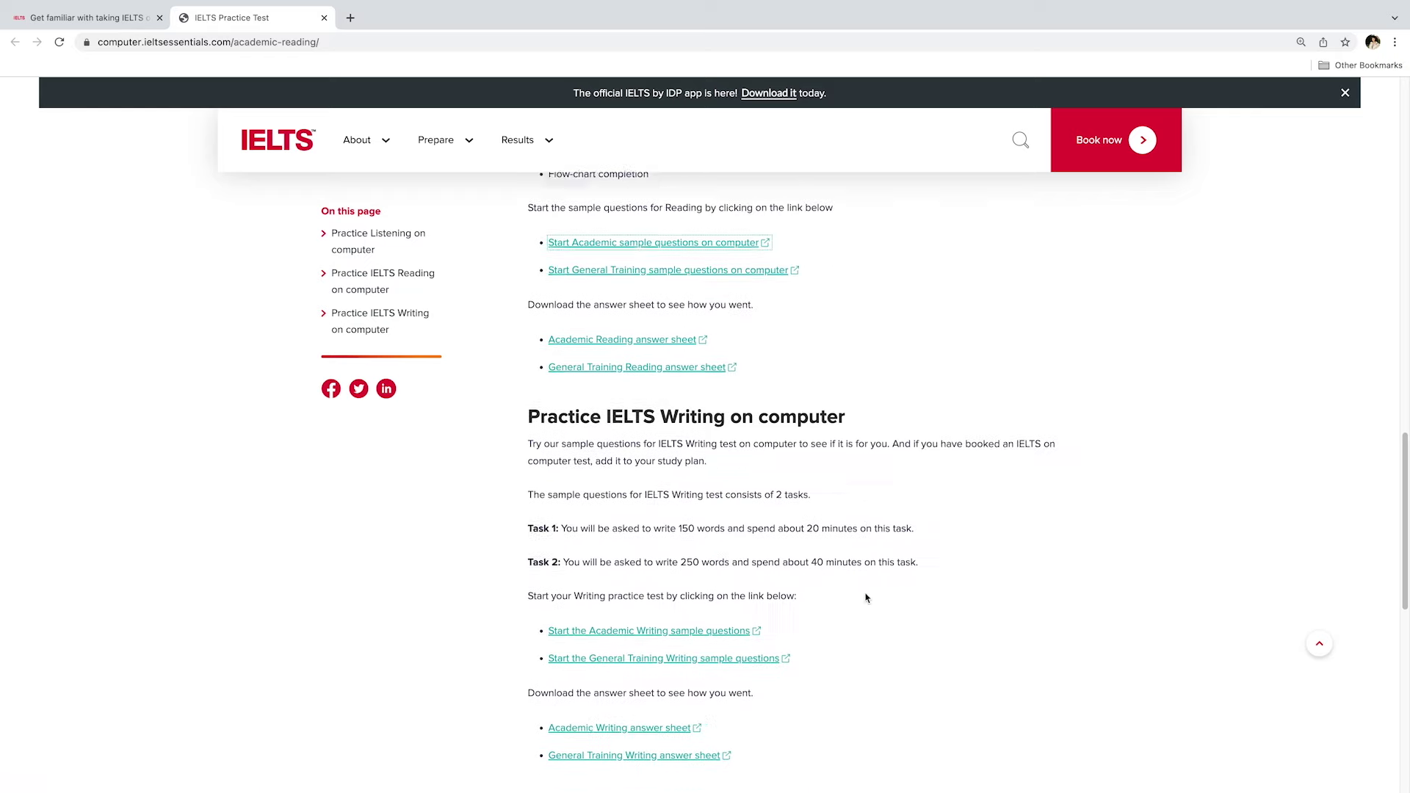
{"action": "scroll", "coordinate": [866, 598], "scroll_direction": "down", "scroll_amount": 3}
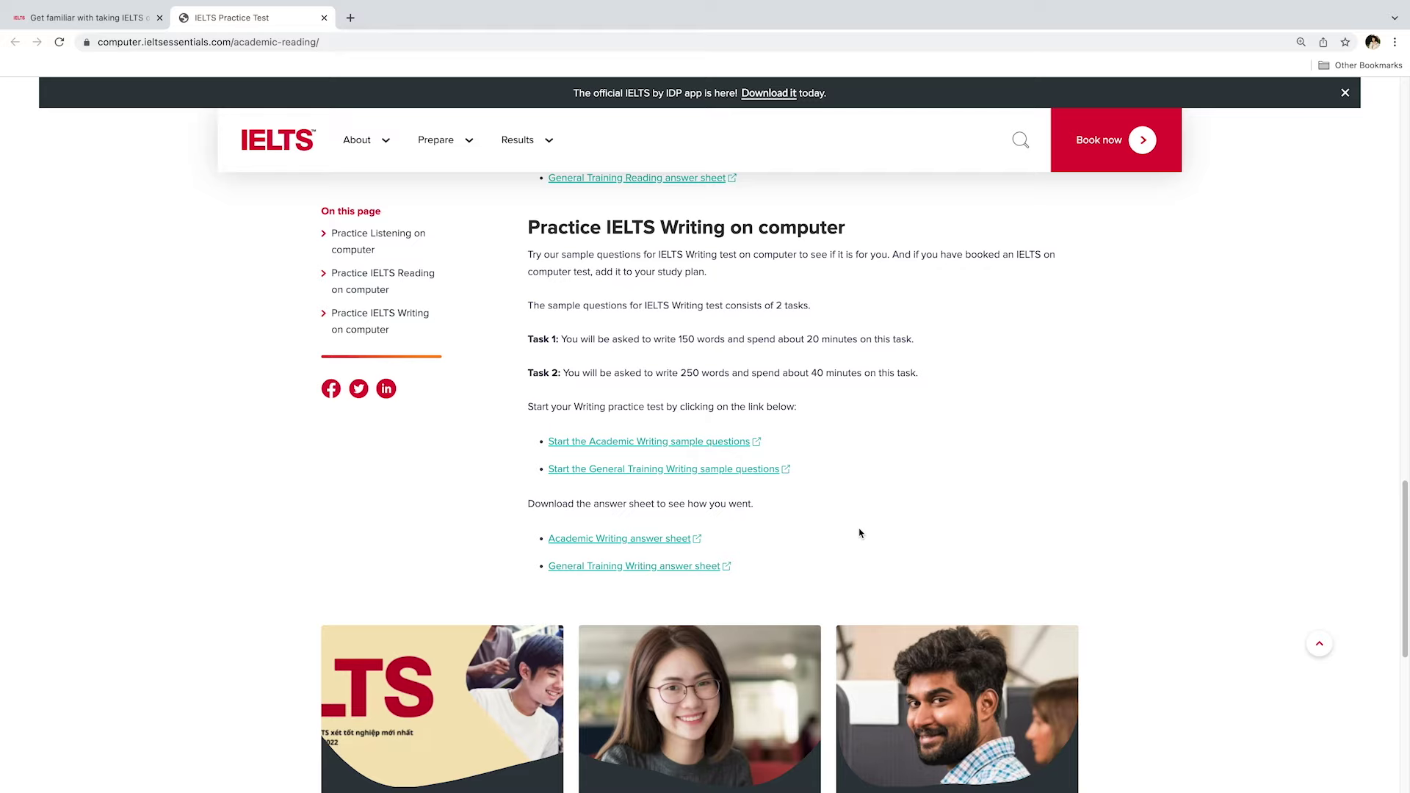